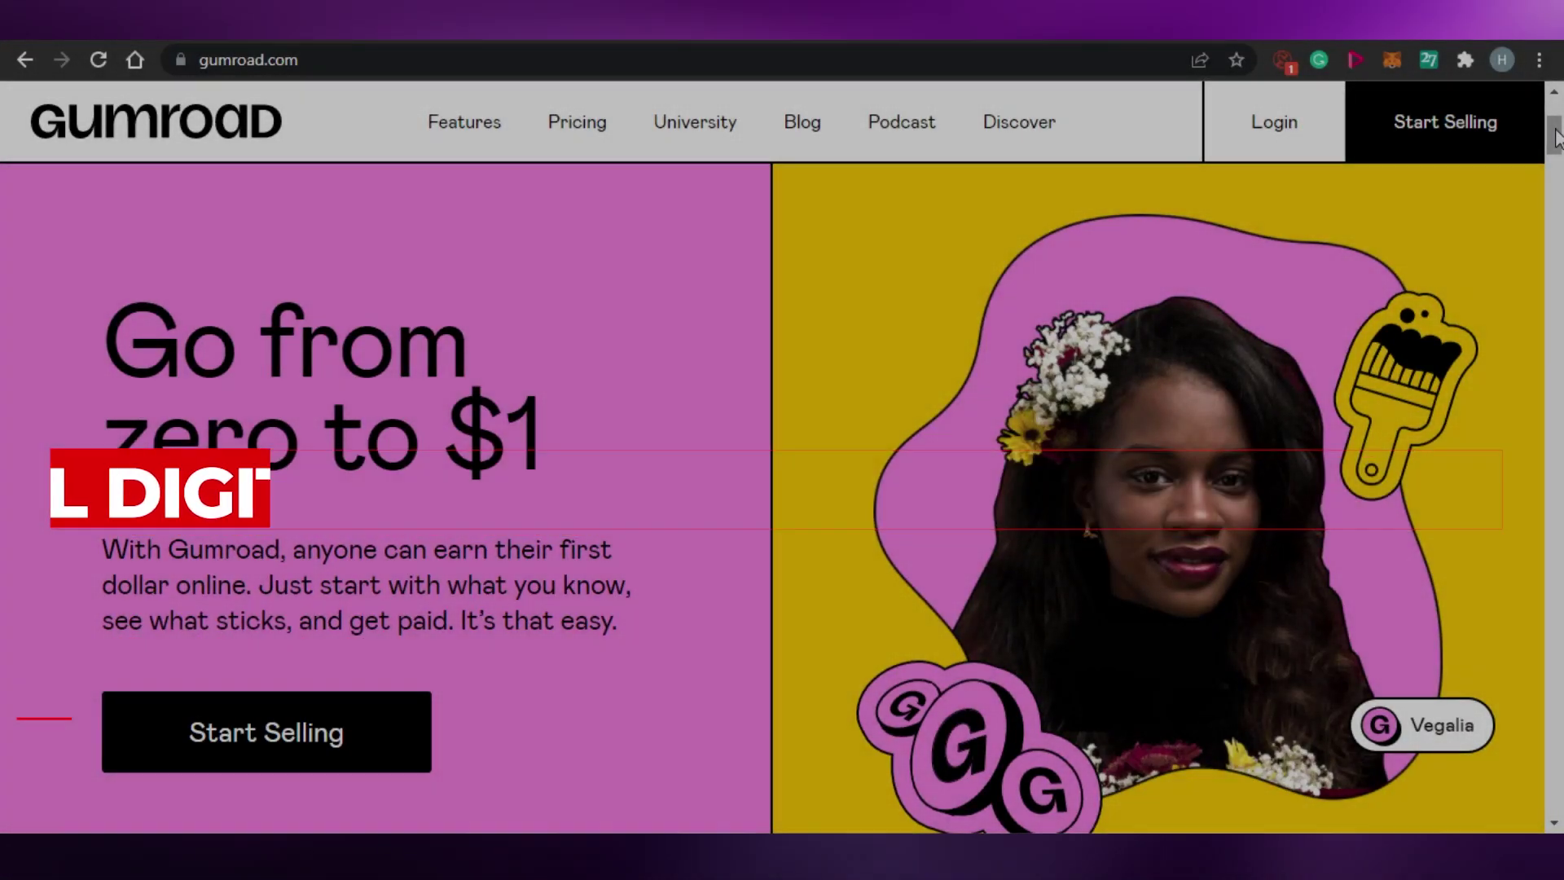
Browse the Gumroad landing page, then go to the account sign-in page.
scroll(1558, 203, up, 2)
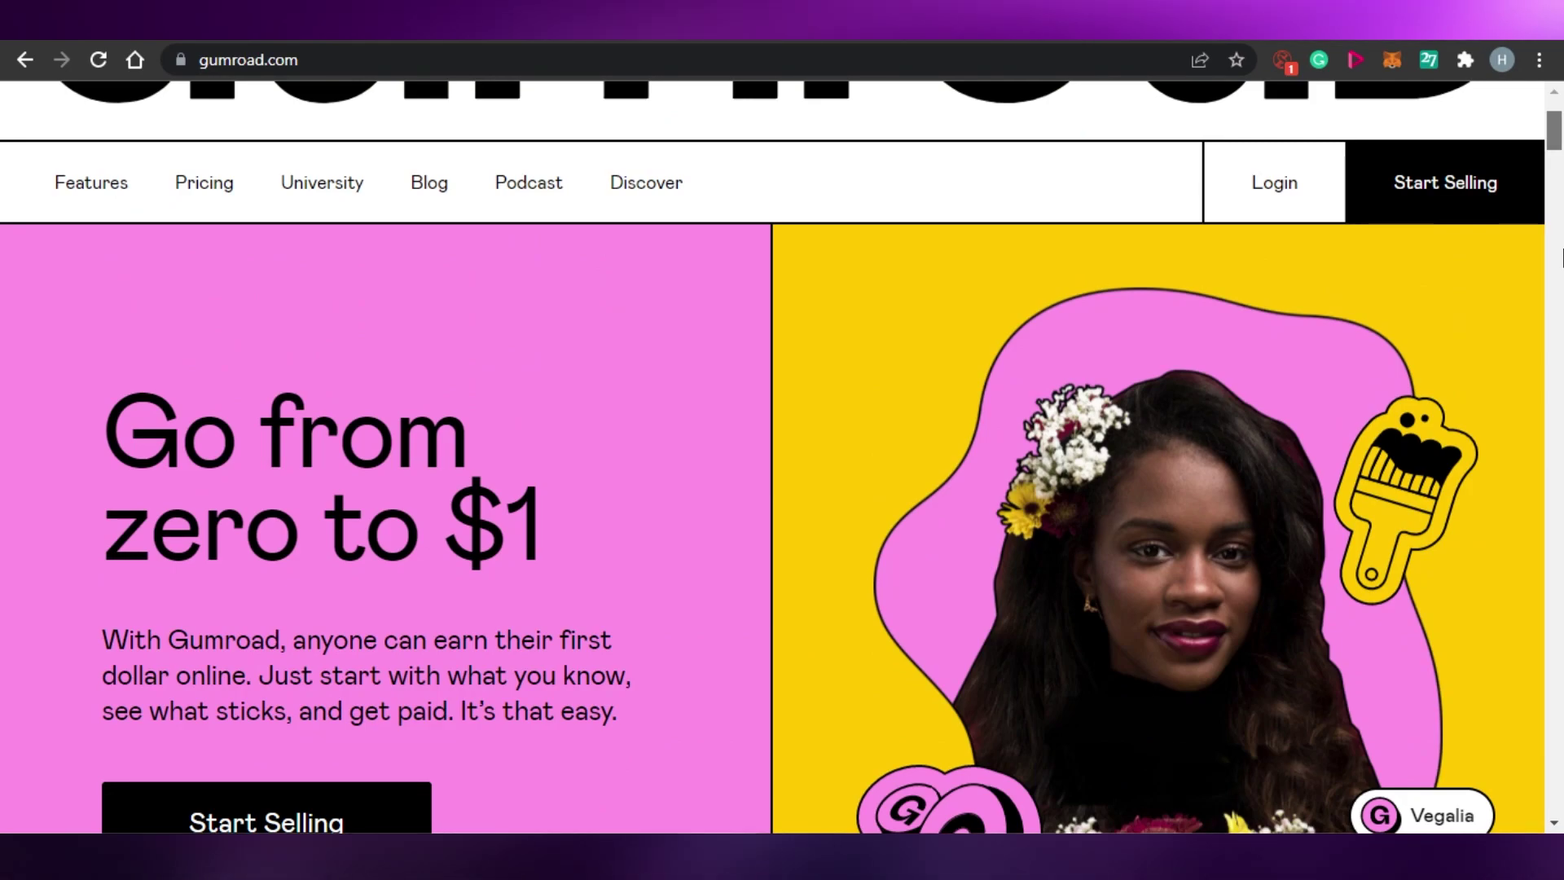
scroll(1562, 259, down, 5)
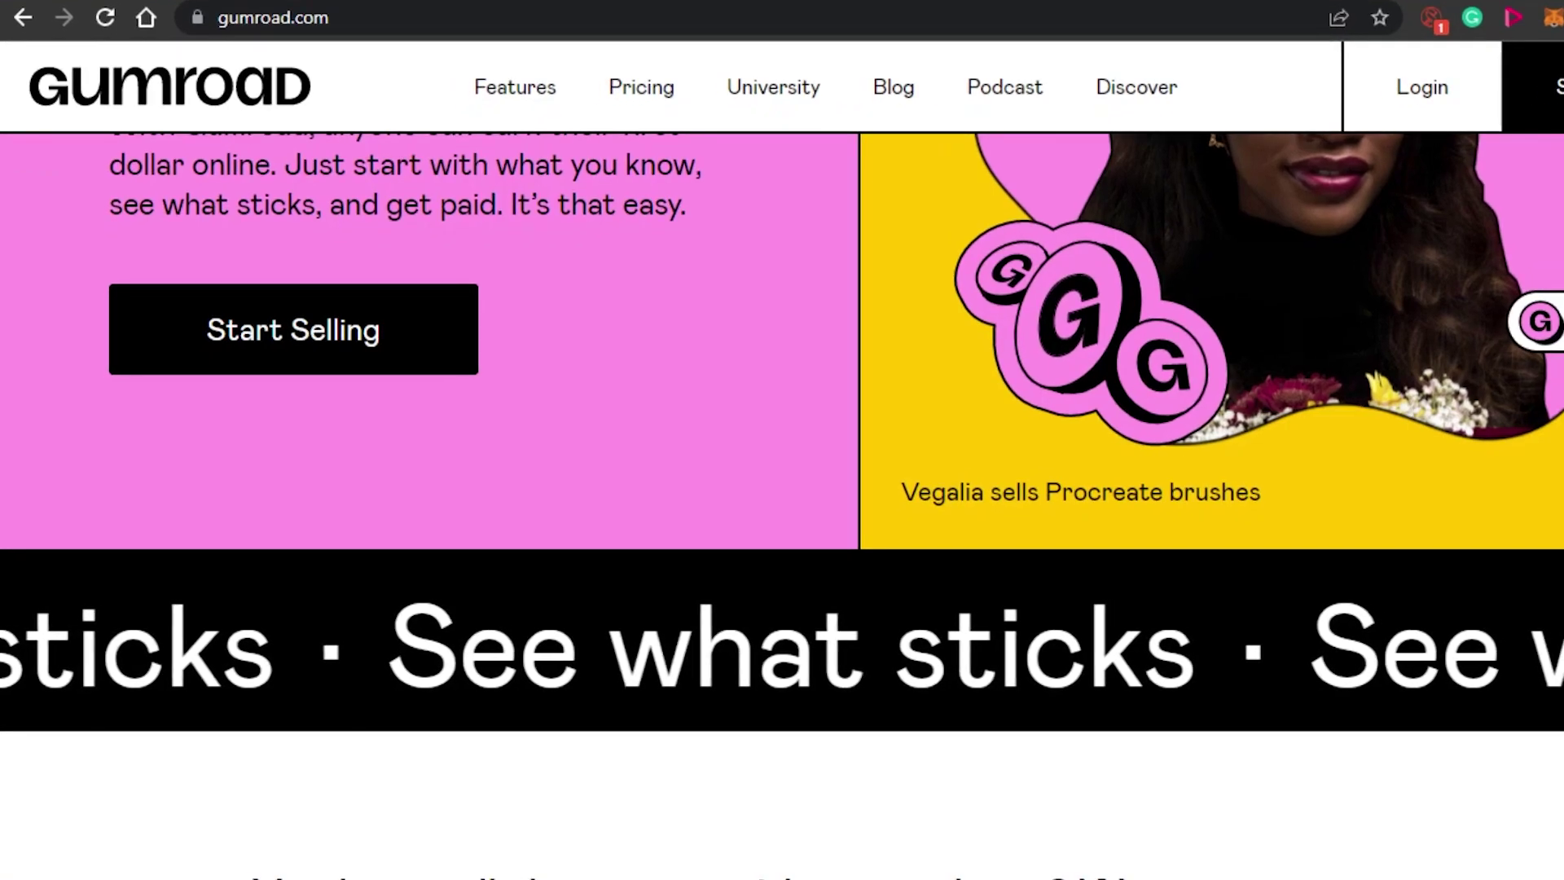
scroll(1562, 259, down, 5)
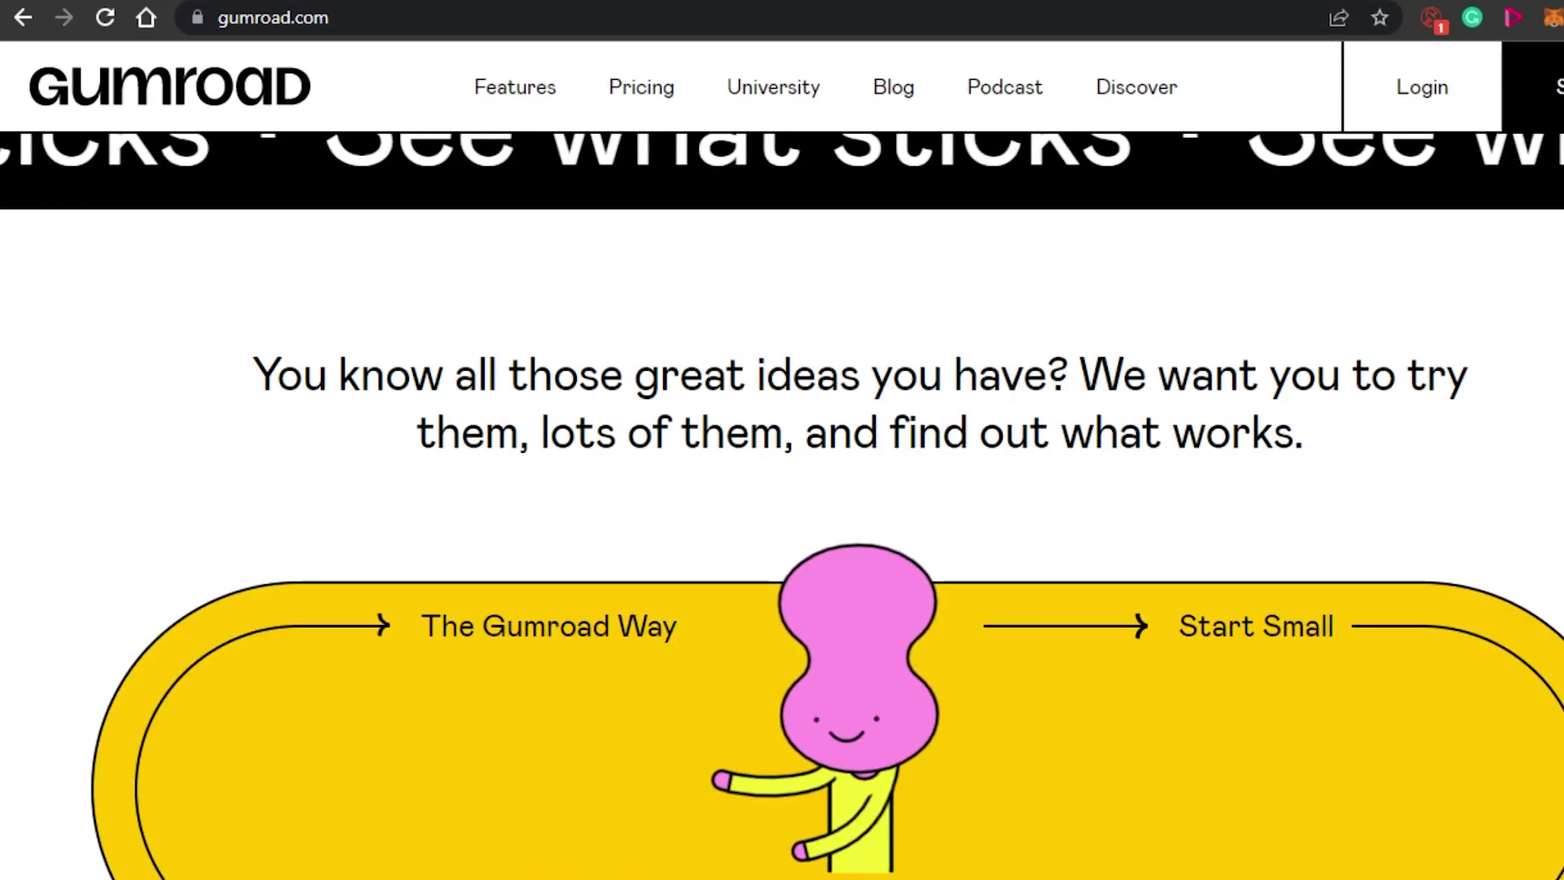
scroll(782, 505, down, 10)
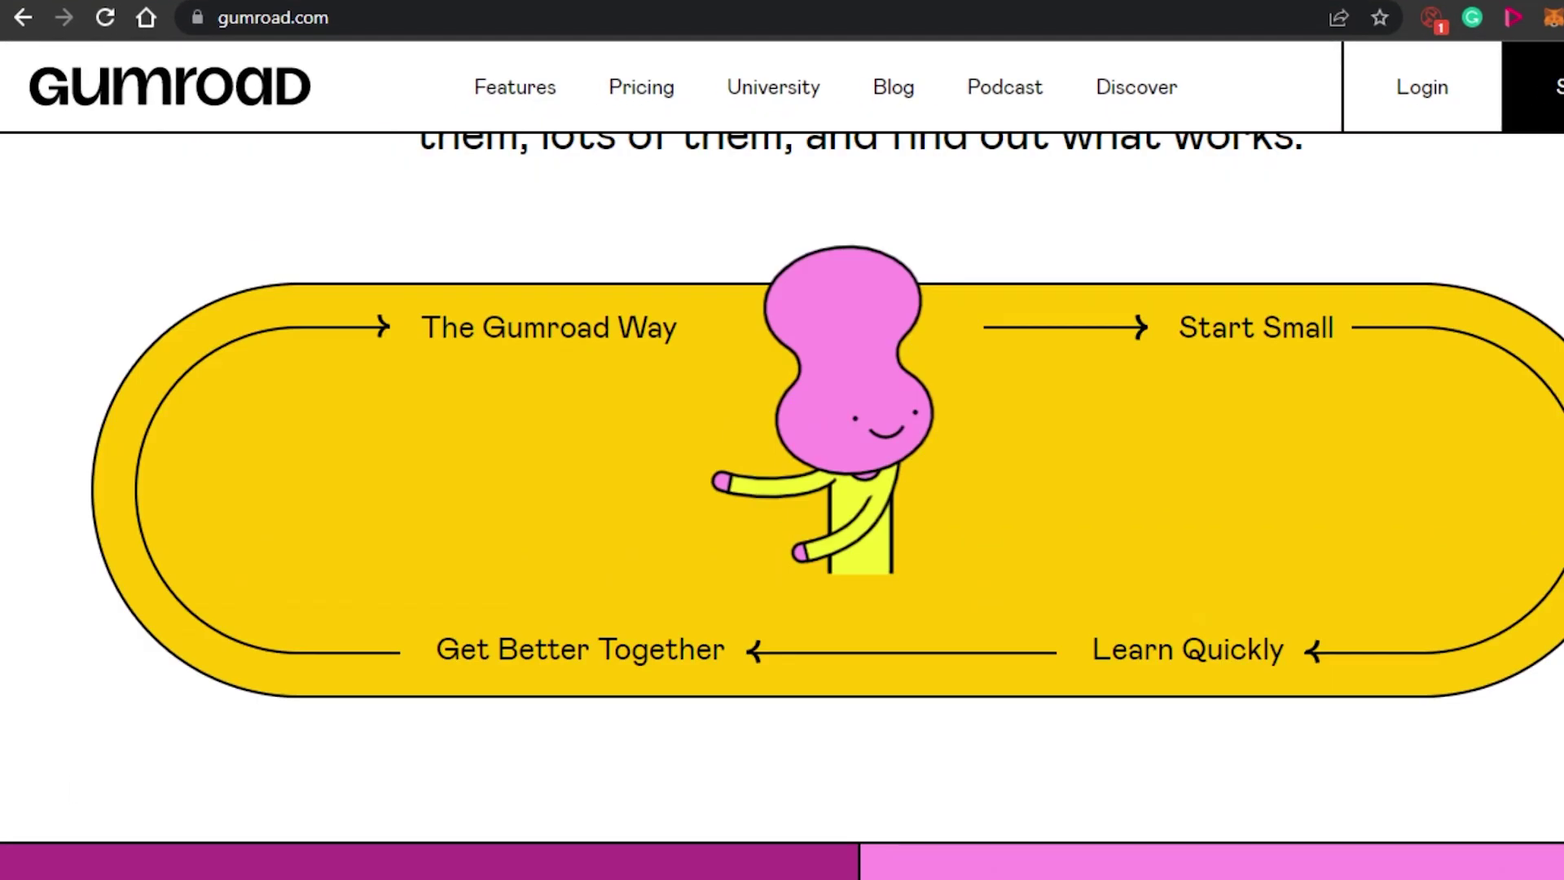
scroll(782, 505, up, 6)
scroll(782, 505, up, 15)
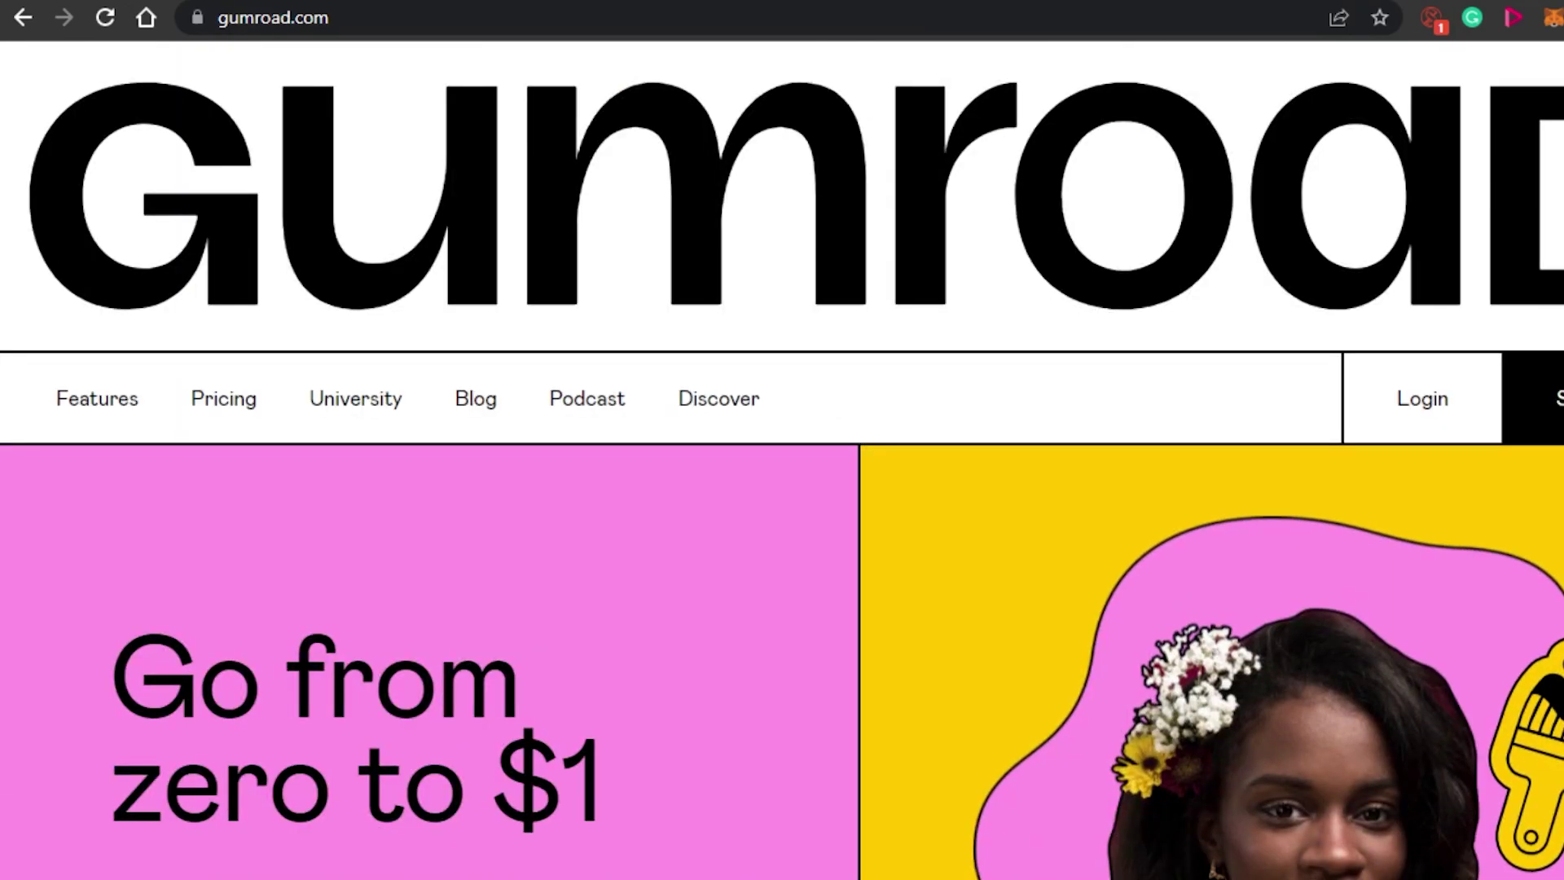
scroll(782, 505, down, 15)
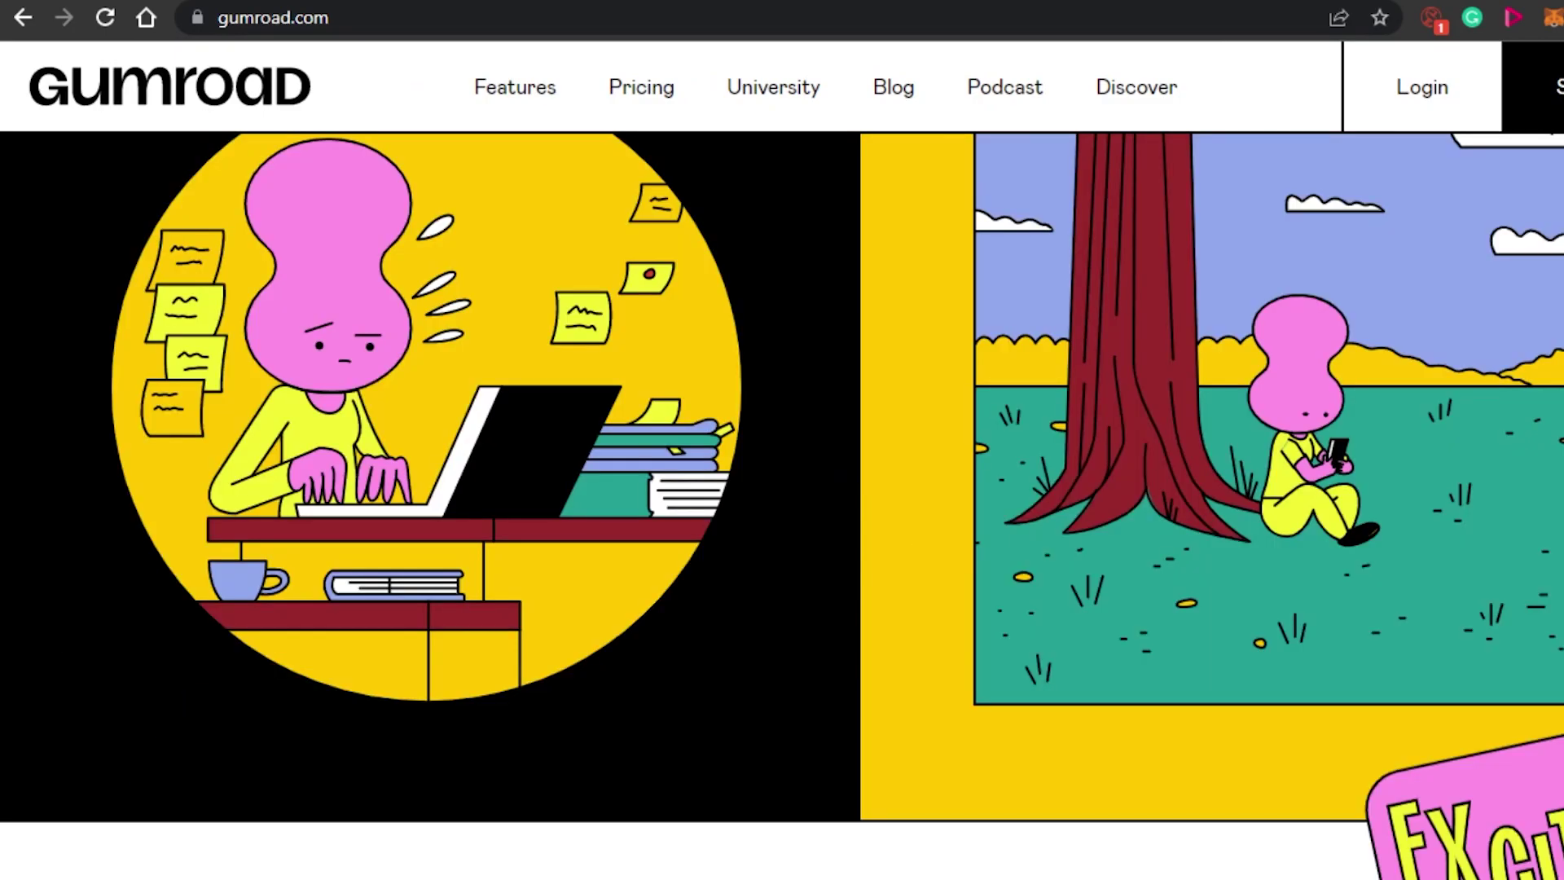
scroll(782, 505, down, 20)
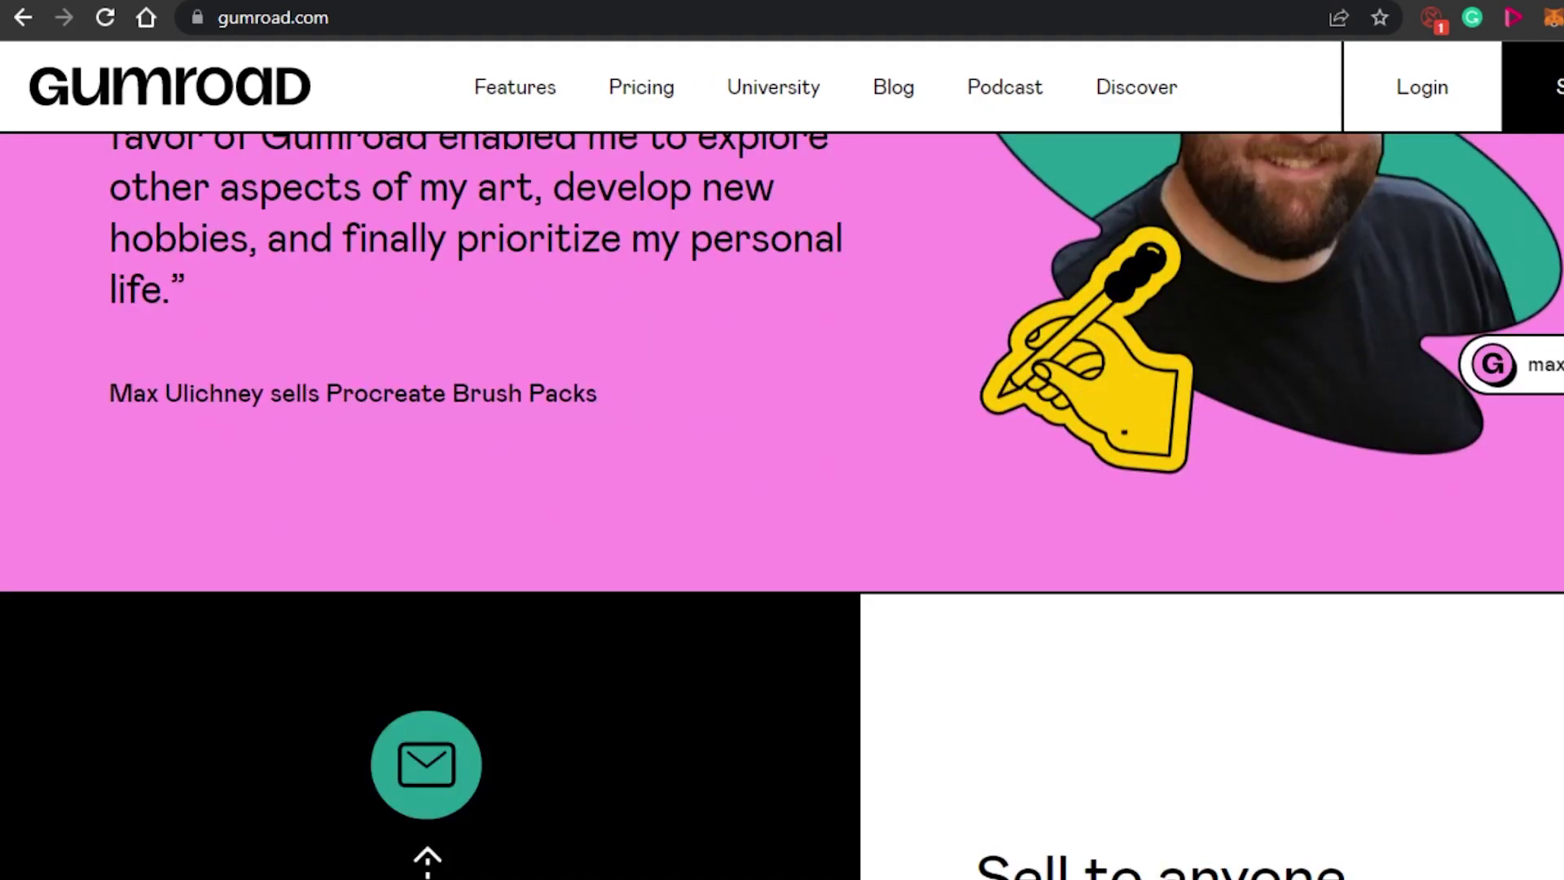
scroll(783, 505, down, 15)
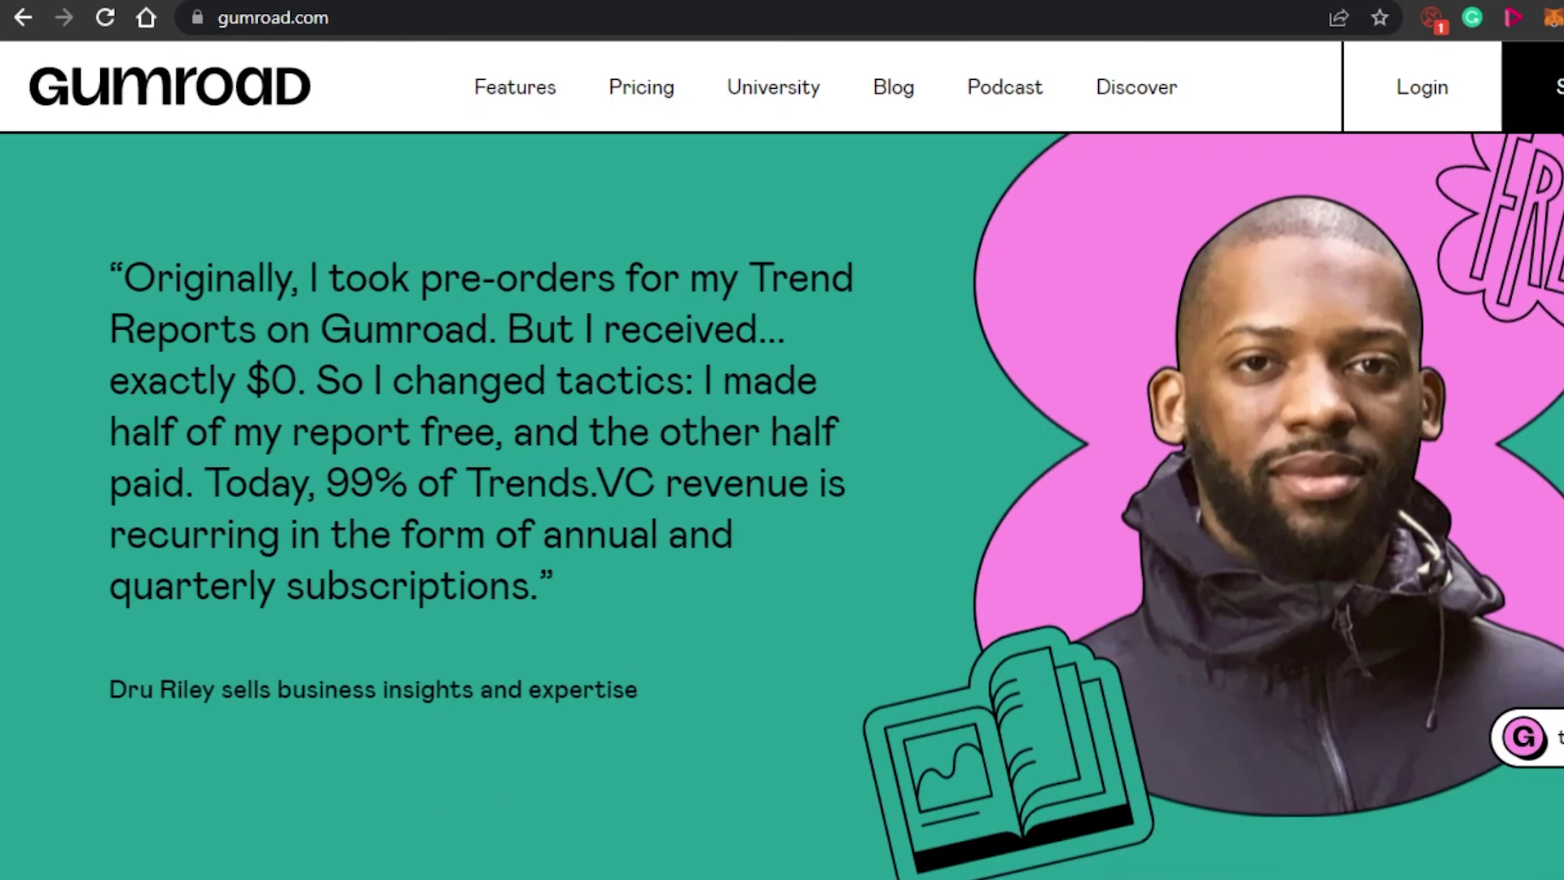
scroll(782, 506, down, 4)
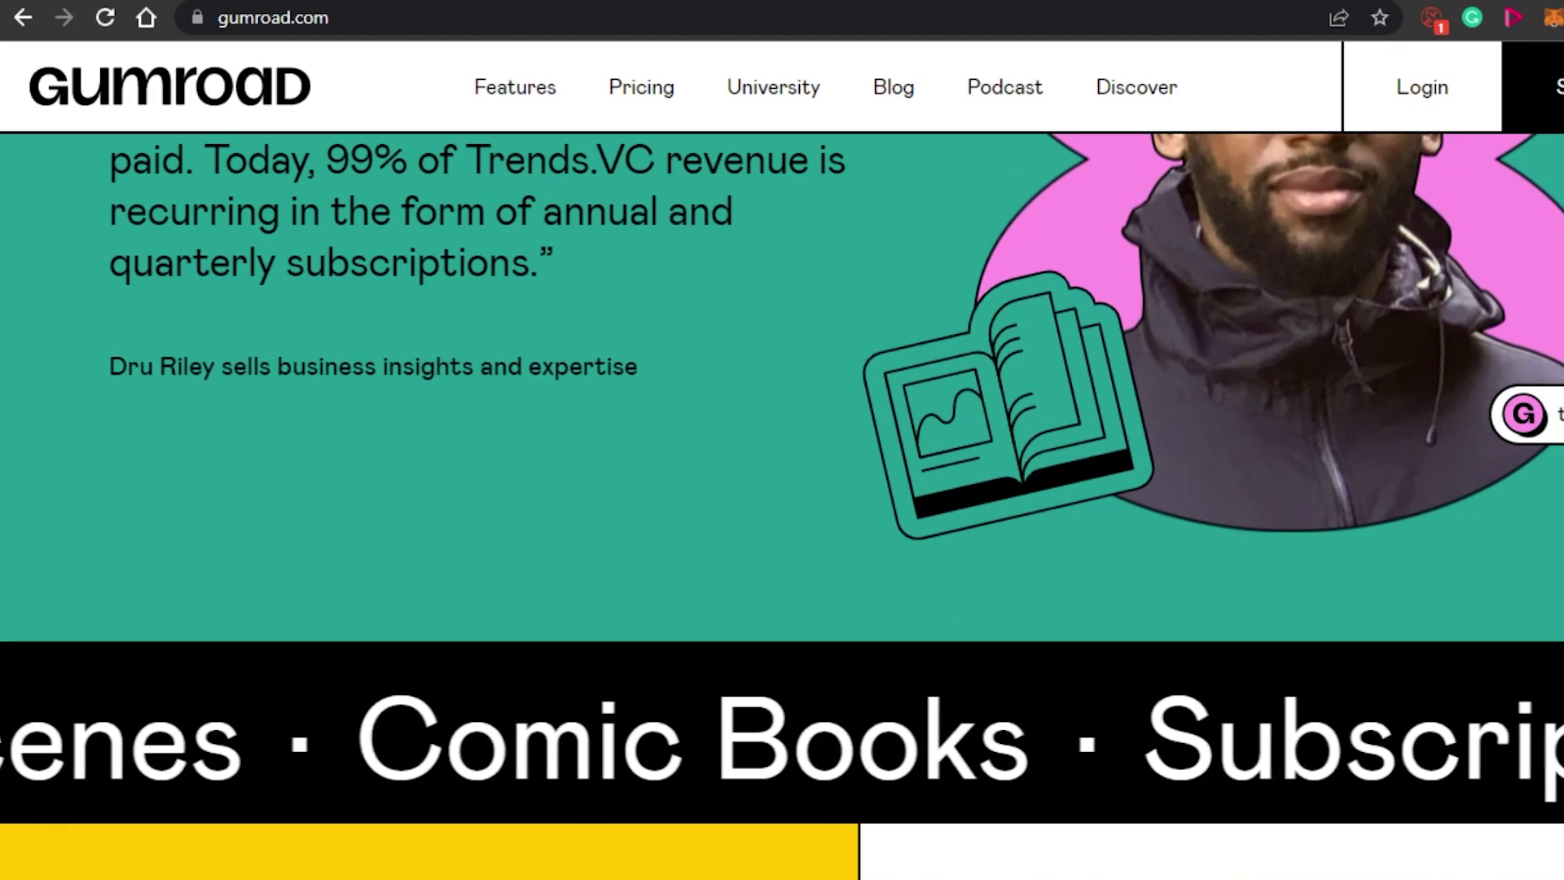
scroll(782, 505, down, 12)
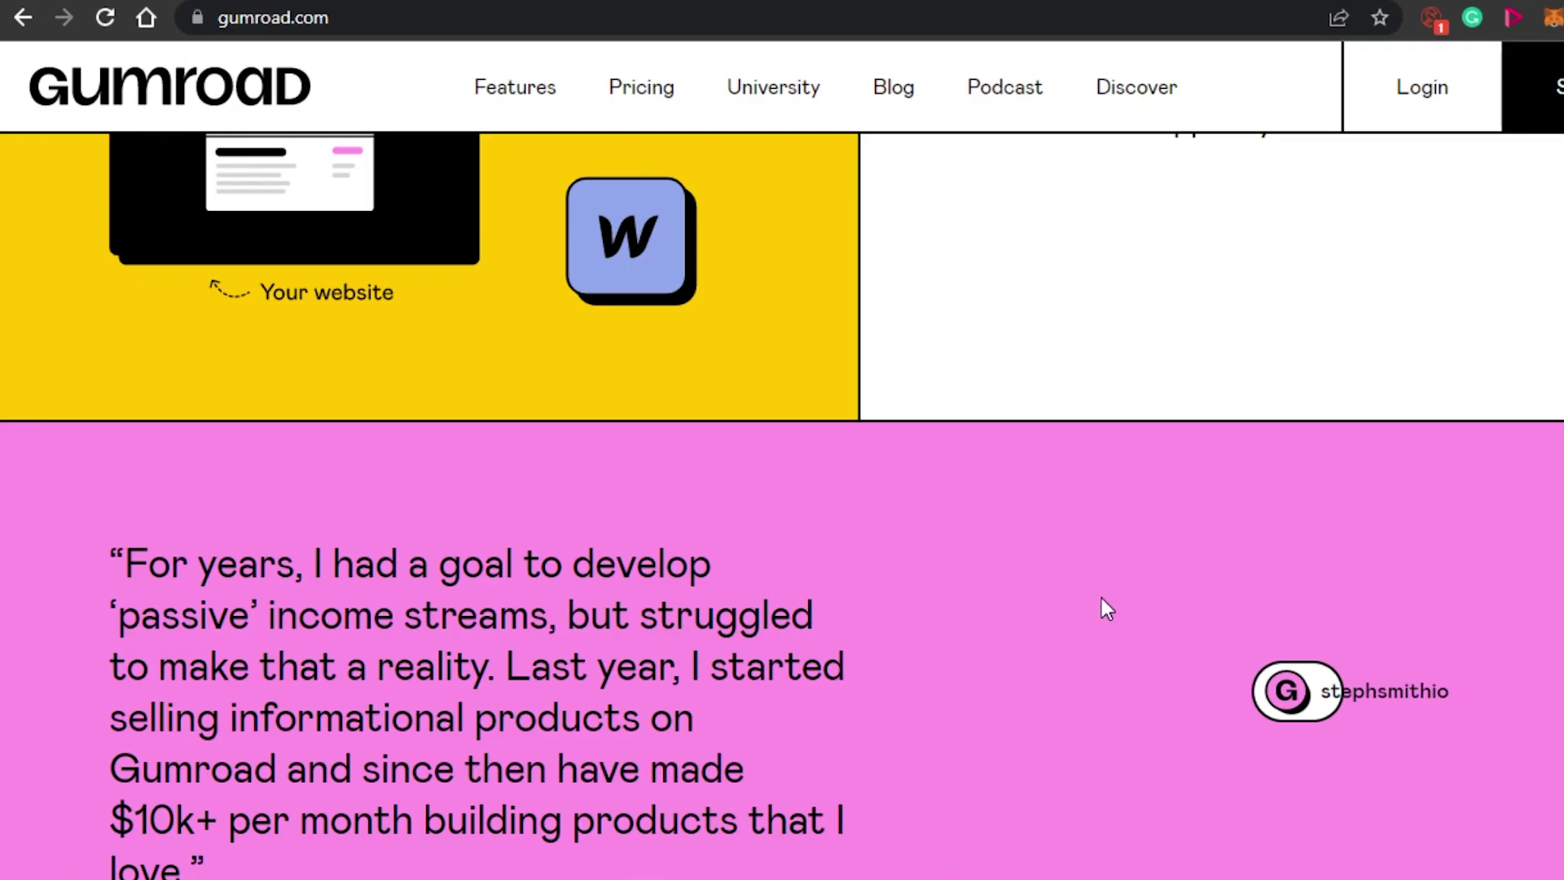
scroll(782, 505, up, 15)
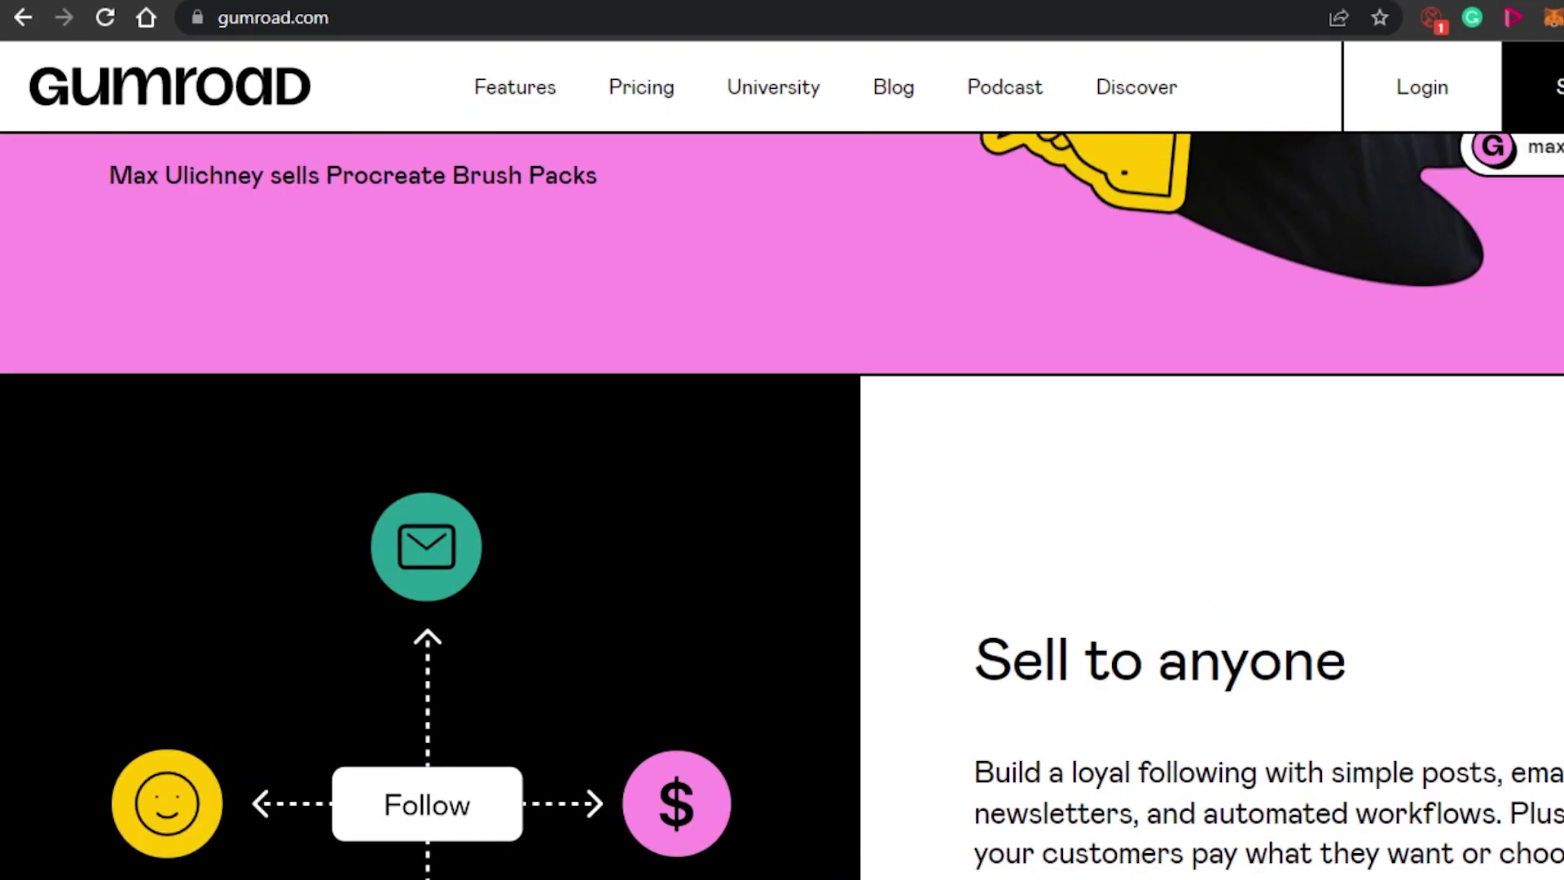
scroll(782, 505, up, 10)
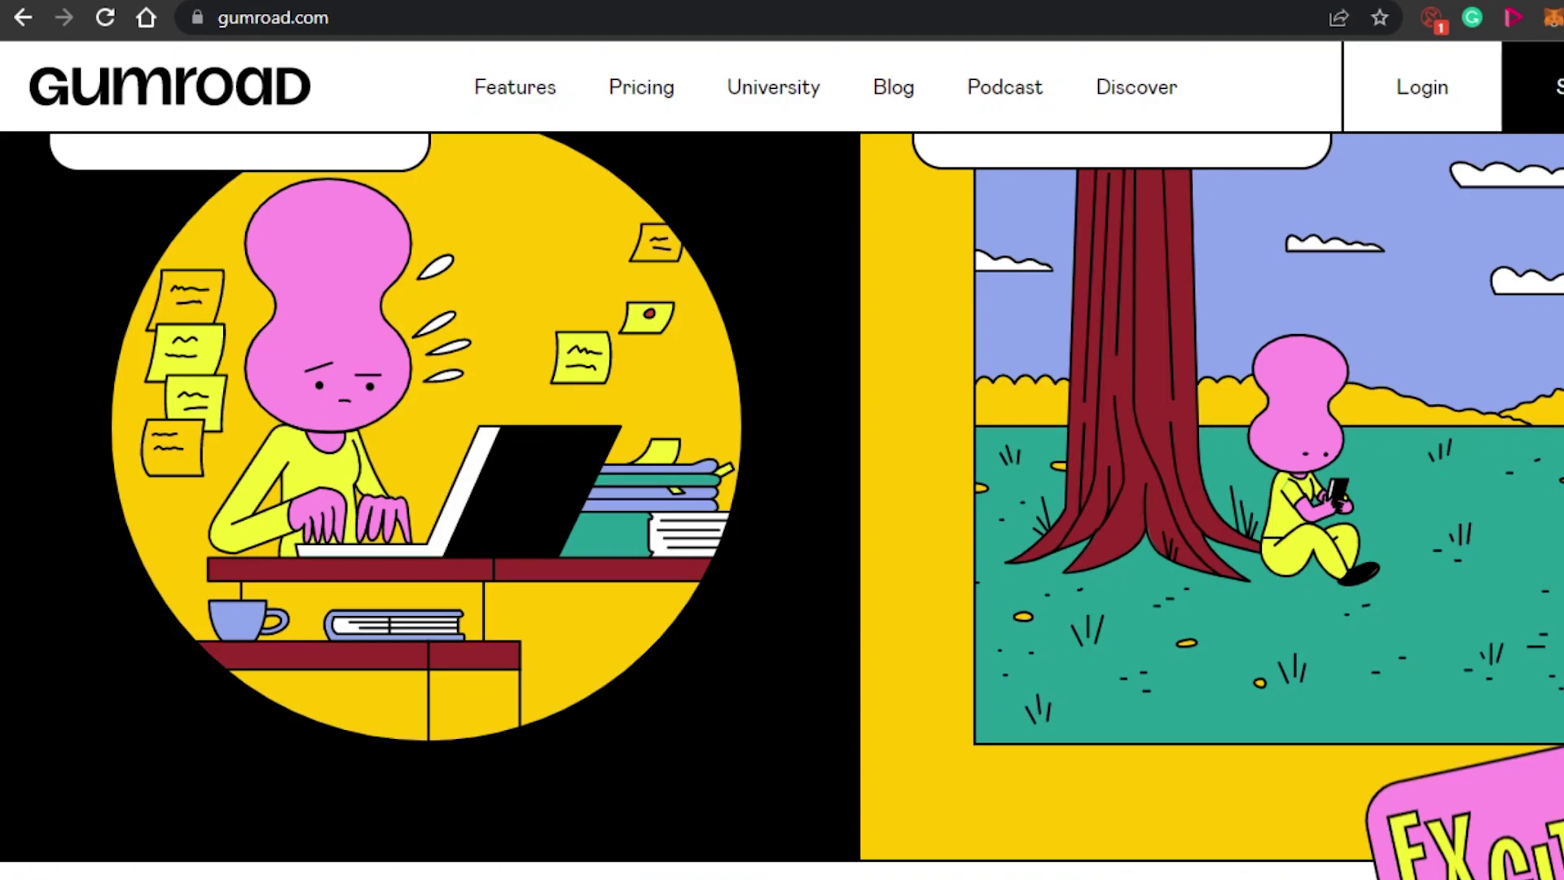
scroll(782, 505, up, 15)
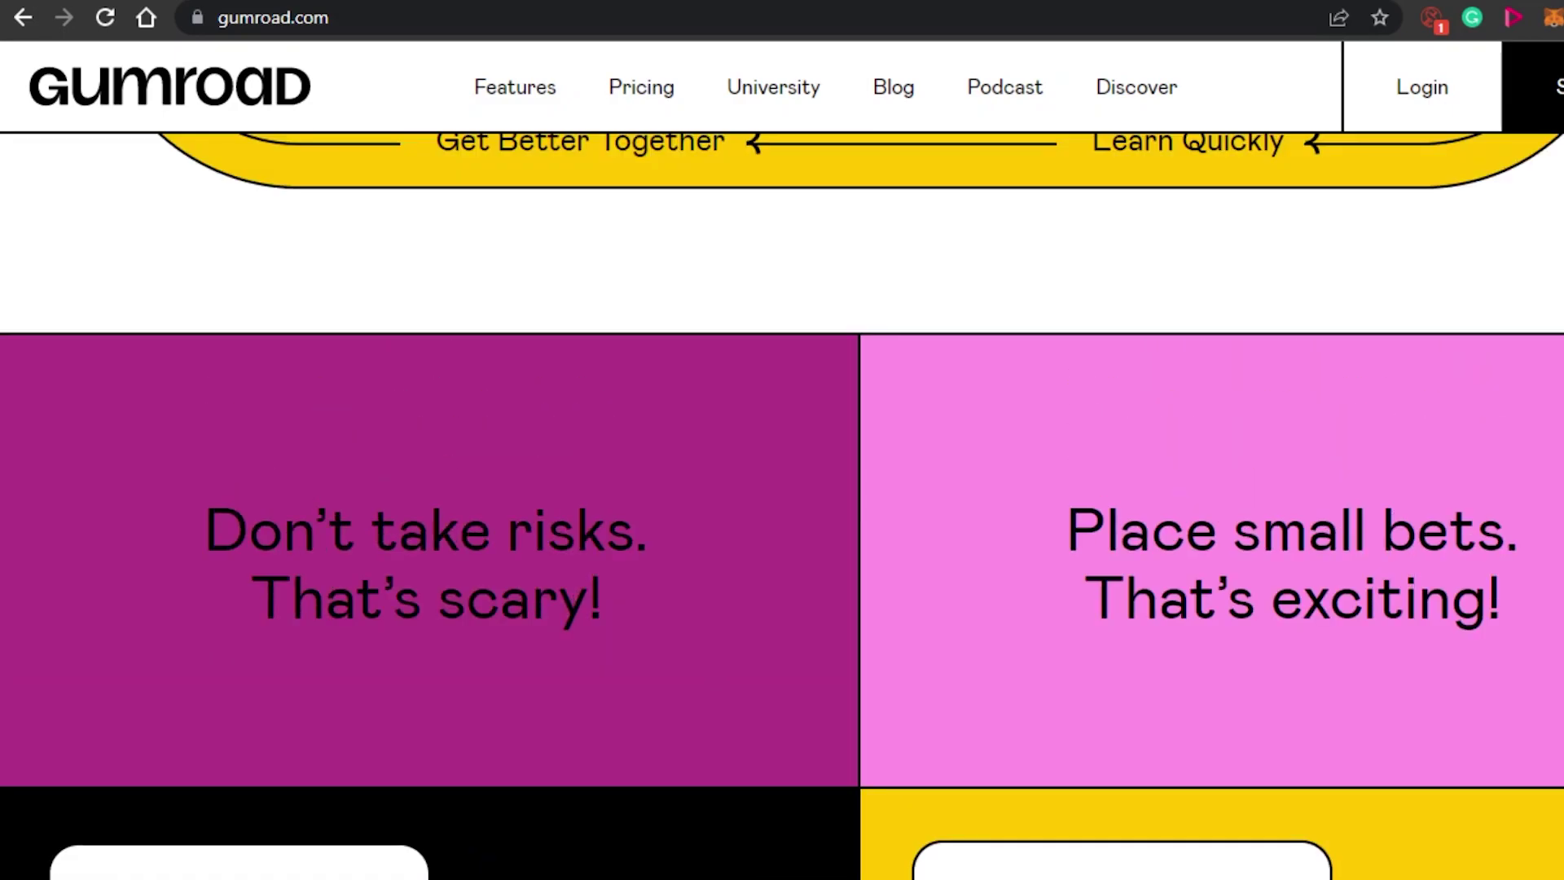
scroll(782, 505, down, 7)
scroll(782, 505, down, 10)
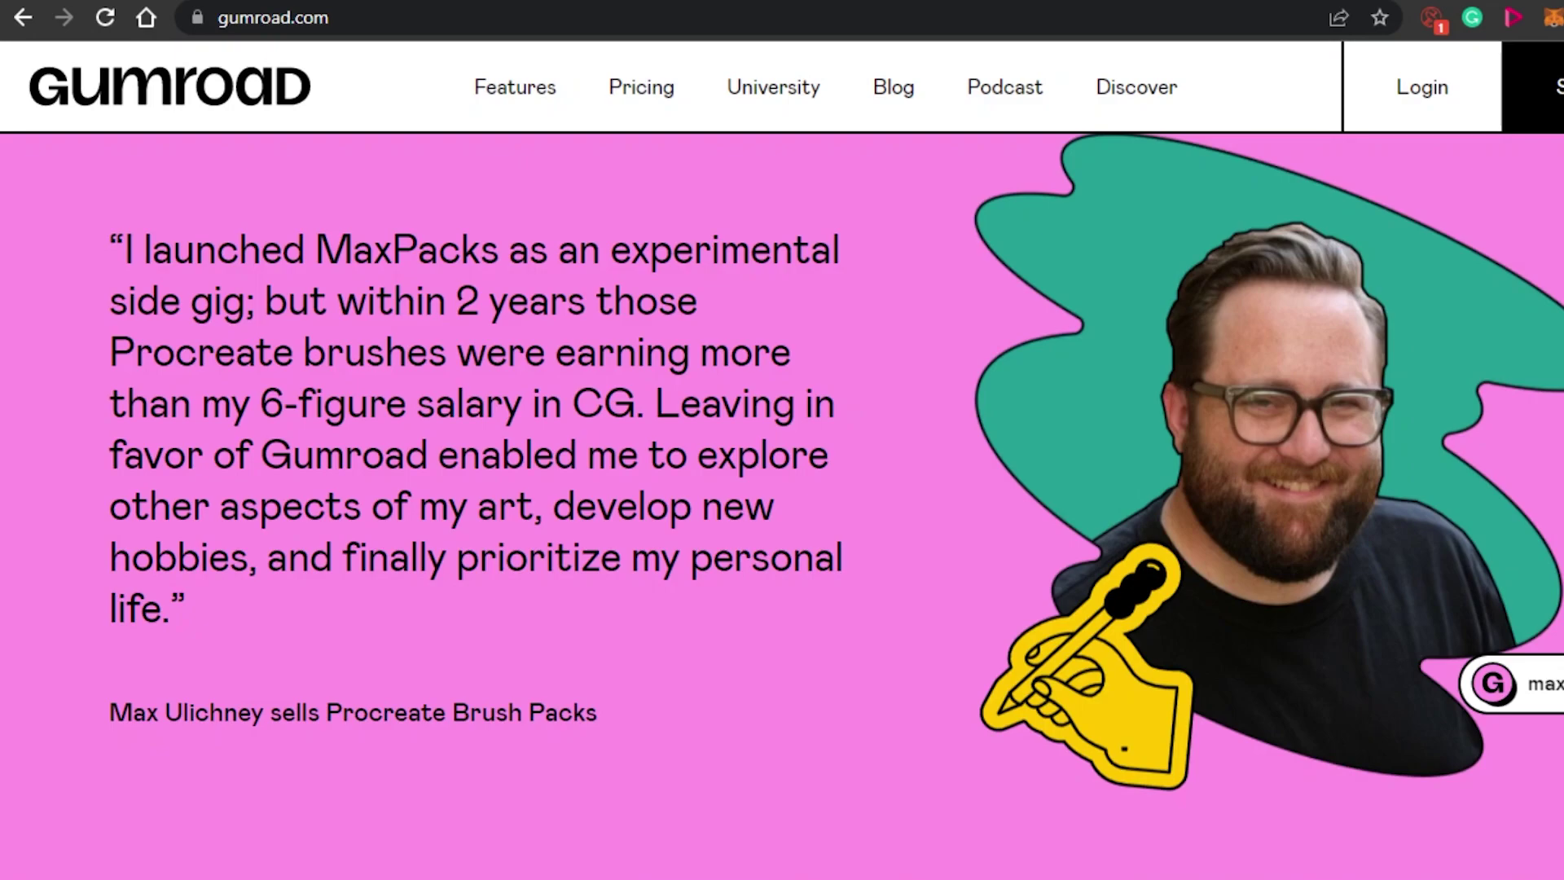
scroll(782, 505, down, 8)
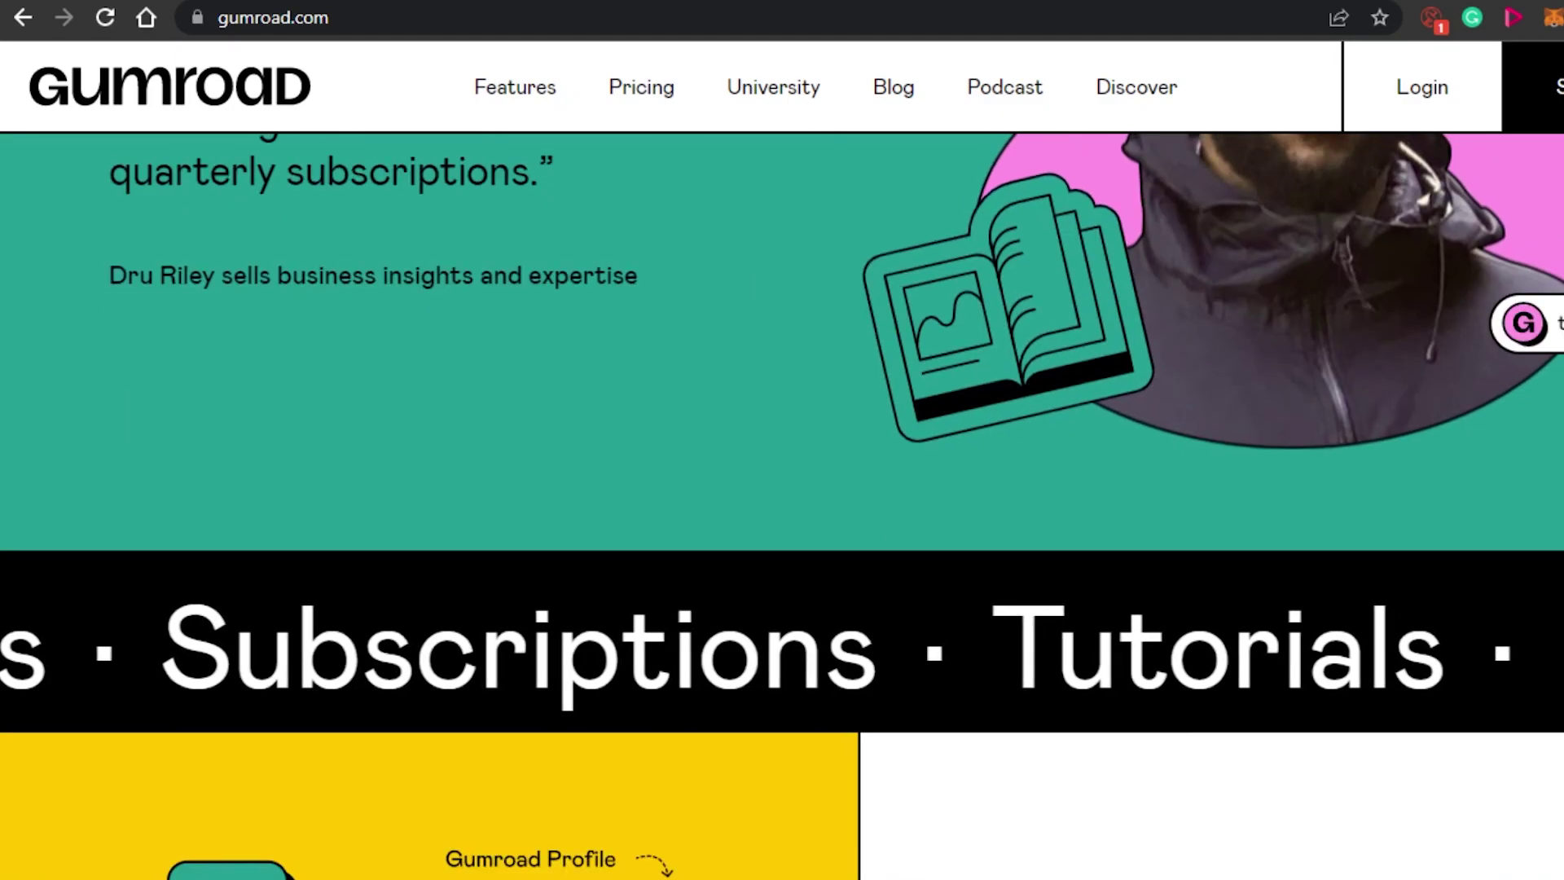
scroll(782, 505, down, 12)
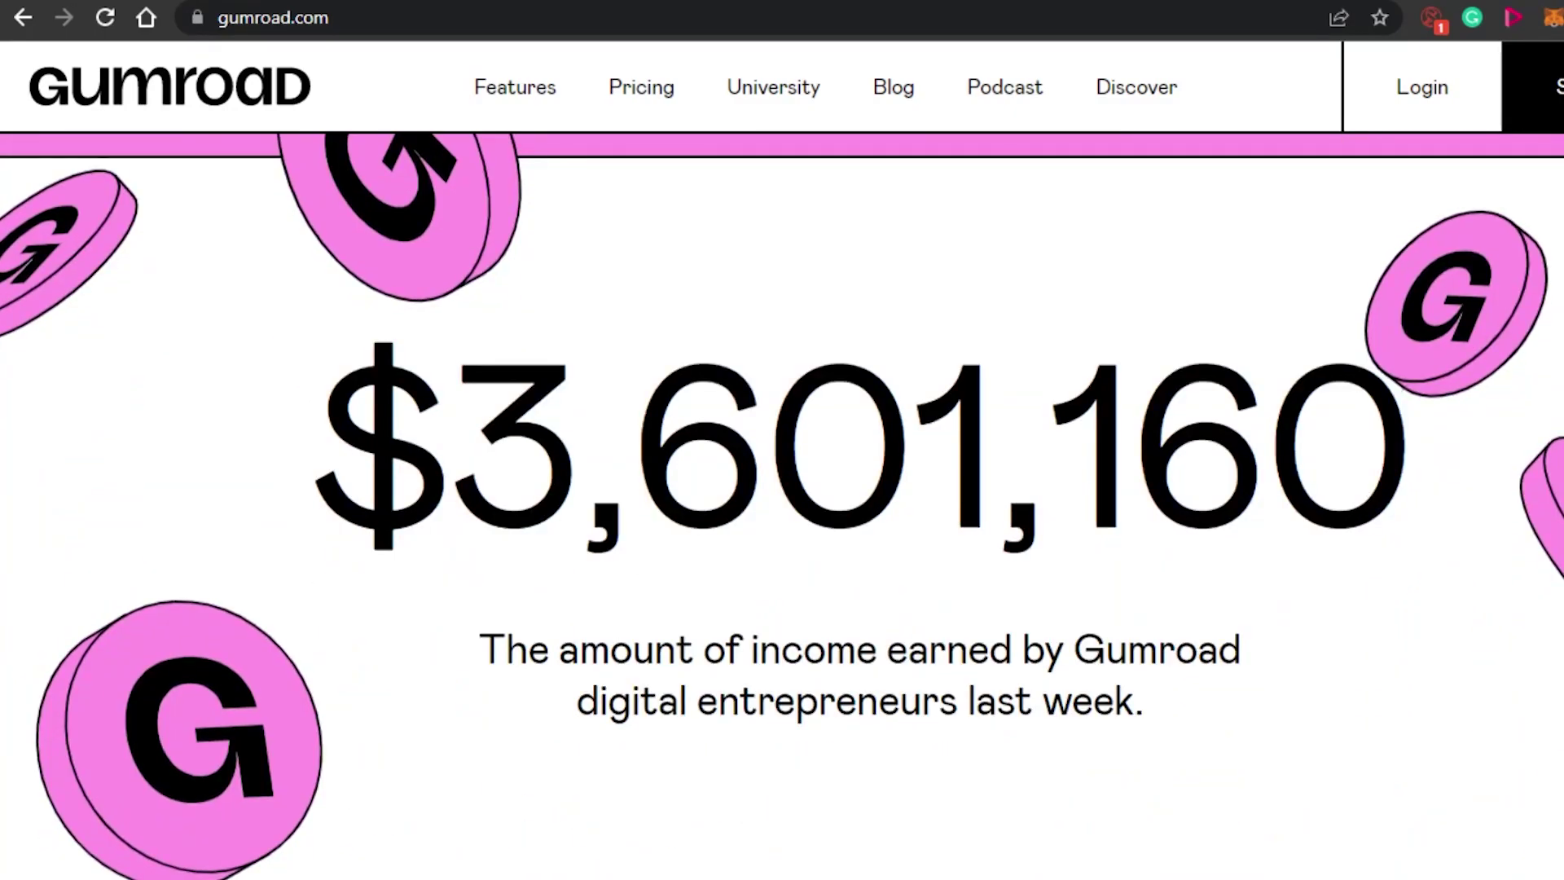
scroll(782, 505, down, 15)
scroll(782, 506, up, 20)
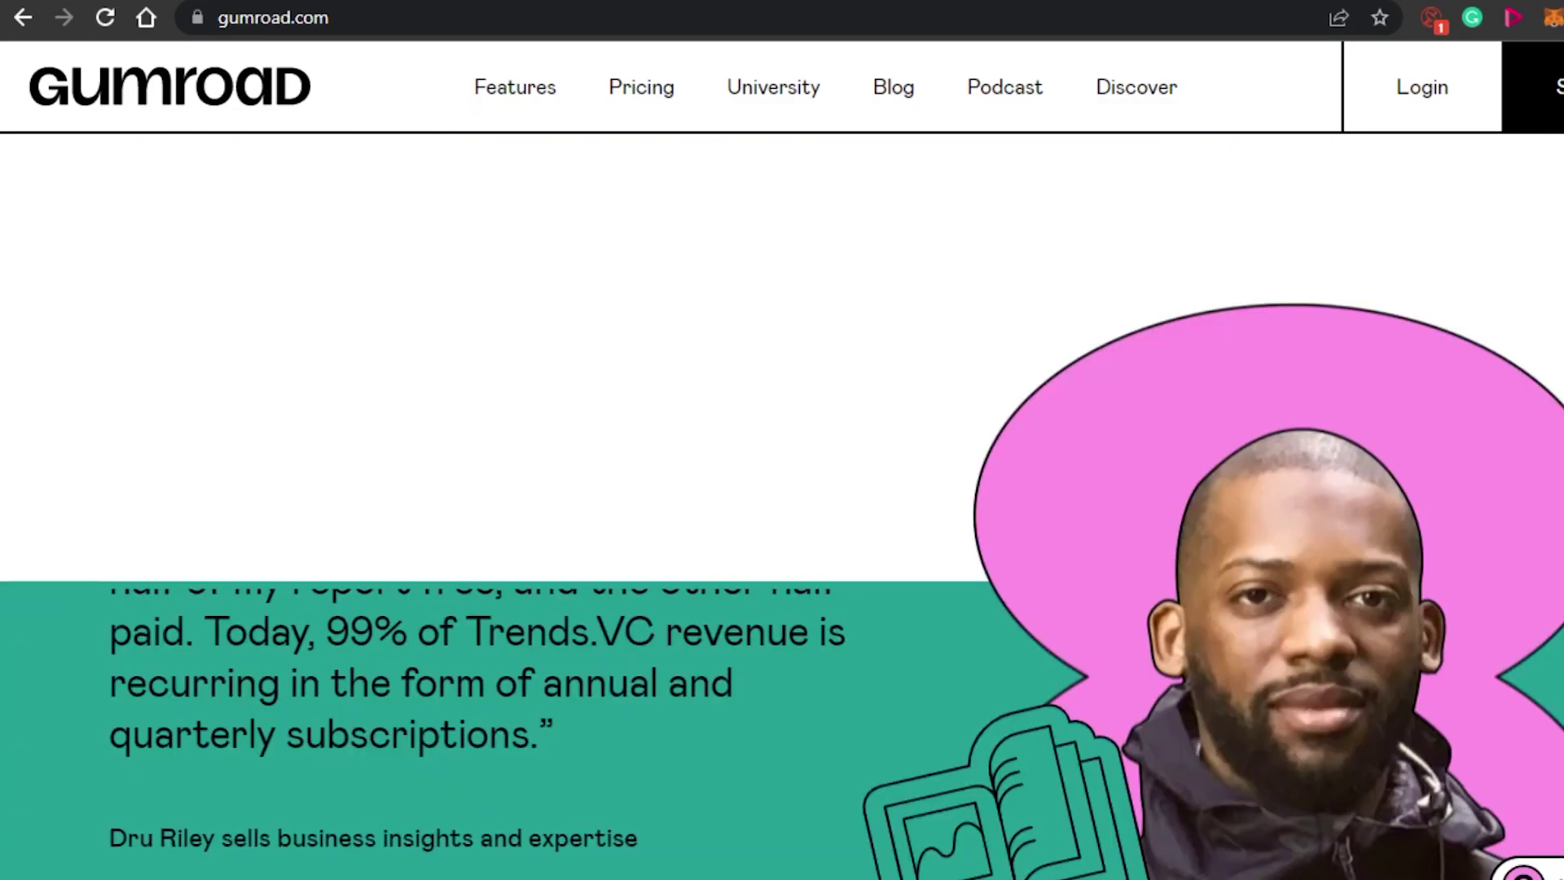
scroll(782, 505, up, 15)
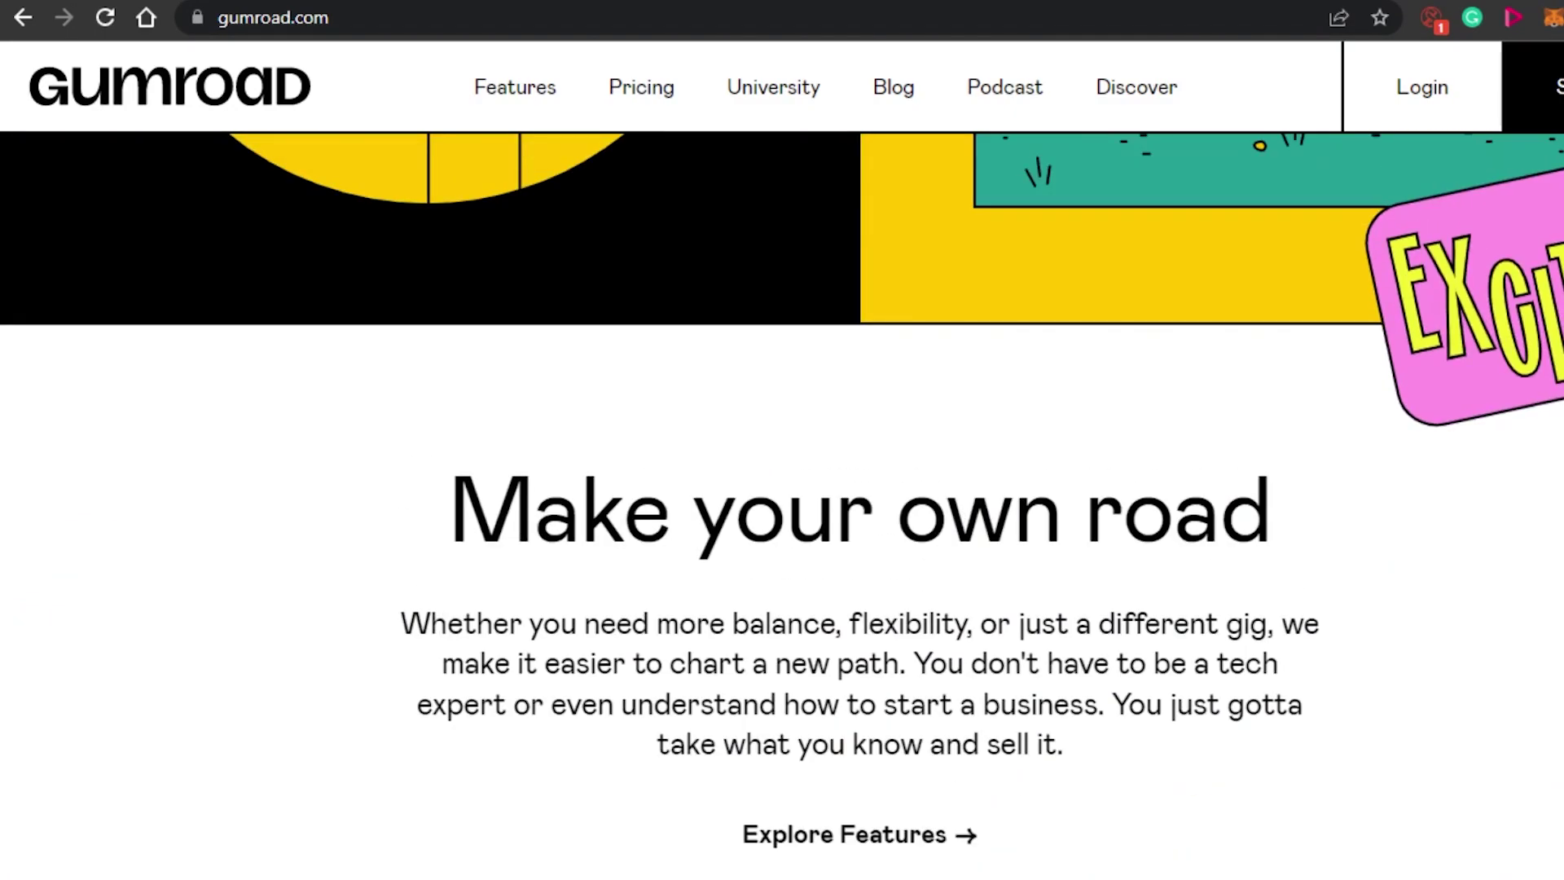
scroll(782, 505, down, 12)
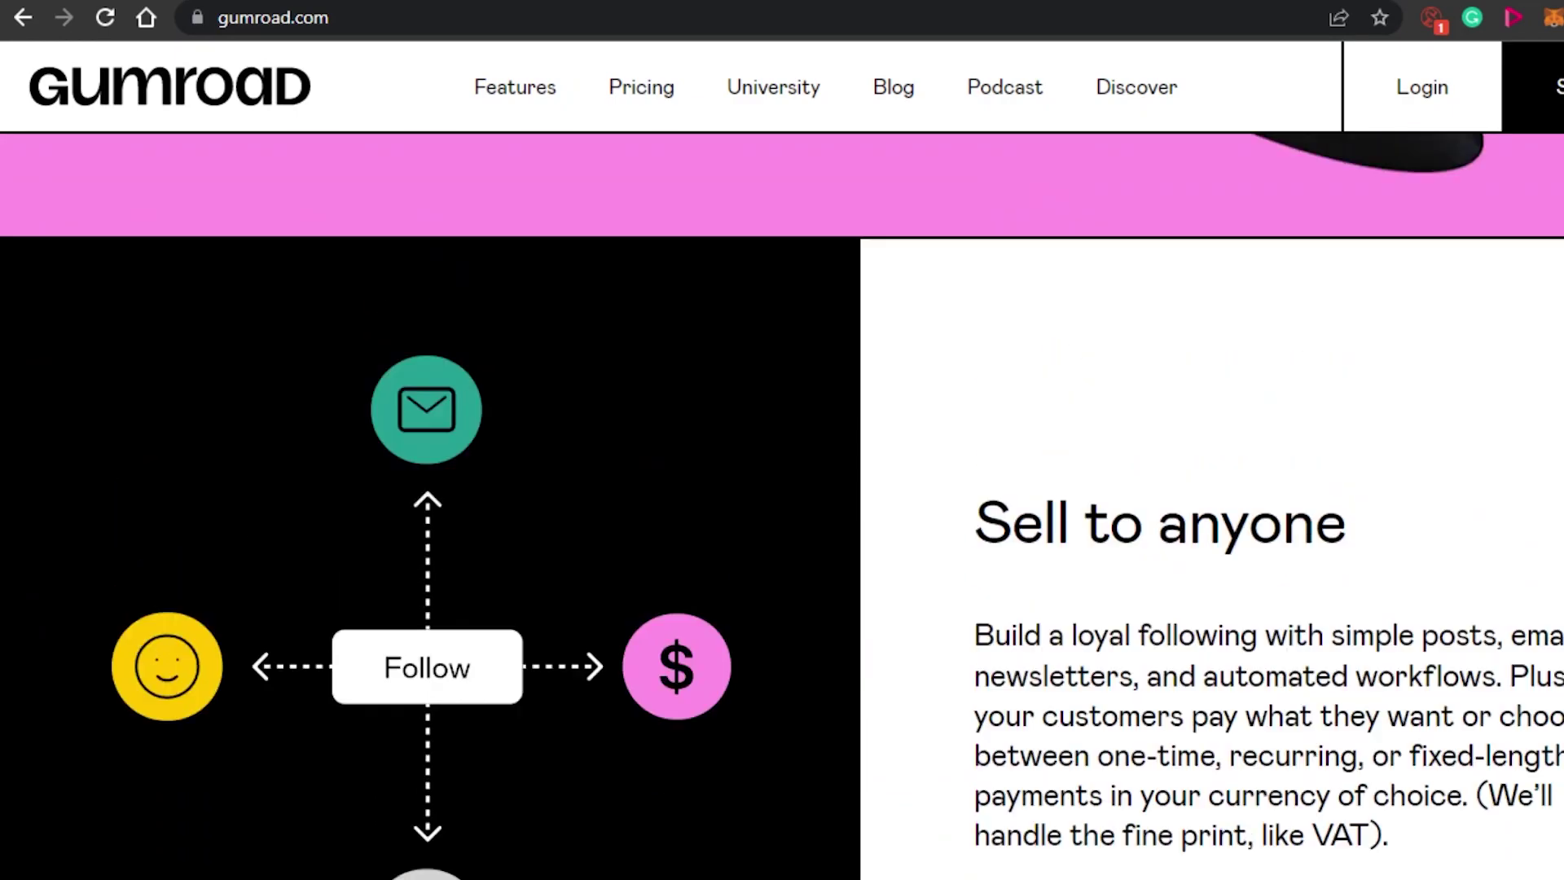
scroll(782, 505, up, 20)
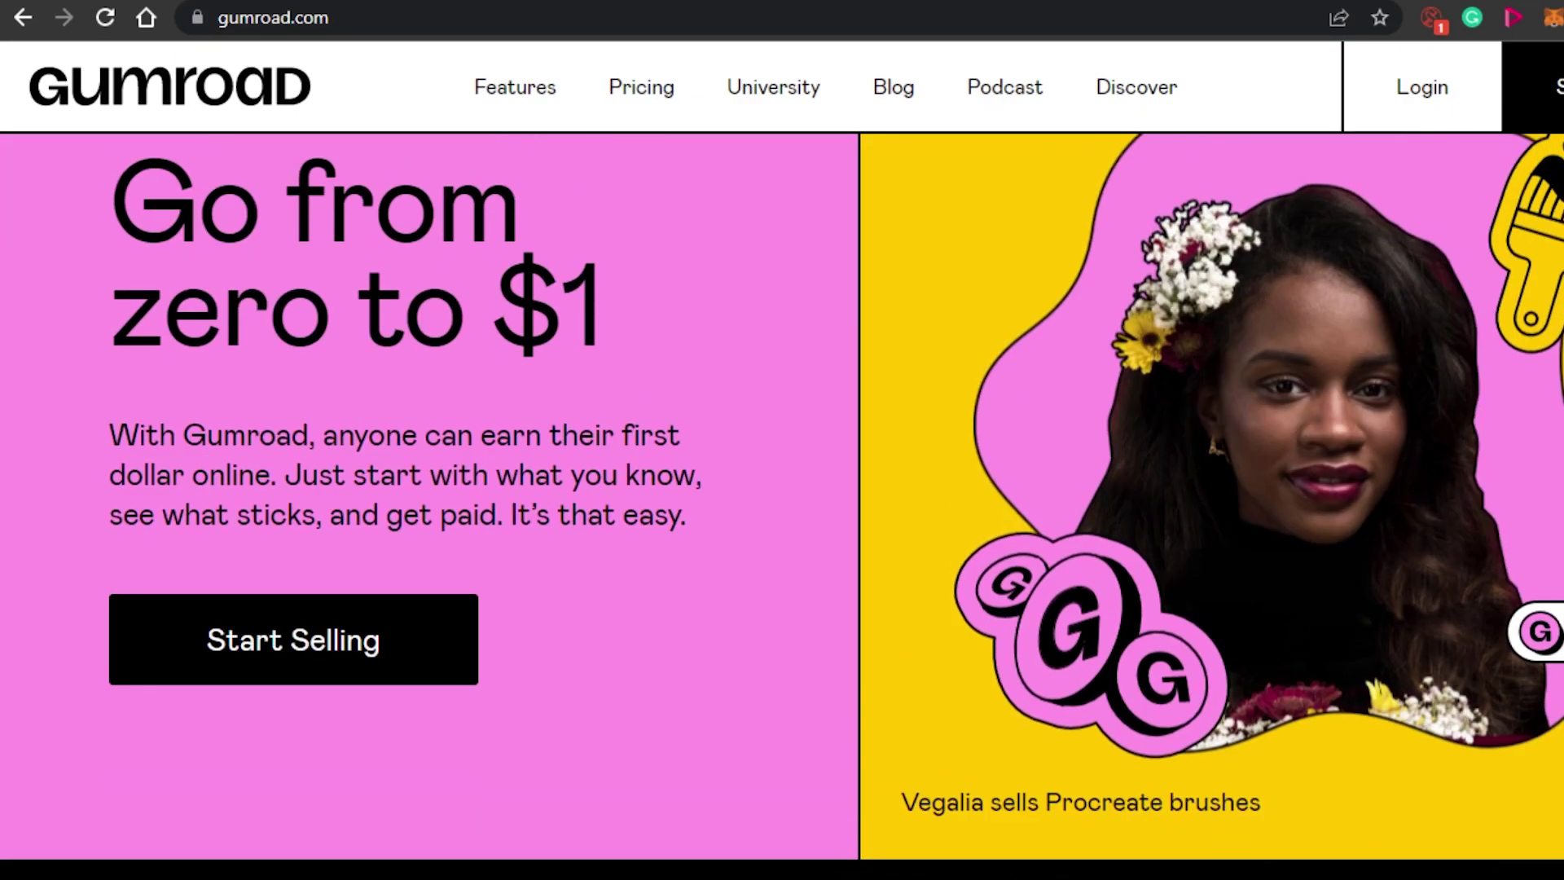
scroll(782, 505, down, 20)
scroll(782, 505, up, 18)
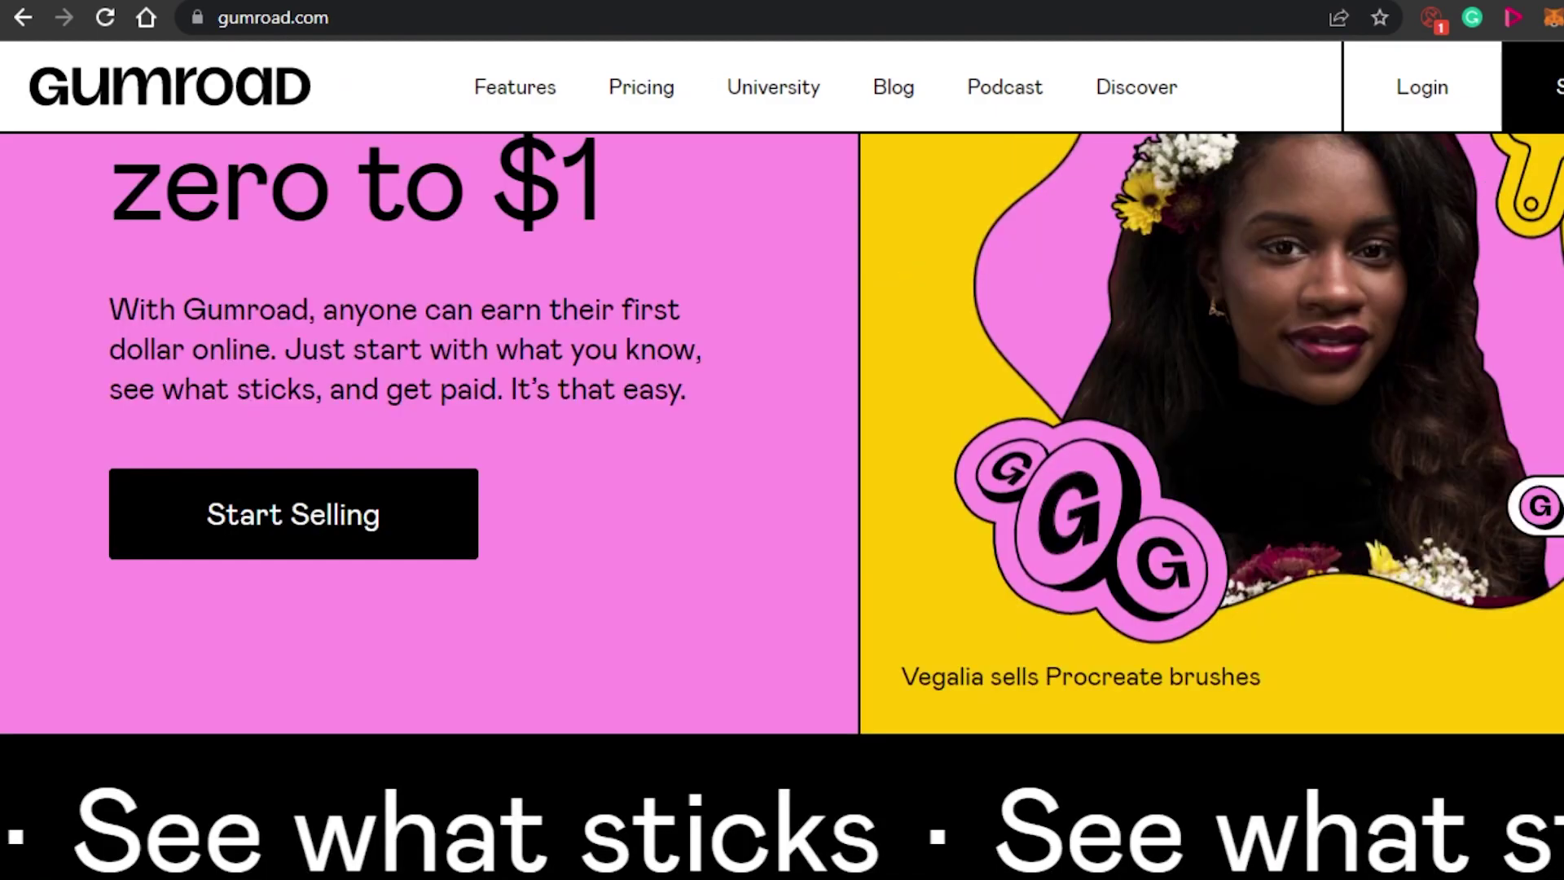
scroll(782, 505, up, 5)
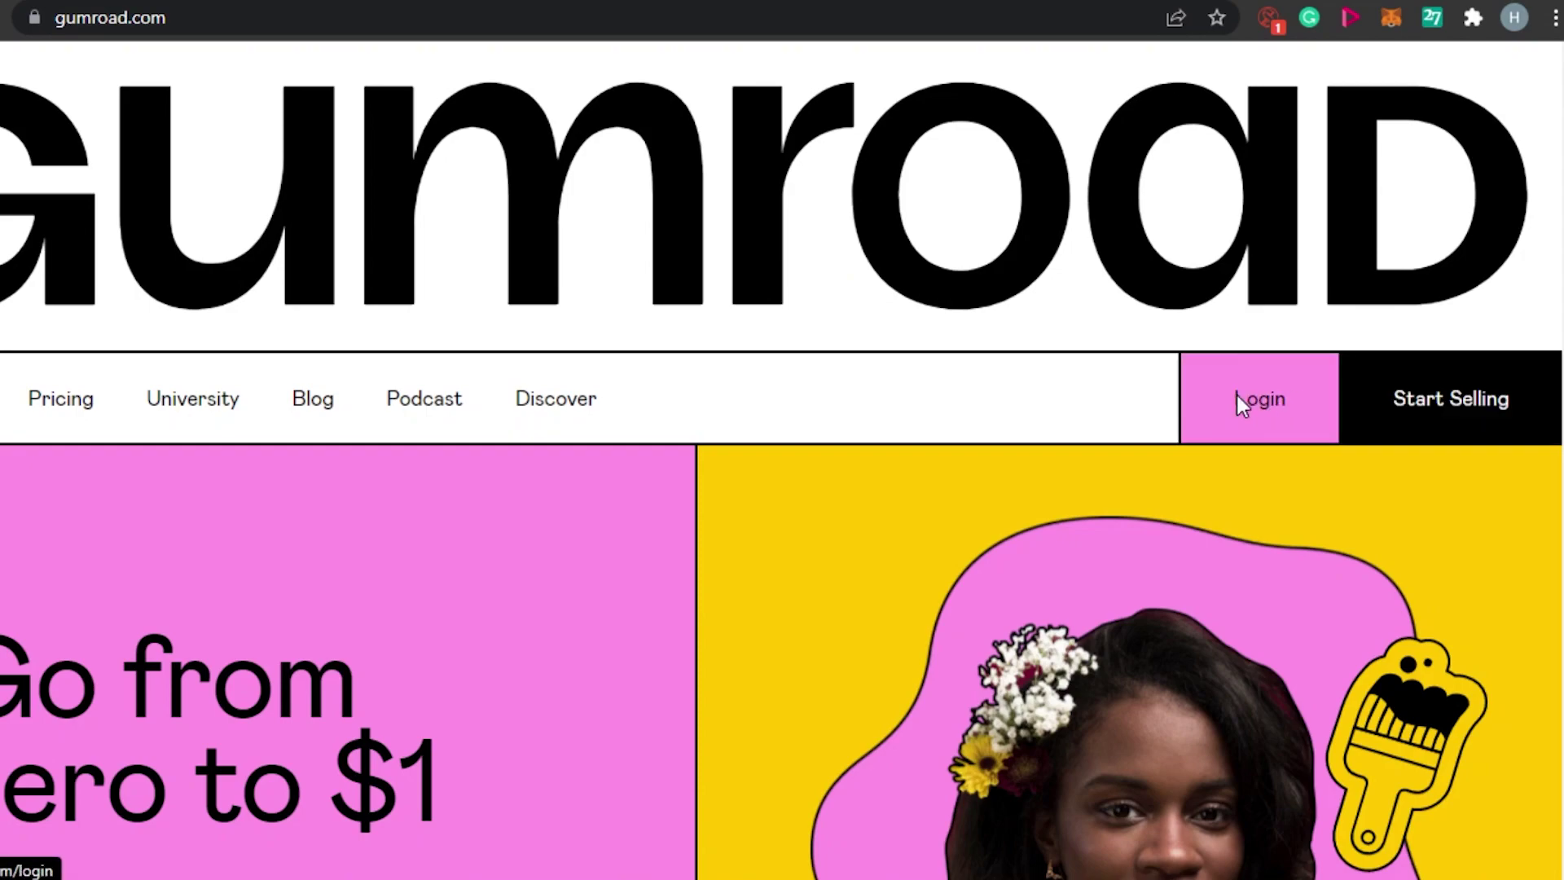
click(1238, 396)
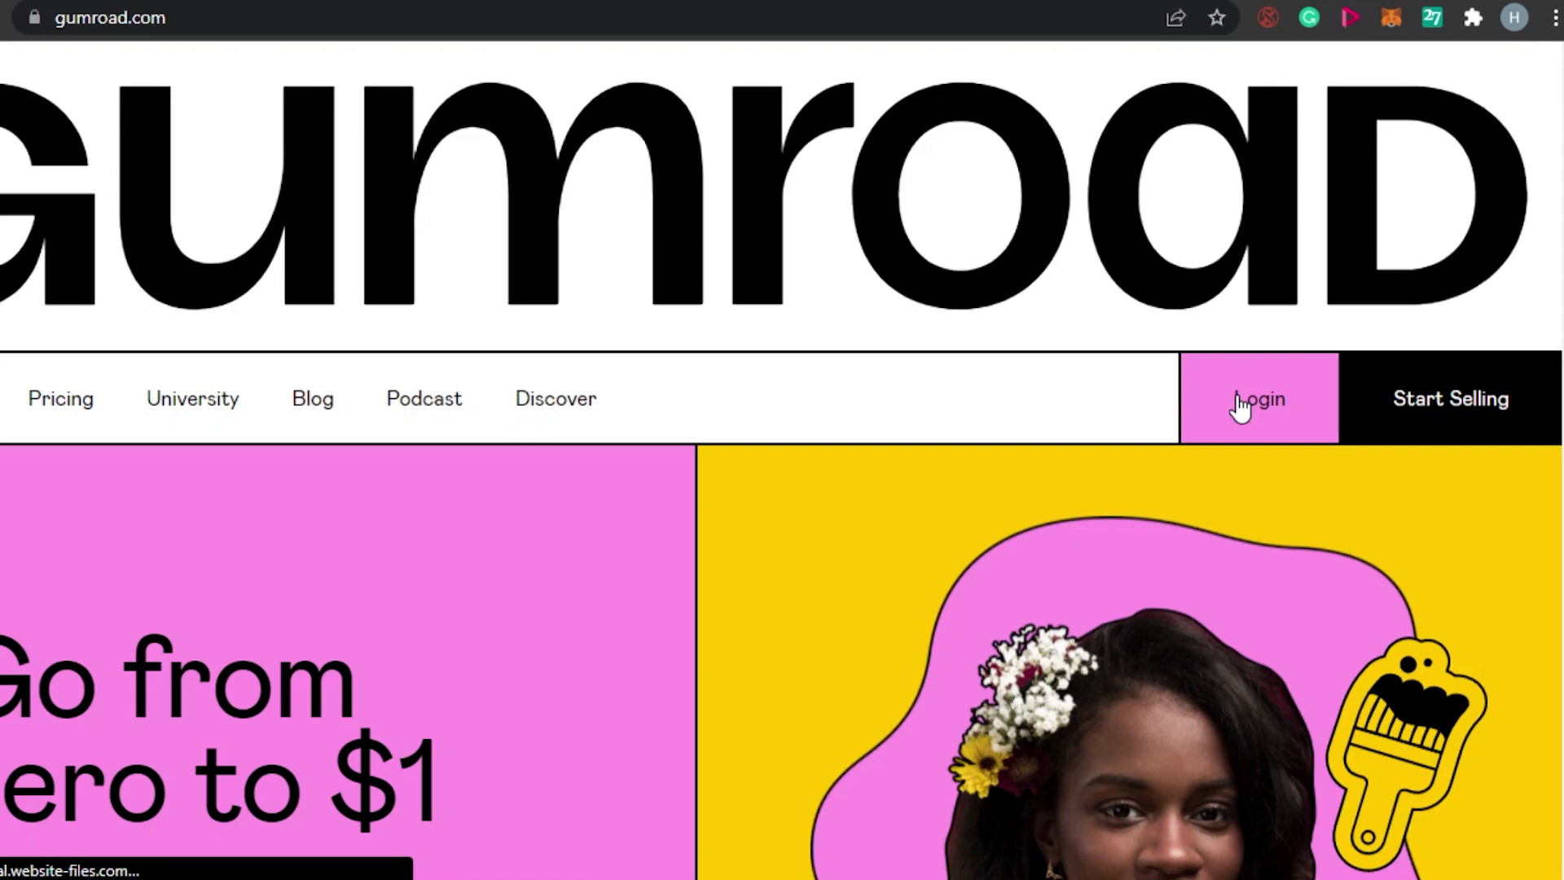
Fill the signup Email field with a saved autofill address to create the account.
scroll(517, 456, down, 6)
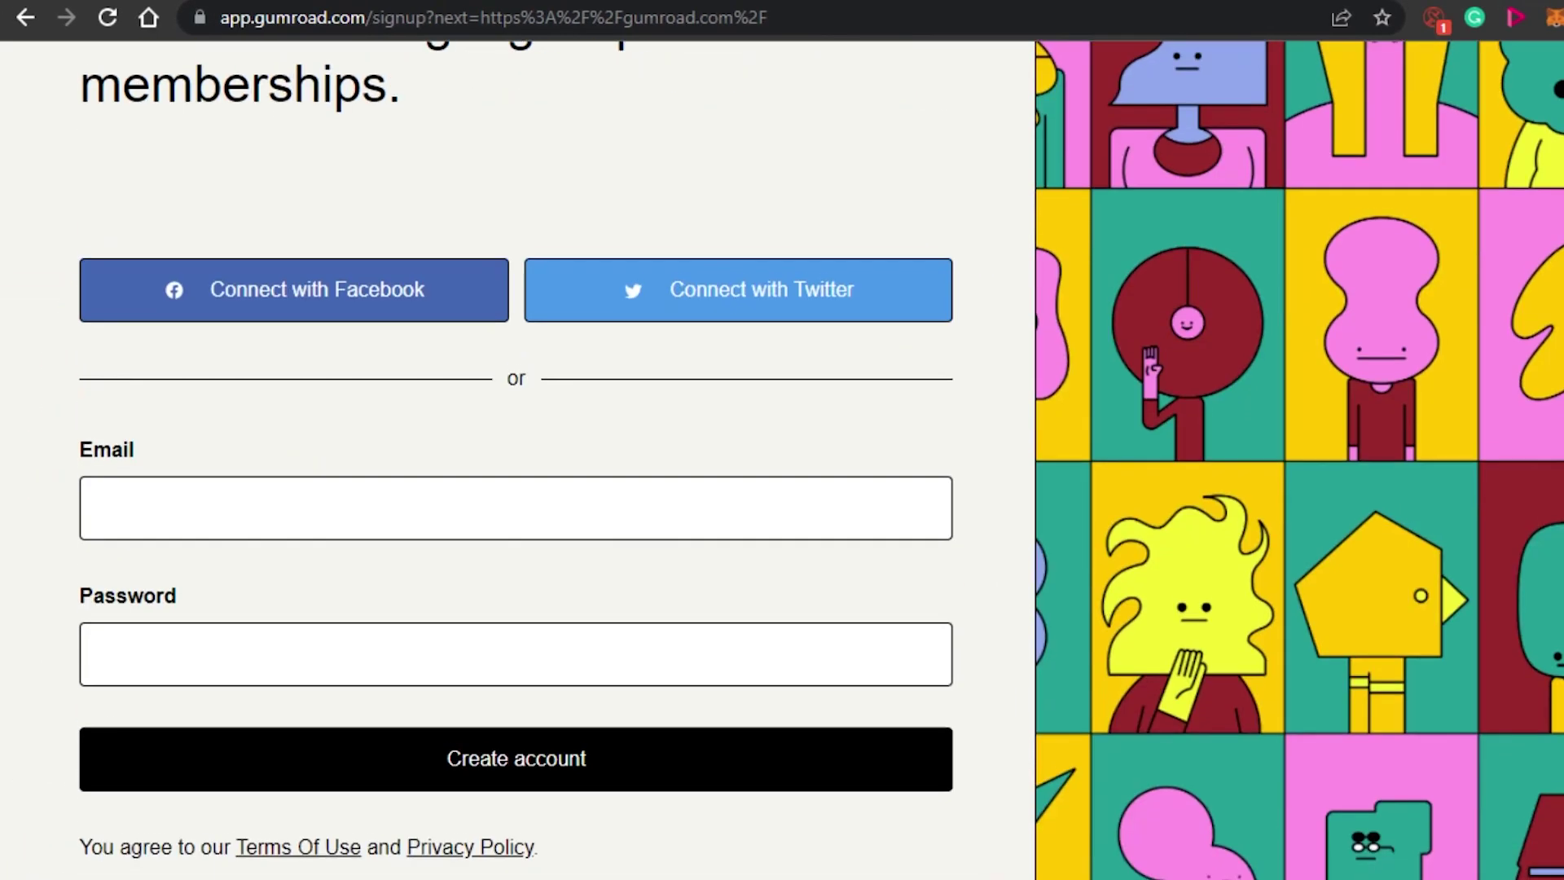
scroll(1395, 545, up, 5)
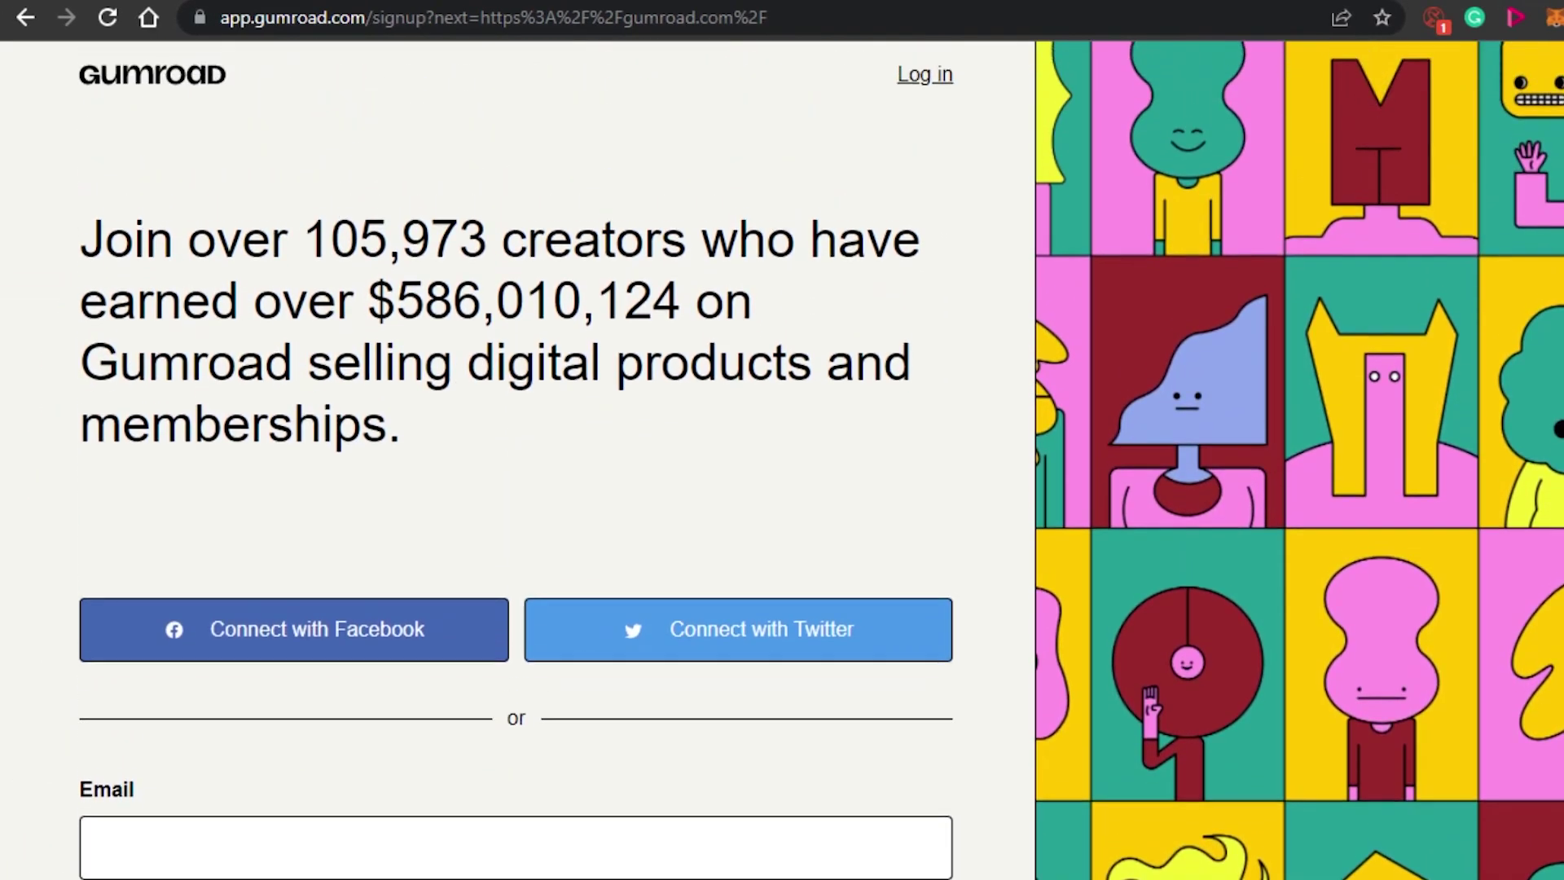
scroll(1396, 545, down, 5)
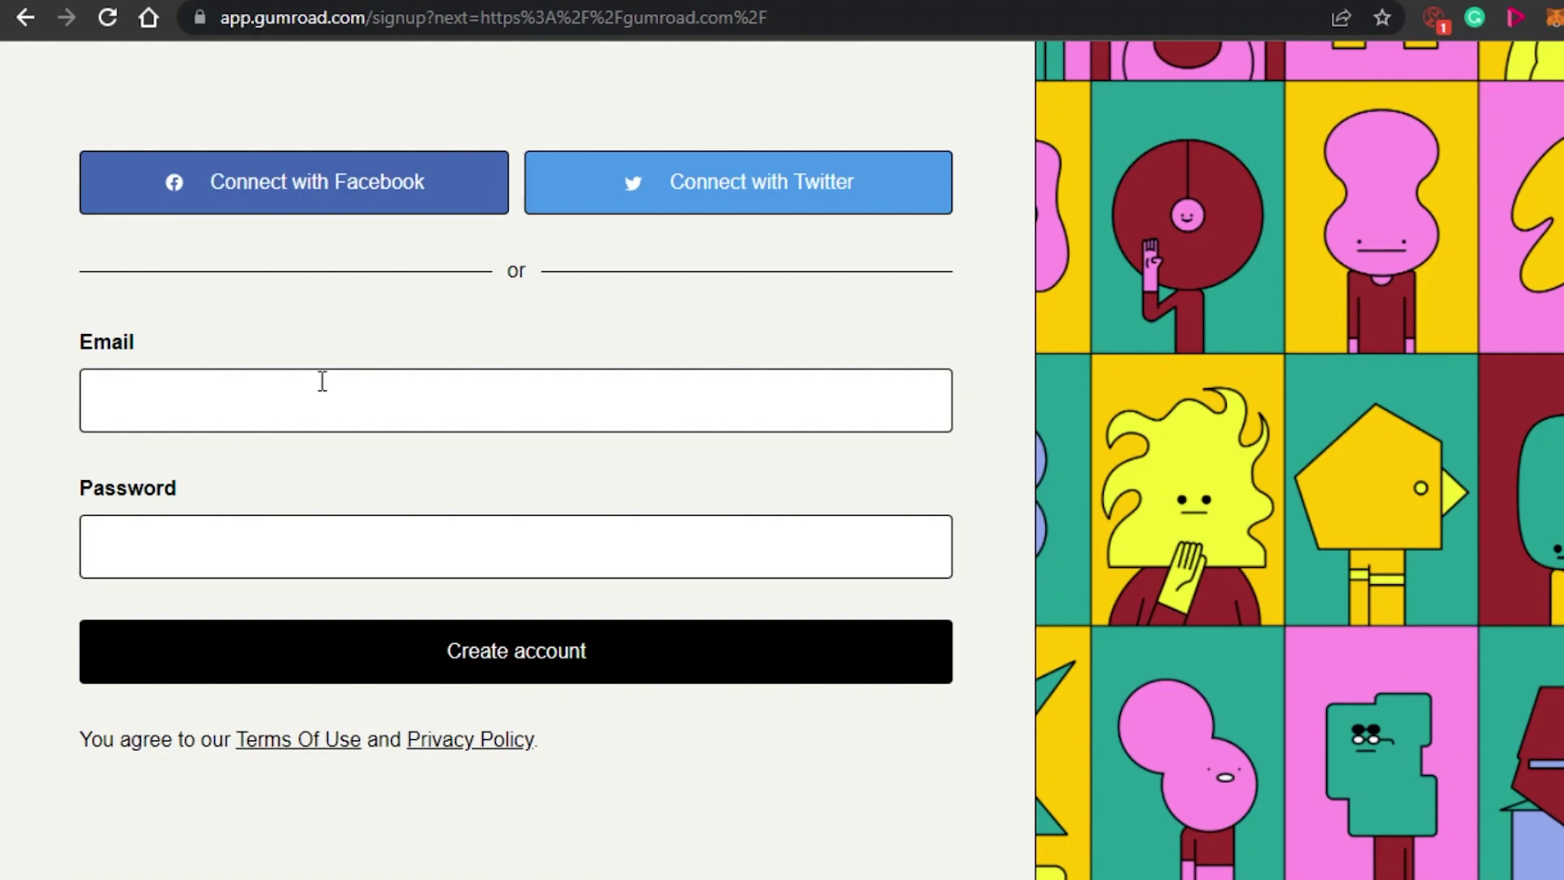
click(326, 411)
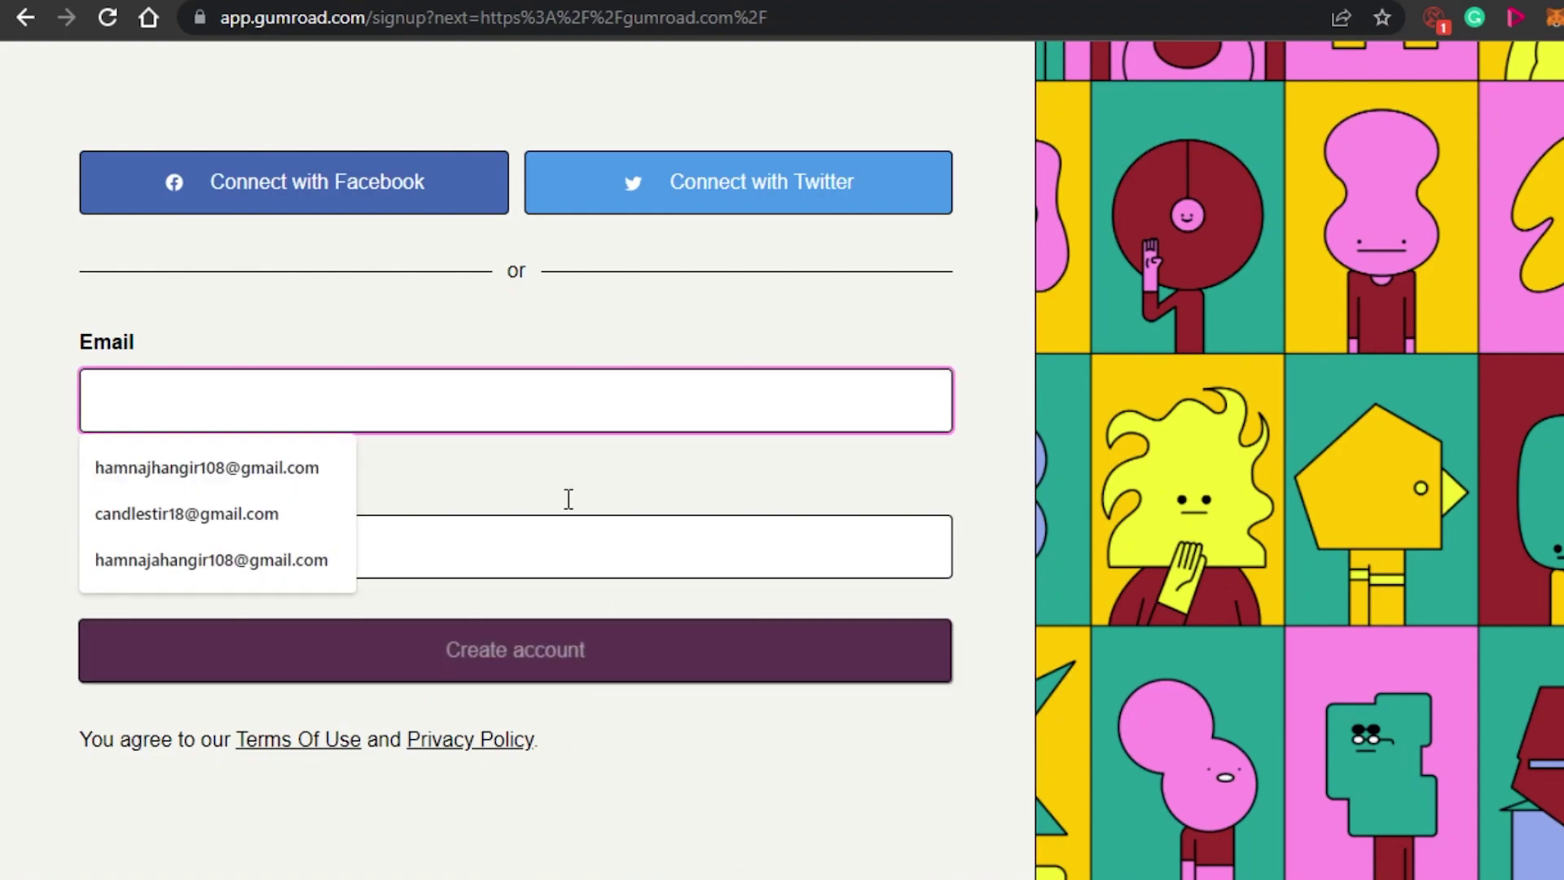
click(236, 469)
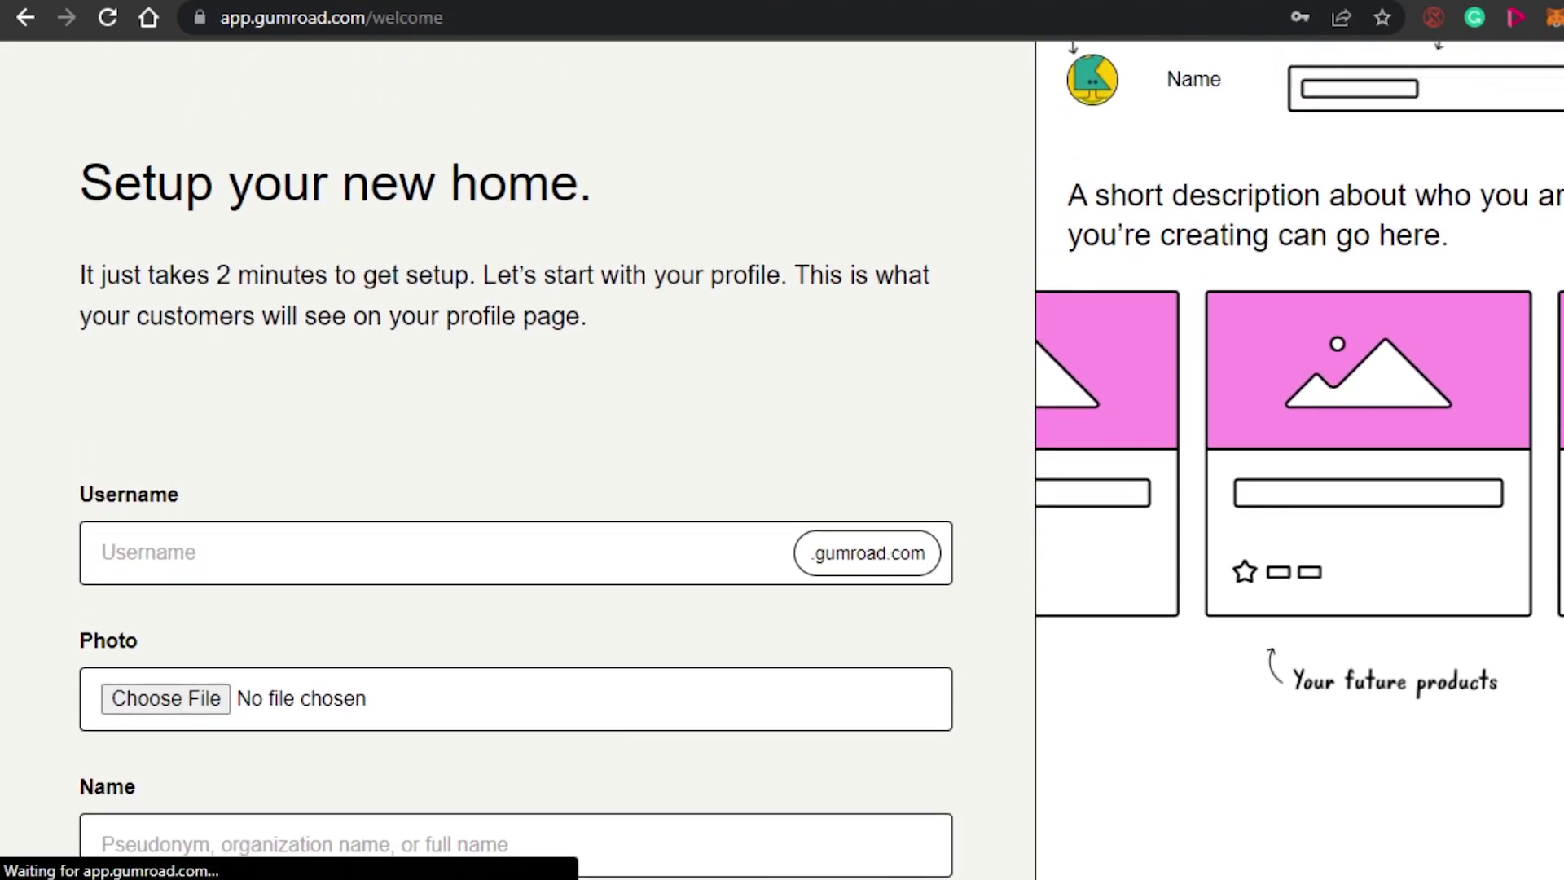
Enter a username, then replace it with a longer one after the first is reported taken.
scroll(611, 98, down, 4)
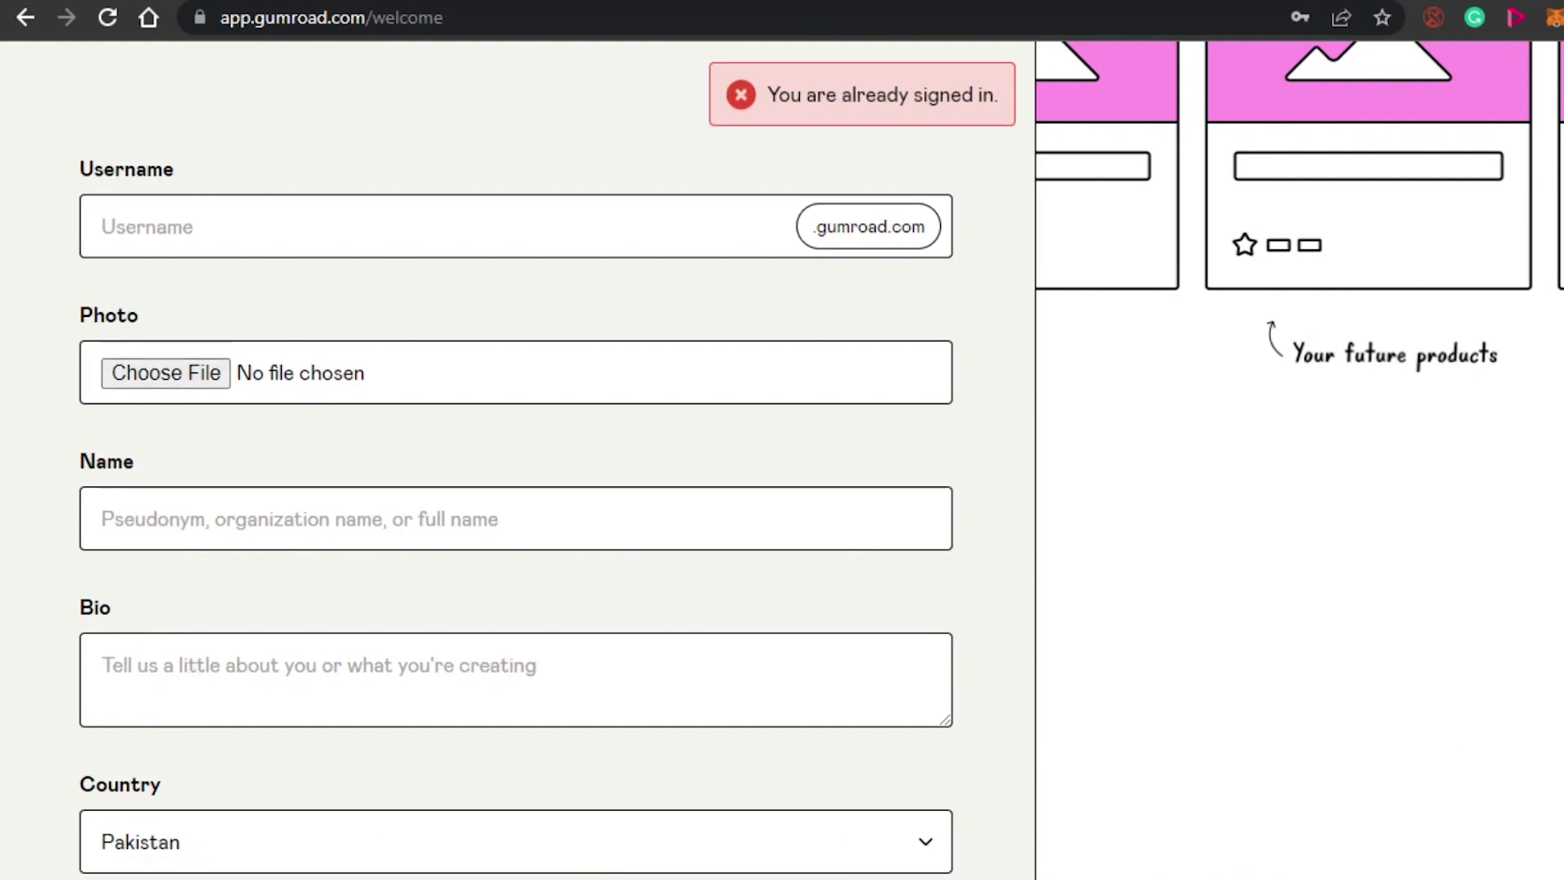
scroll(584, 844, down, 4)
scroll(517, 456, up, 8)
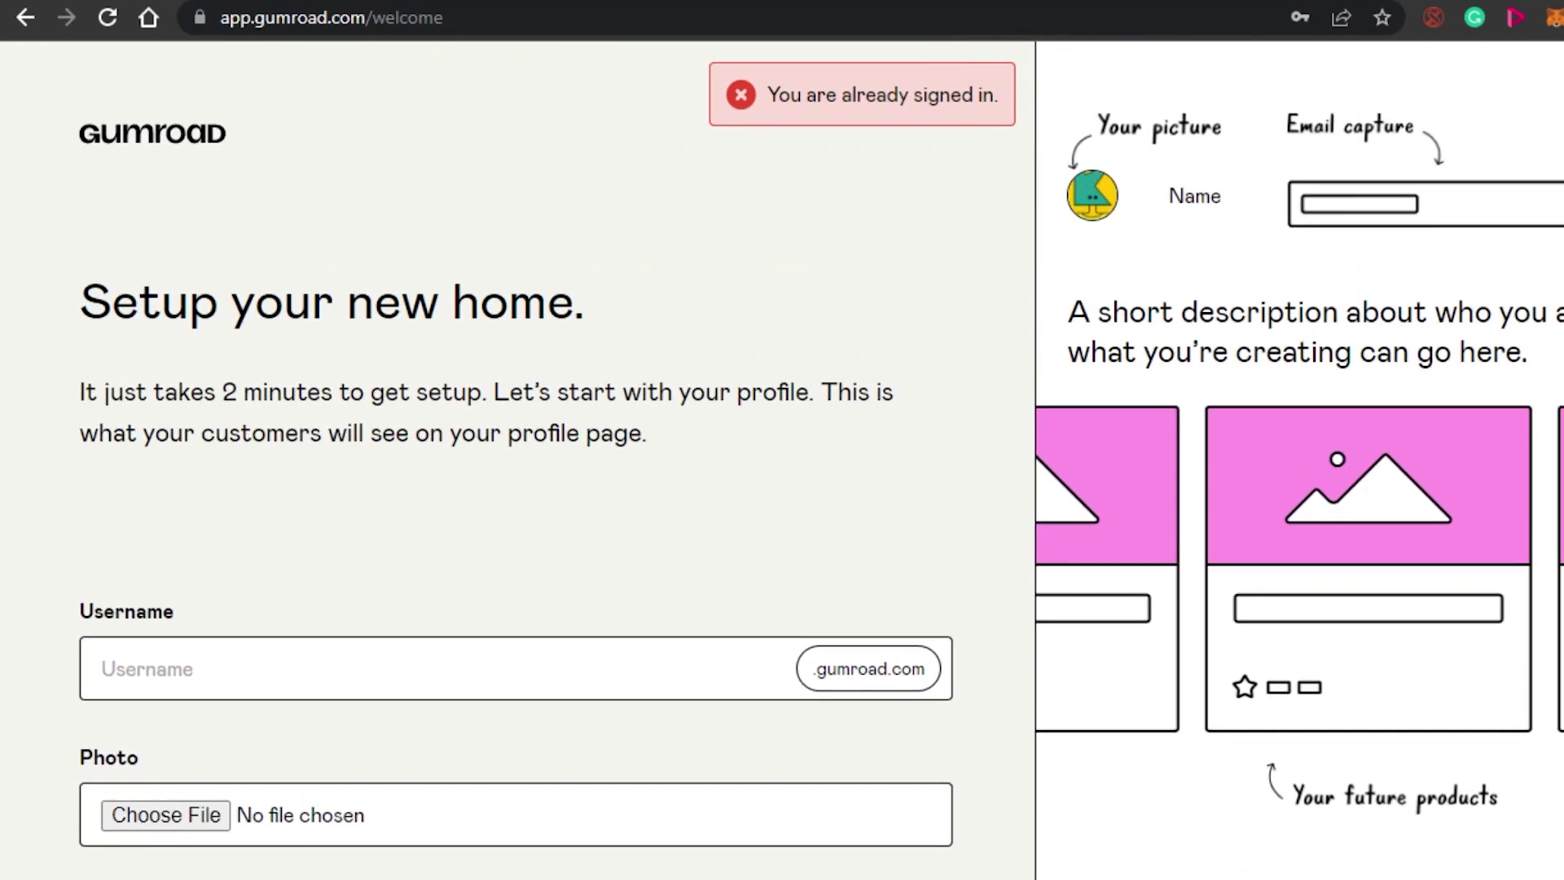
scroll(383, 335, down, 4)
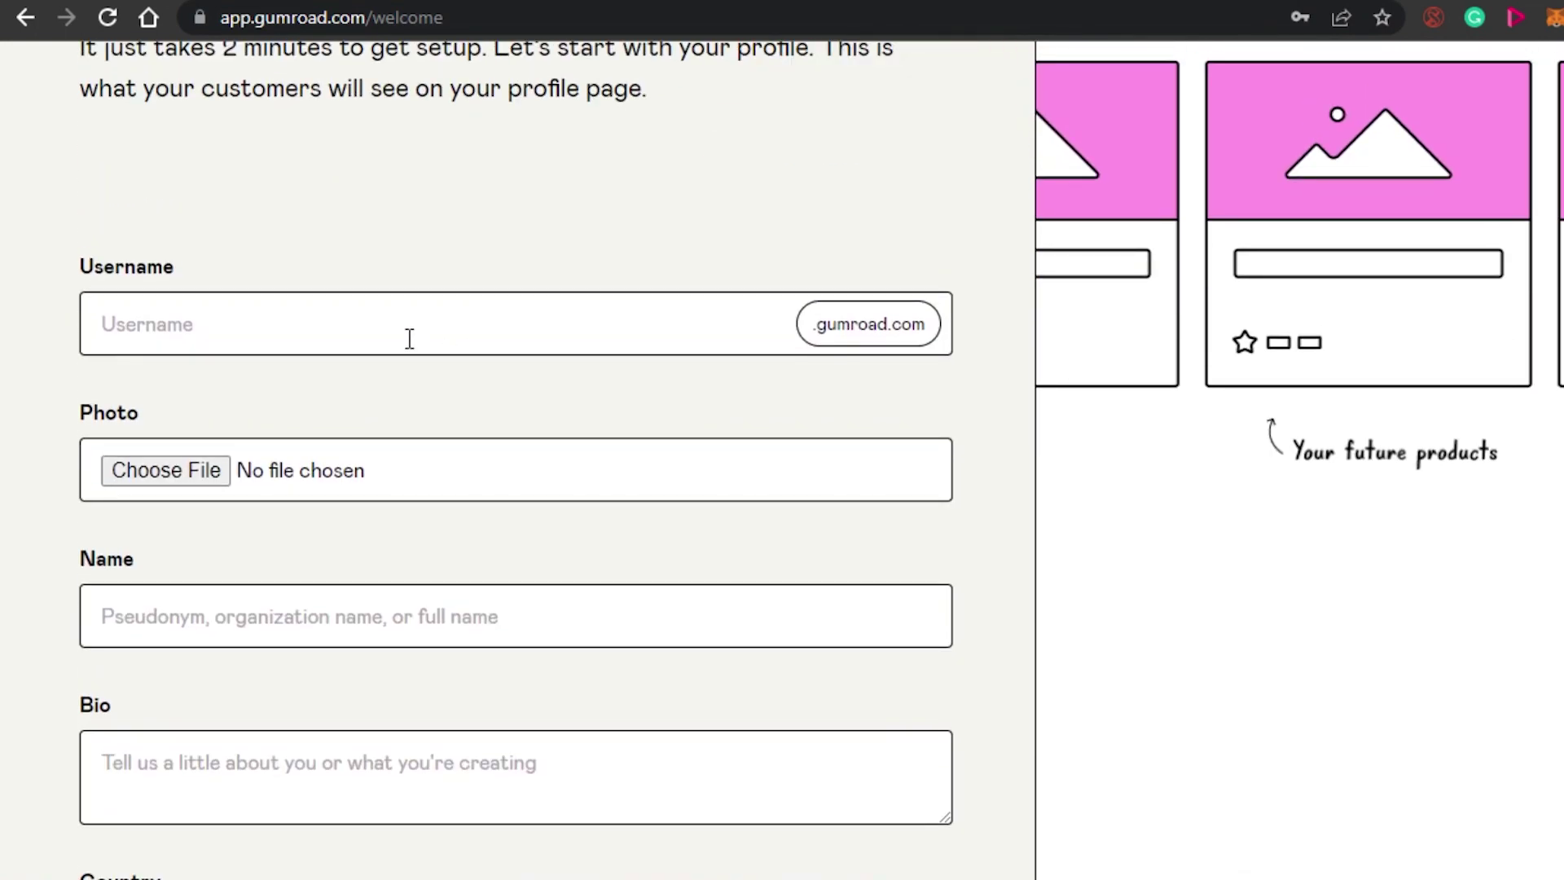
click(383, 336)
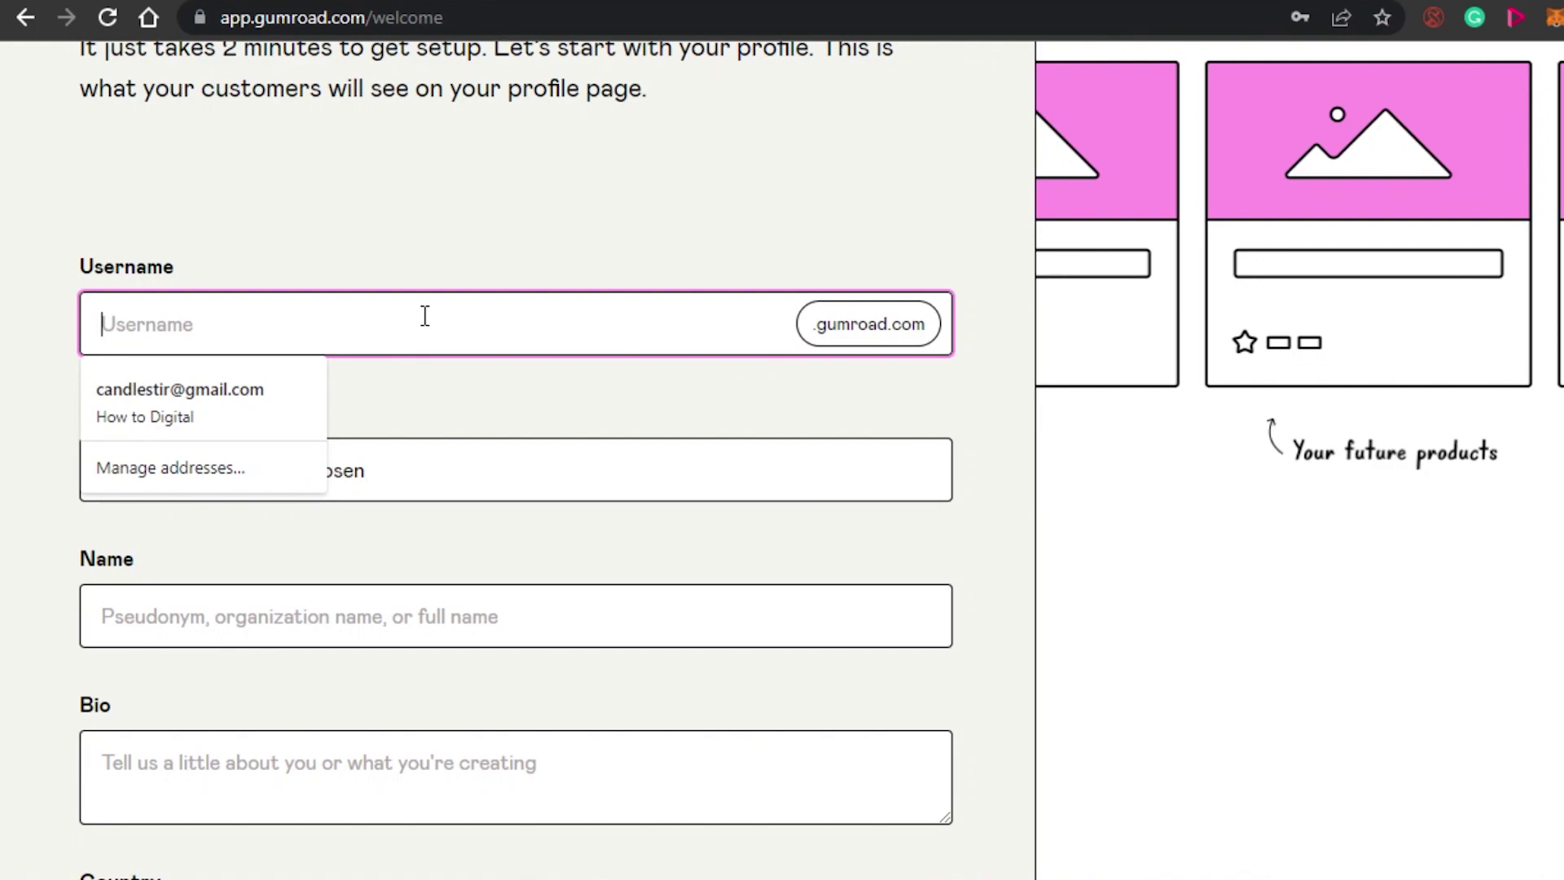
text(sarah)
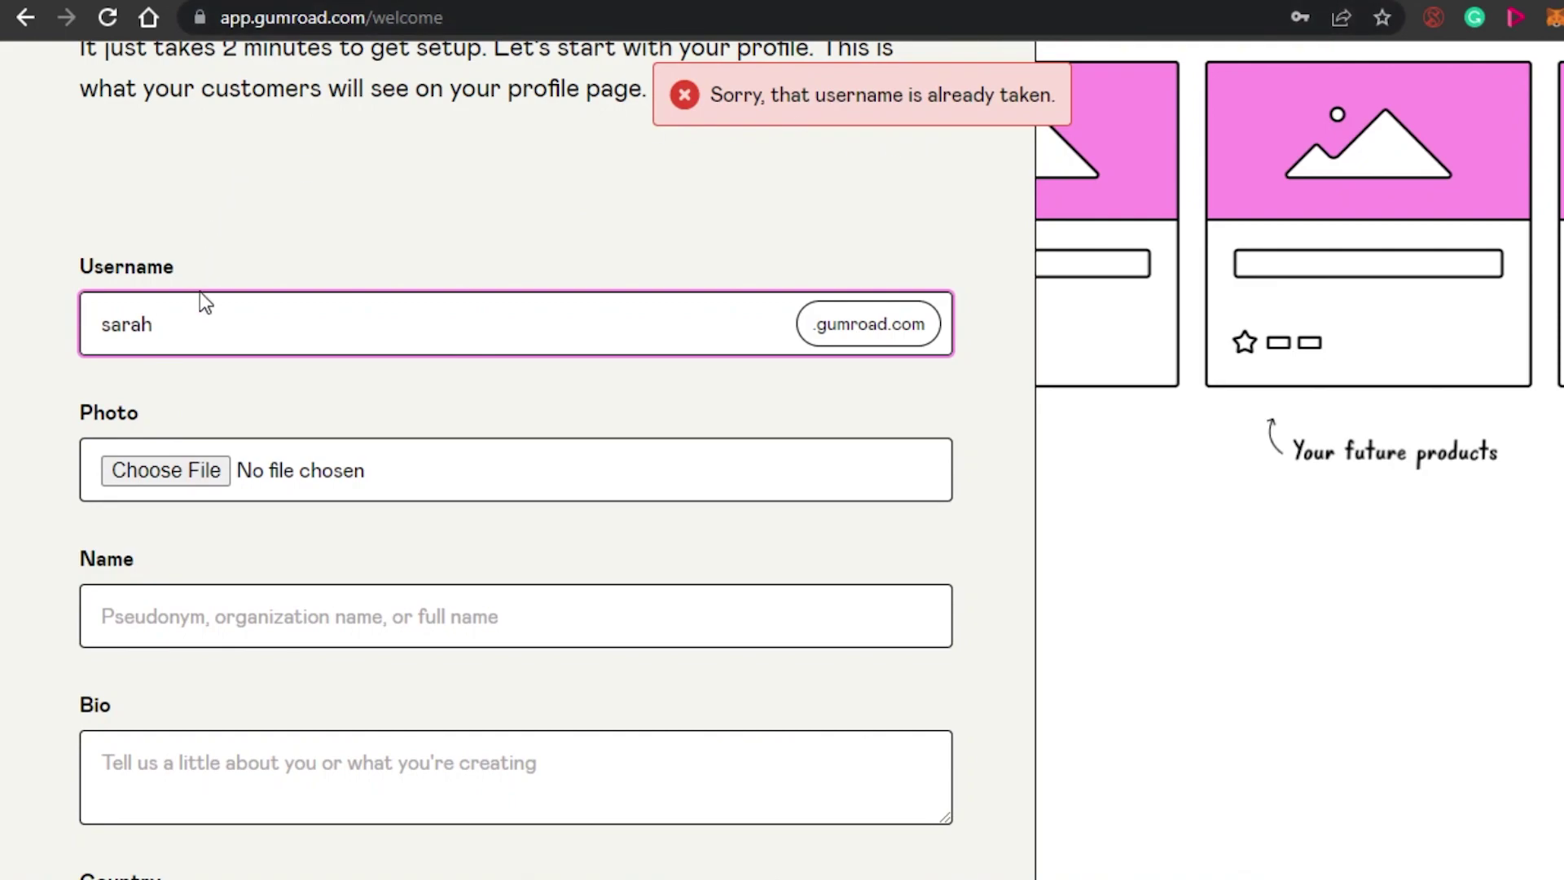
text(101)
key(ctrl+a)
text(sarahmaxa789)
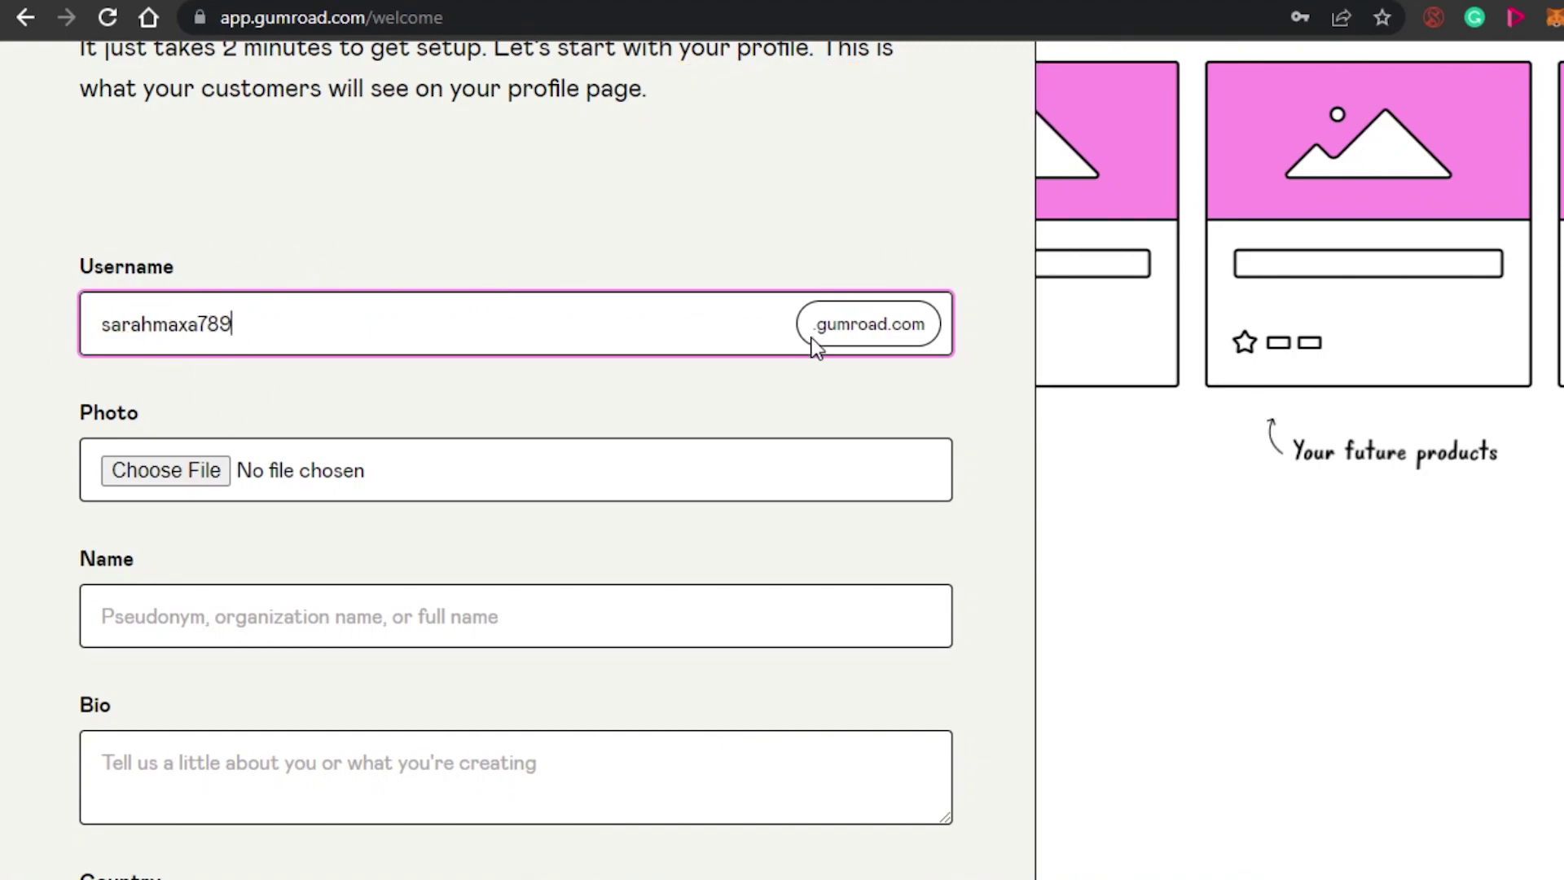
Enter the profile's display name in the Name field and submit to finish setup.
scroll(1471, 397, down, 3)
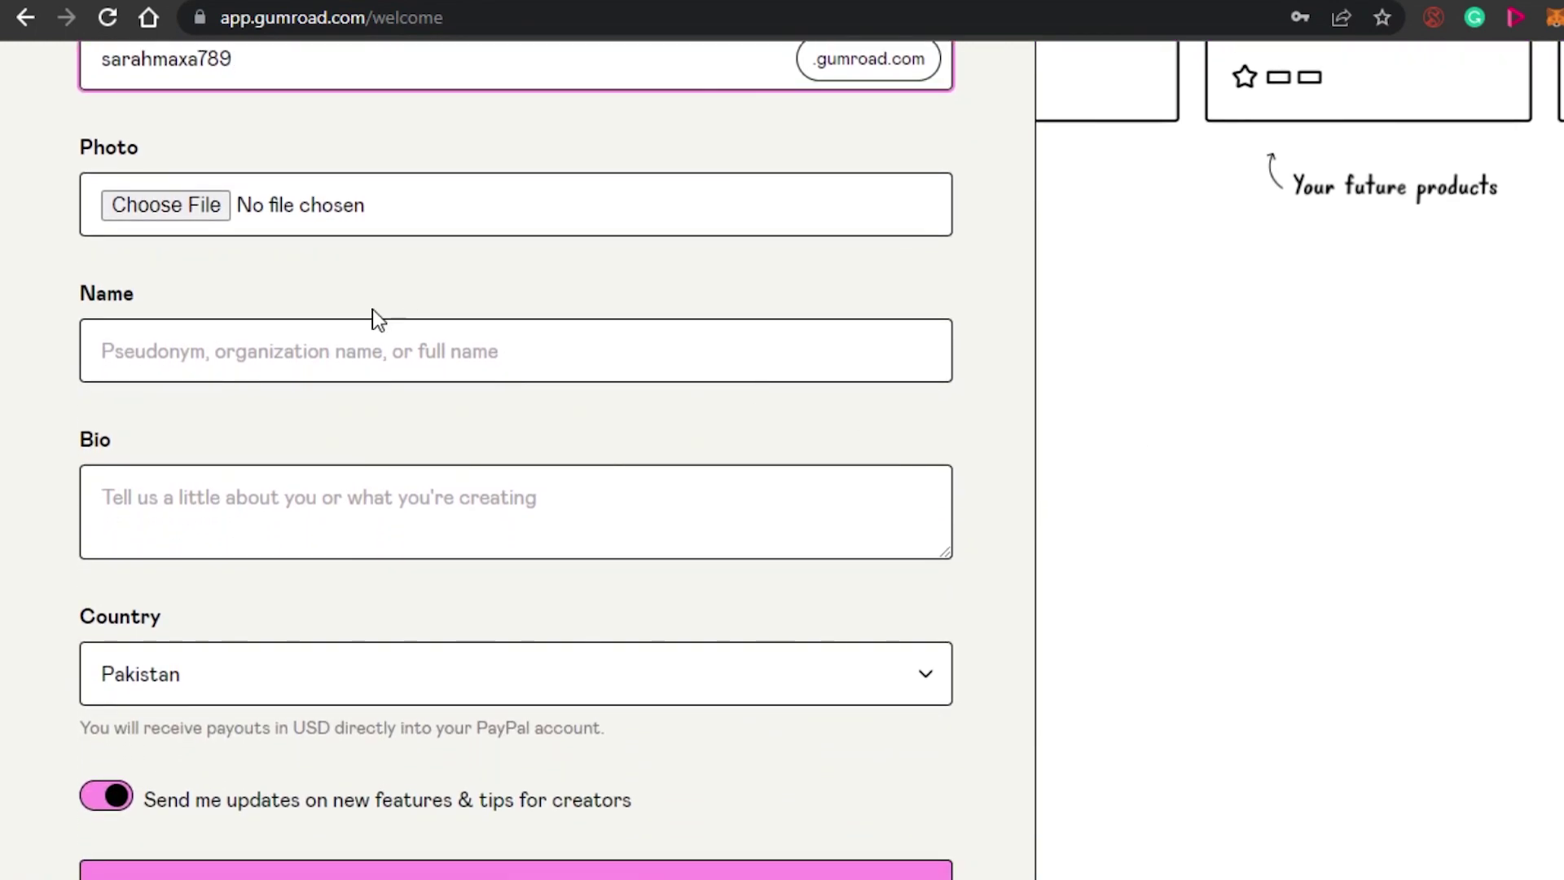
click(298, 350)
click(354, 411)
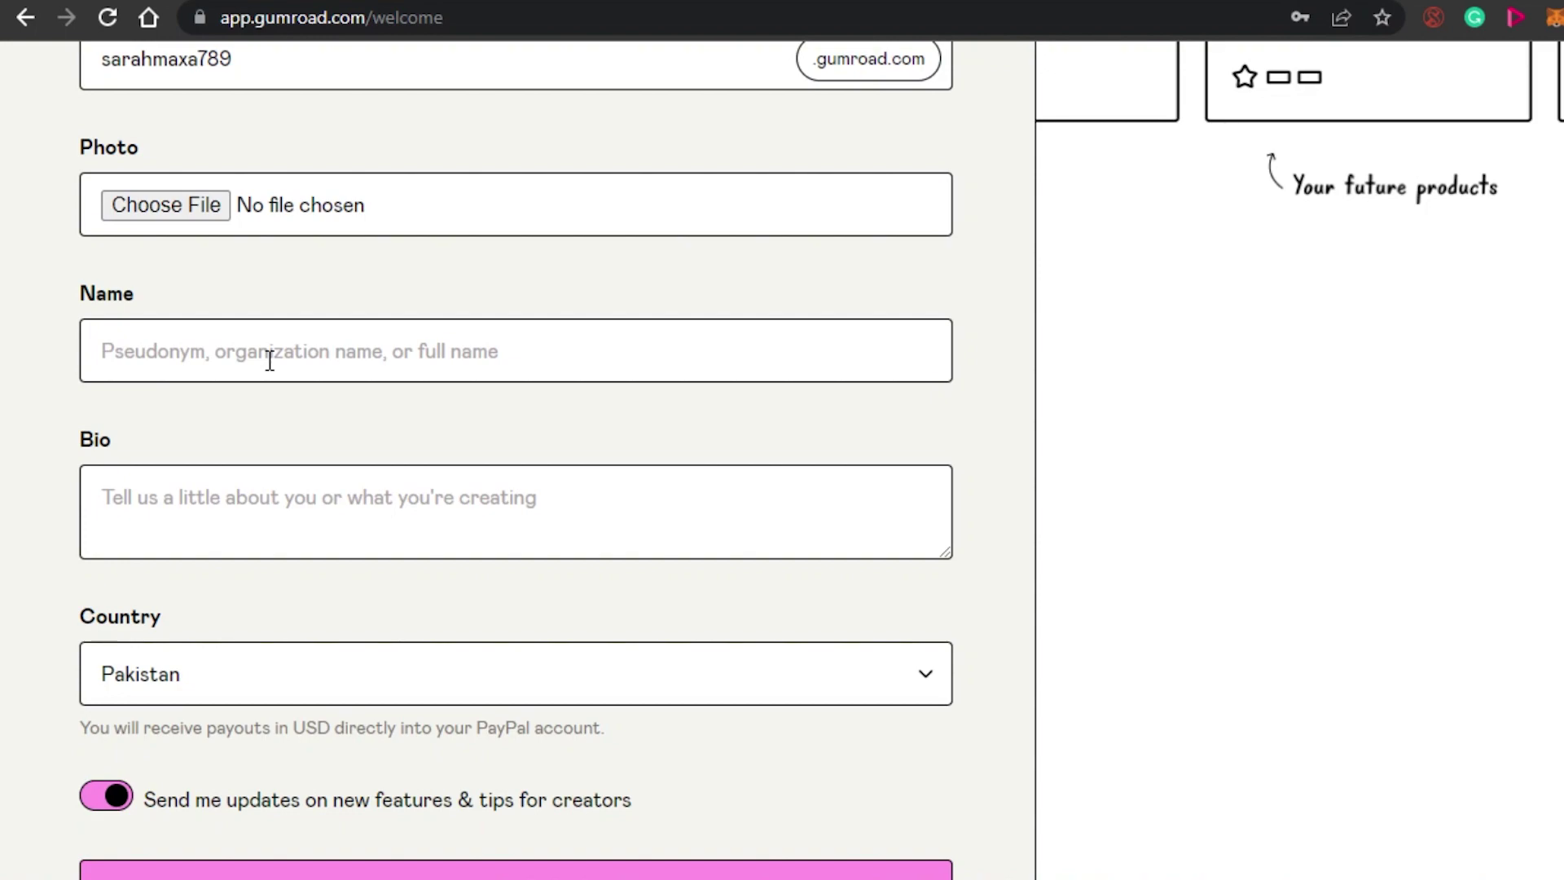
scroll(270, 361, down, 3)
click(280, 159)
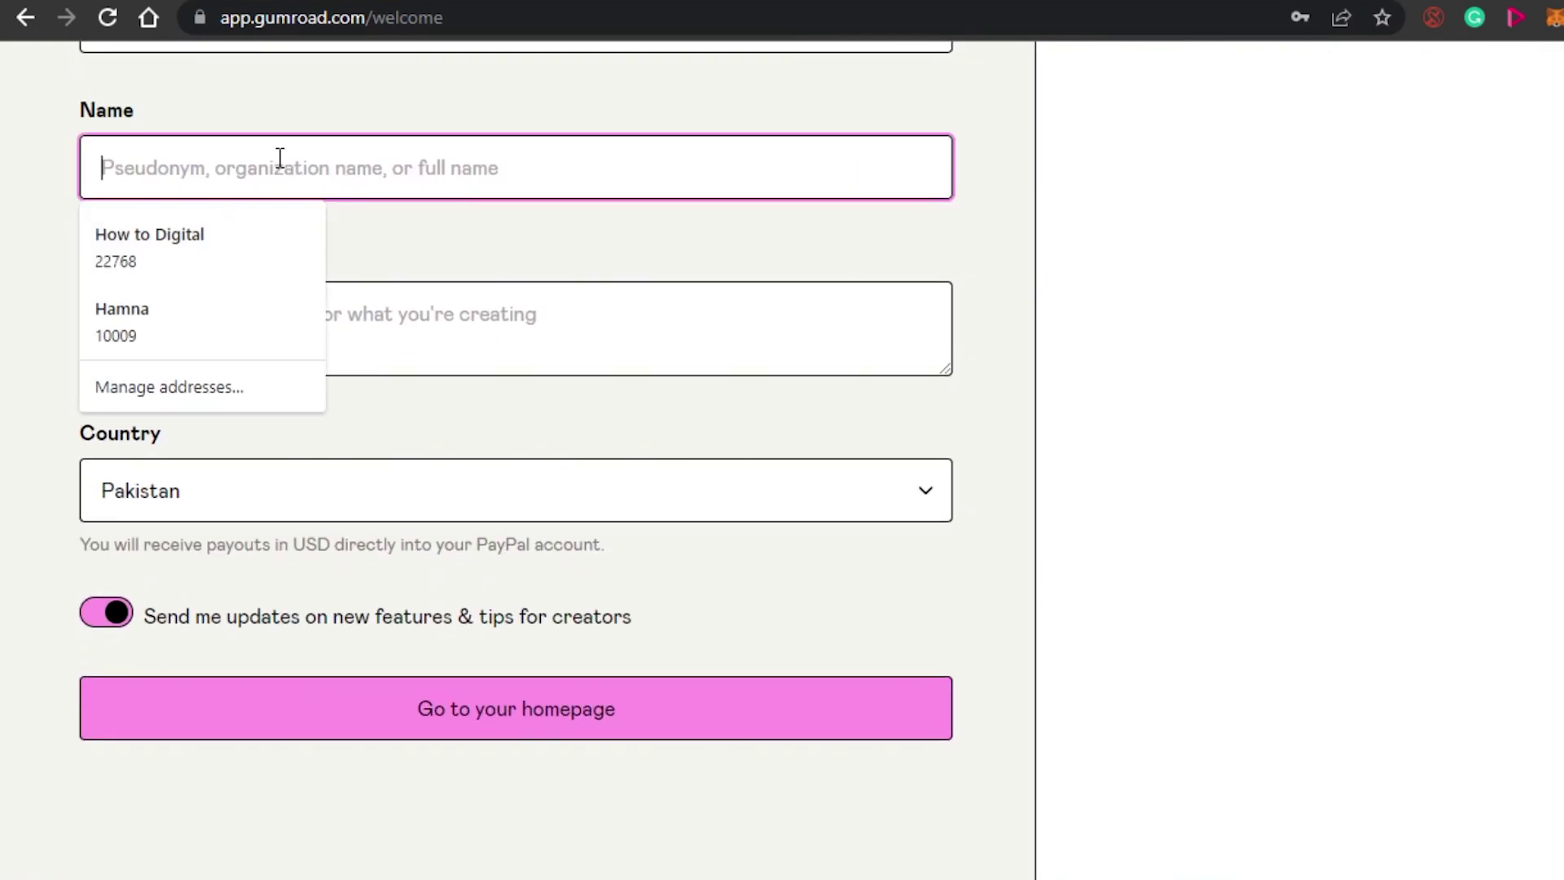
text(Sarah Max)
key(Return)
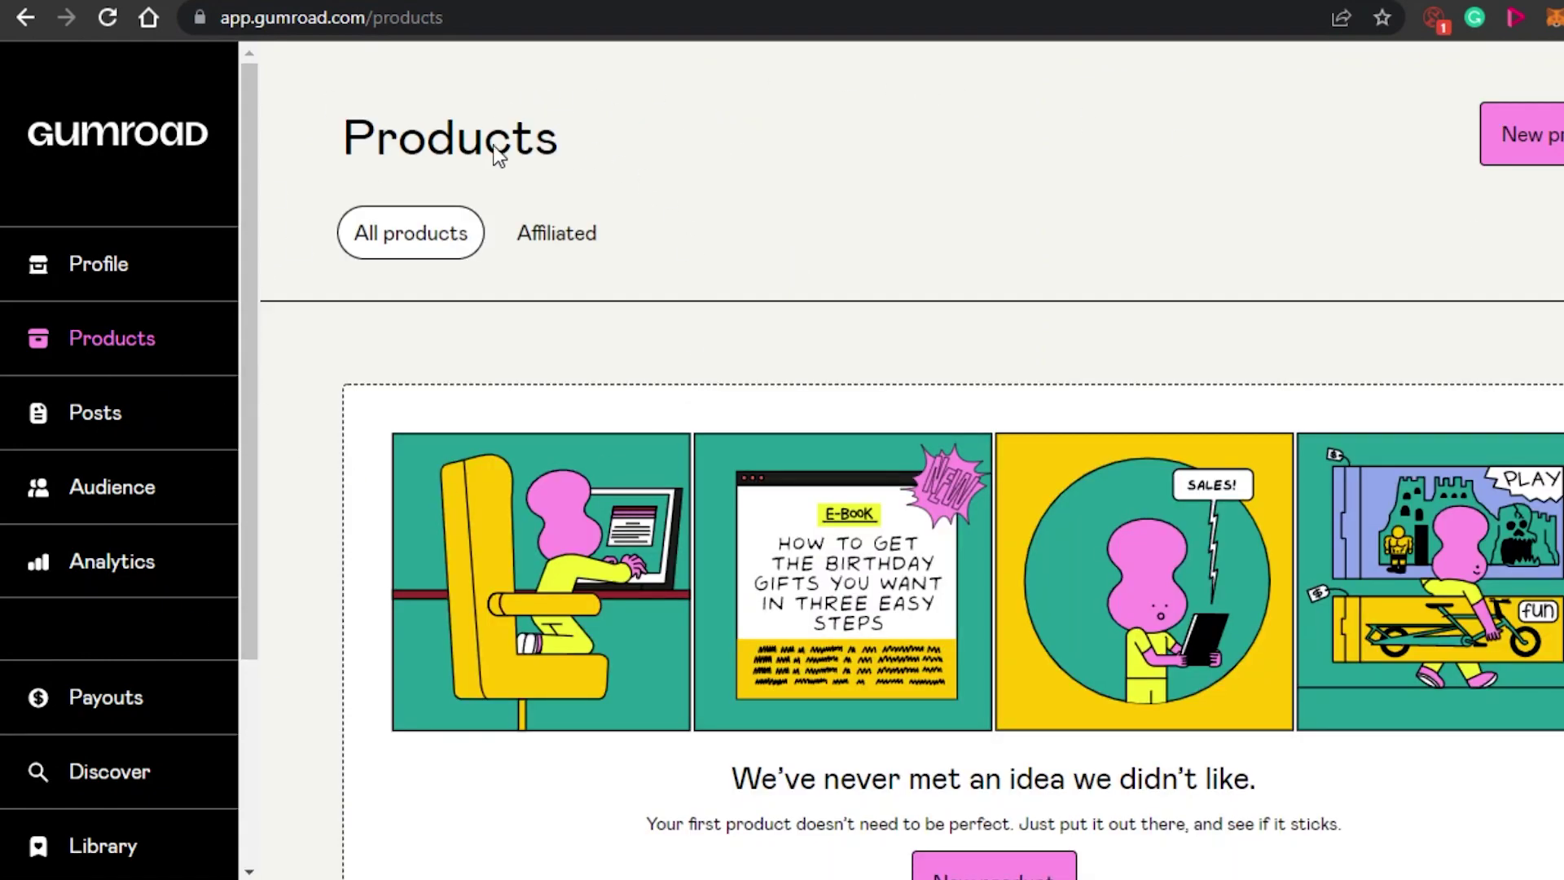
drag(249, 210, 245, 326)
scroll(225, 254, up, 2)
scroll(912, 485, down, 2)
scroll(911, 485, up, 2)
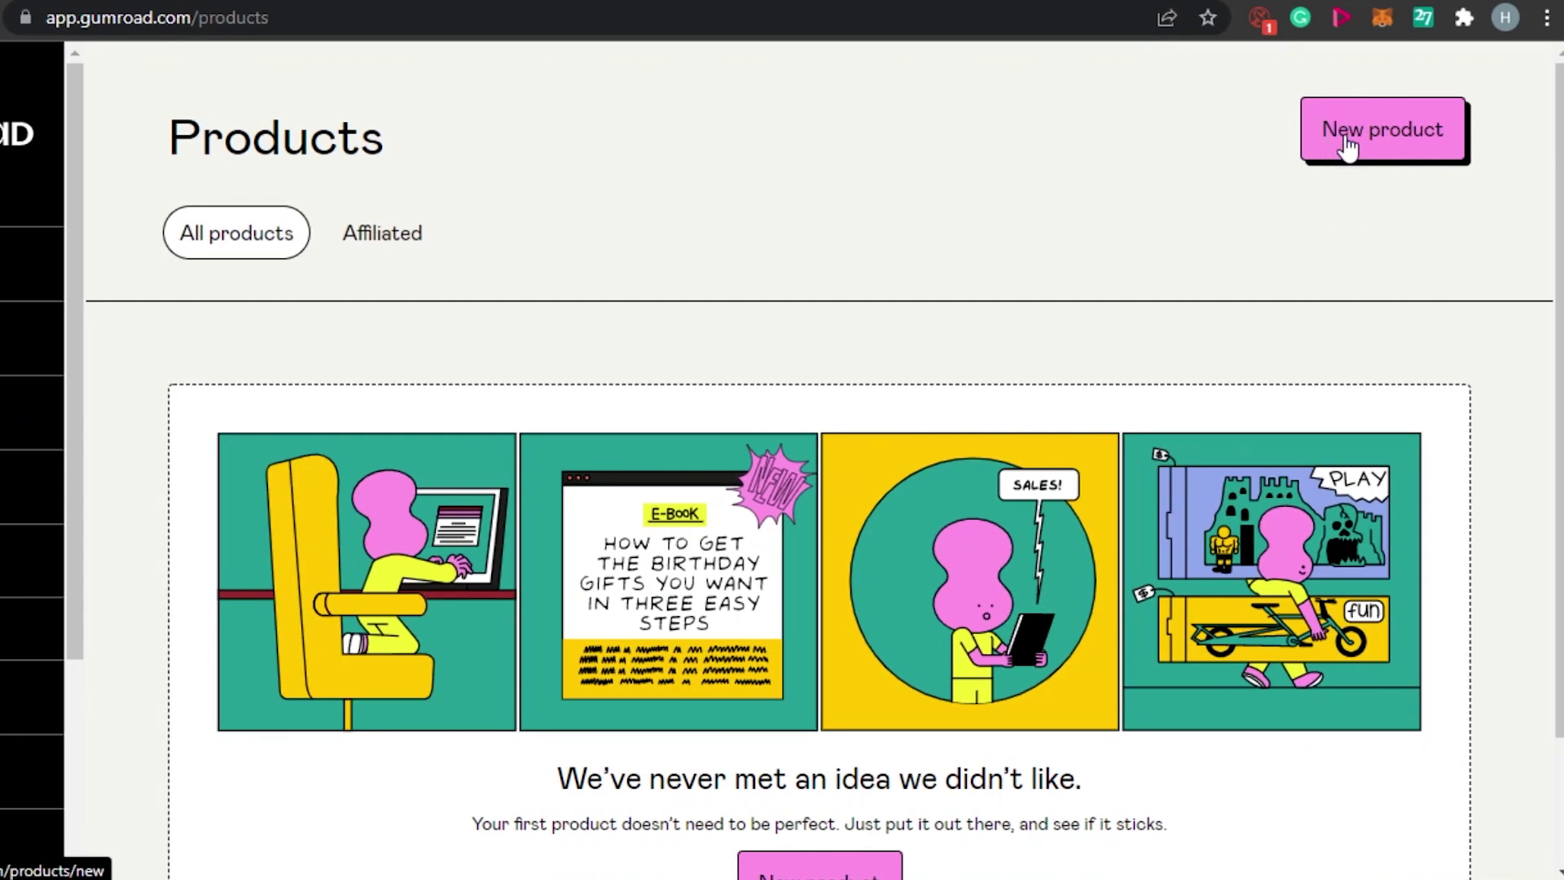
Start a new product named 'Printable Wall Art'.
click(1350, 147)
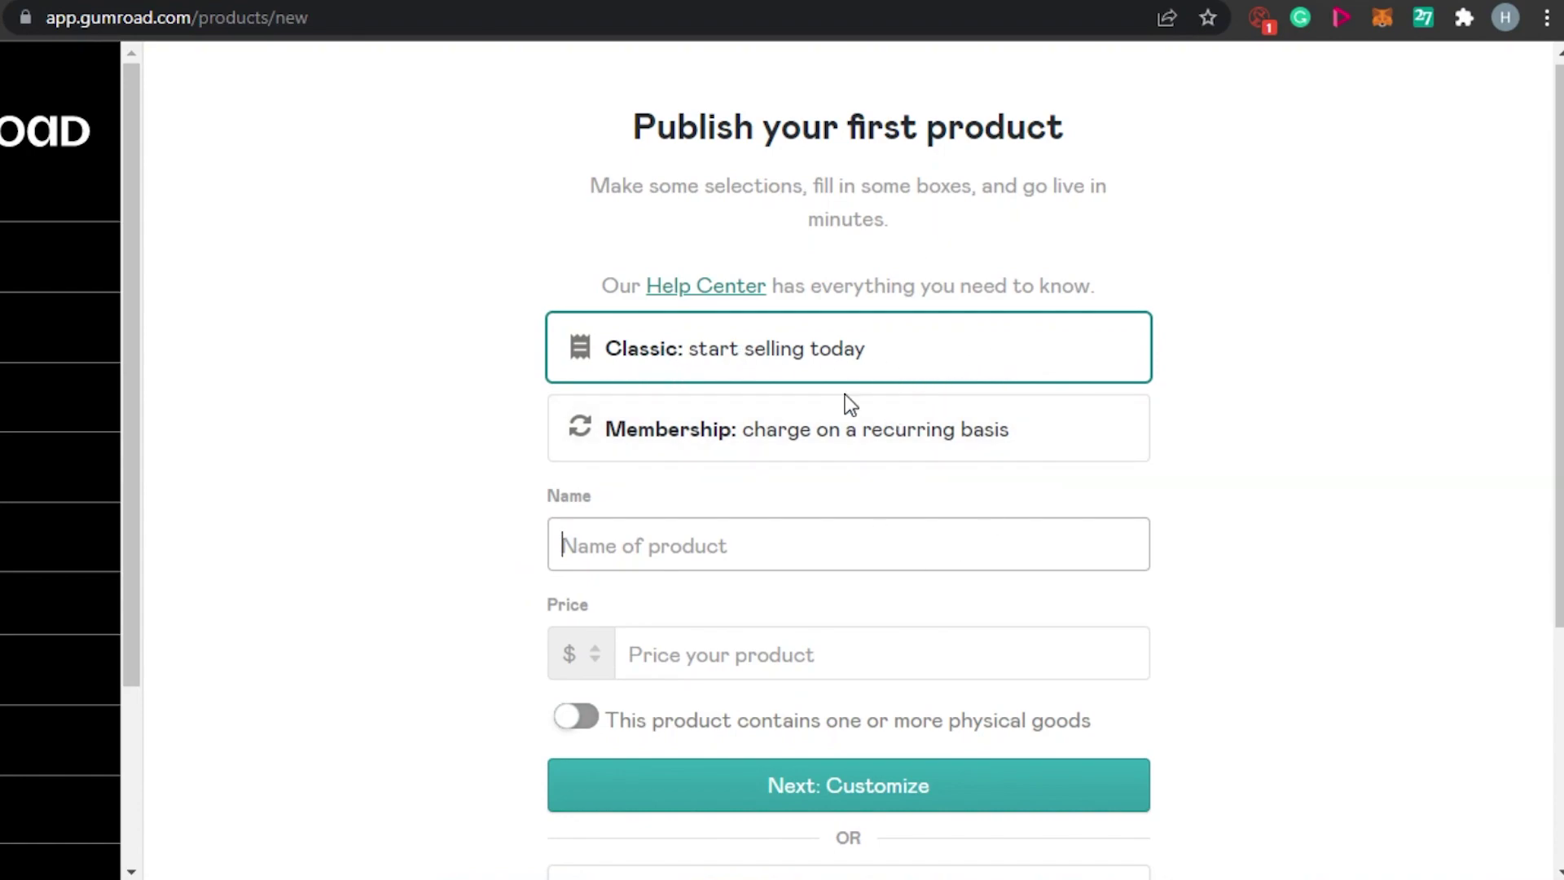
scroll(1488, 375, down, 3)
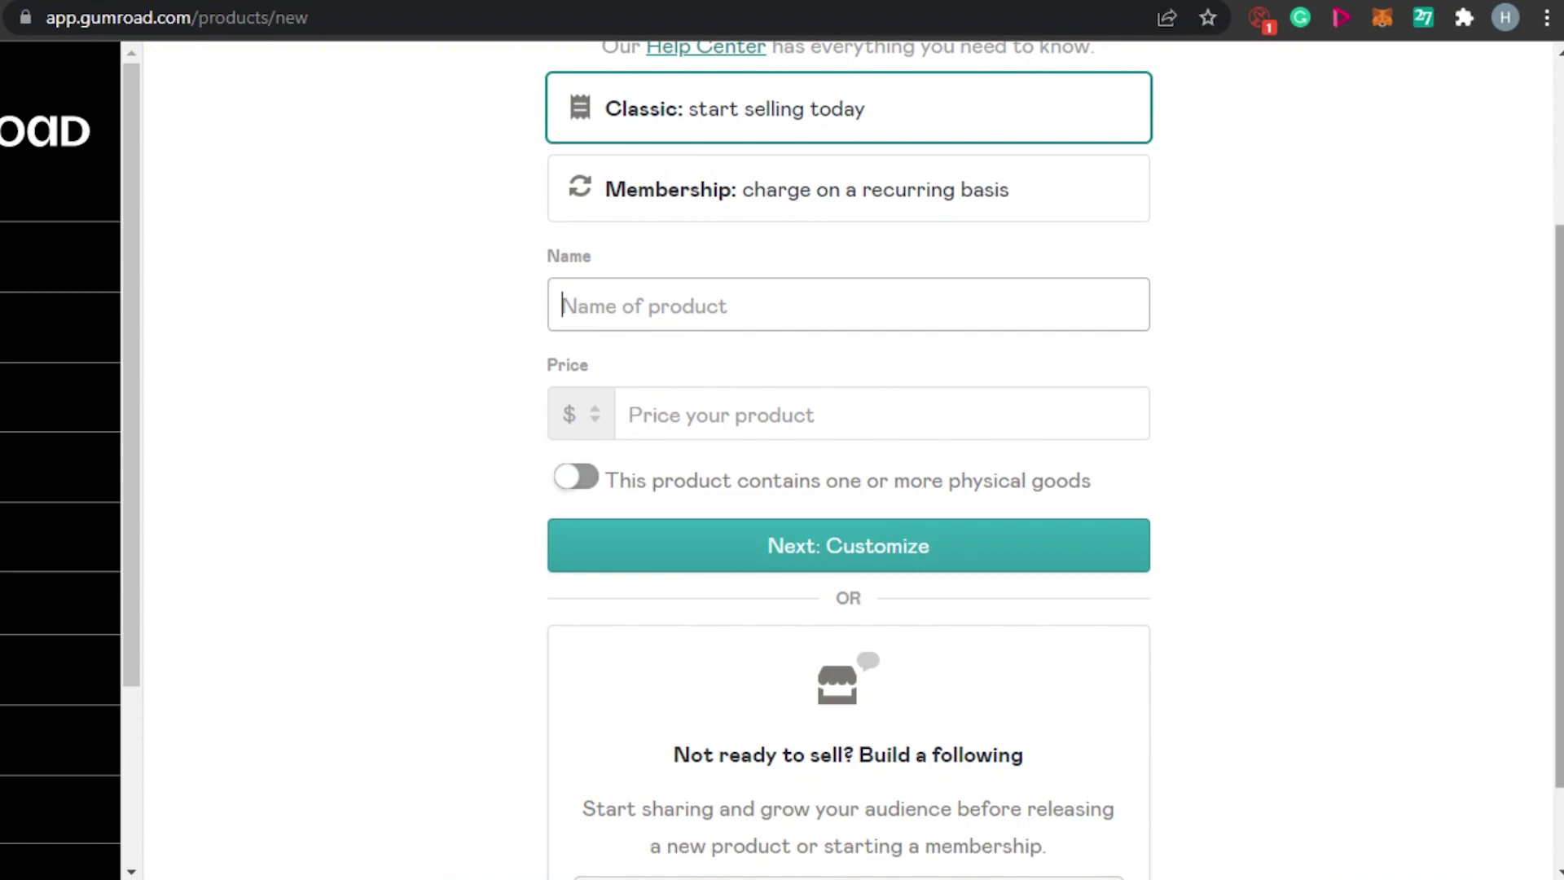
scroll(1559, 456, up, 3)
scroll(1559, 456, down, 2)
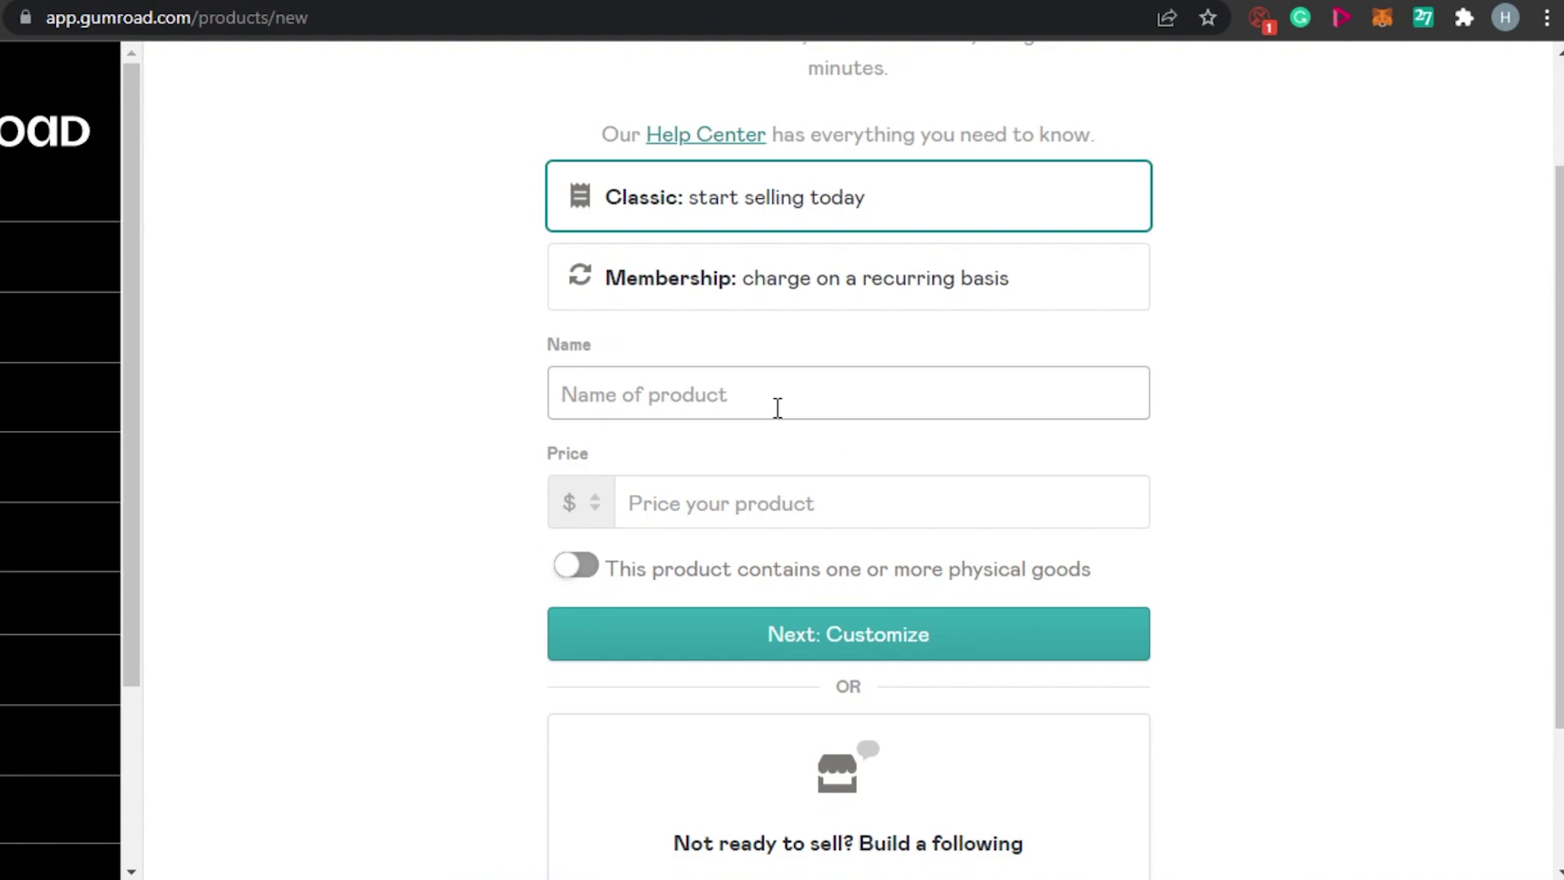
text(Print)
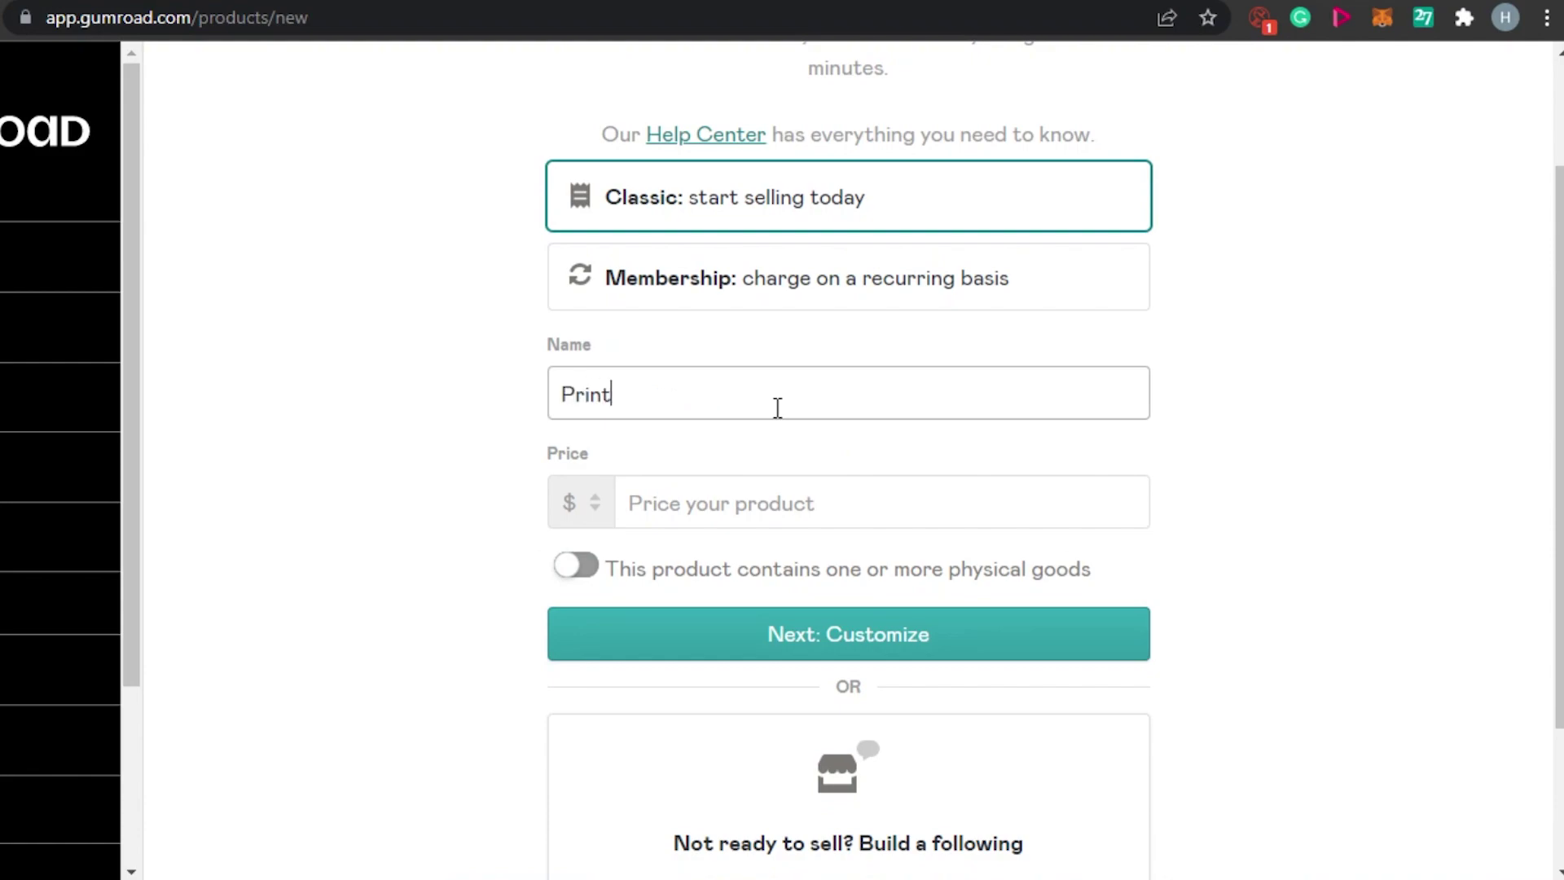
text(able Wall Art)
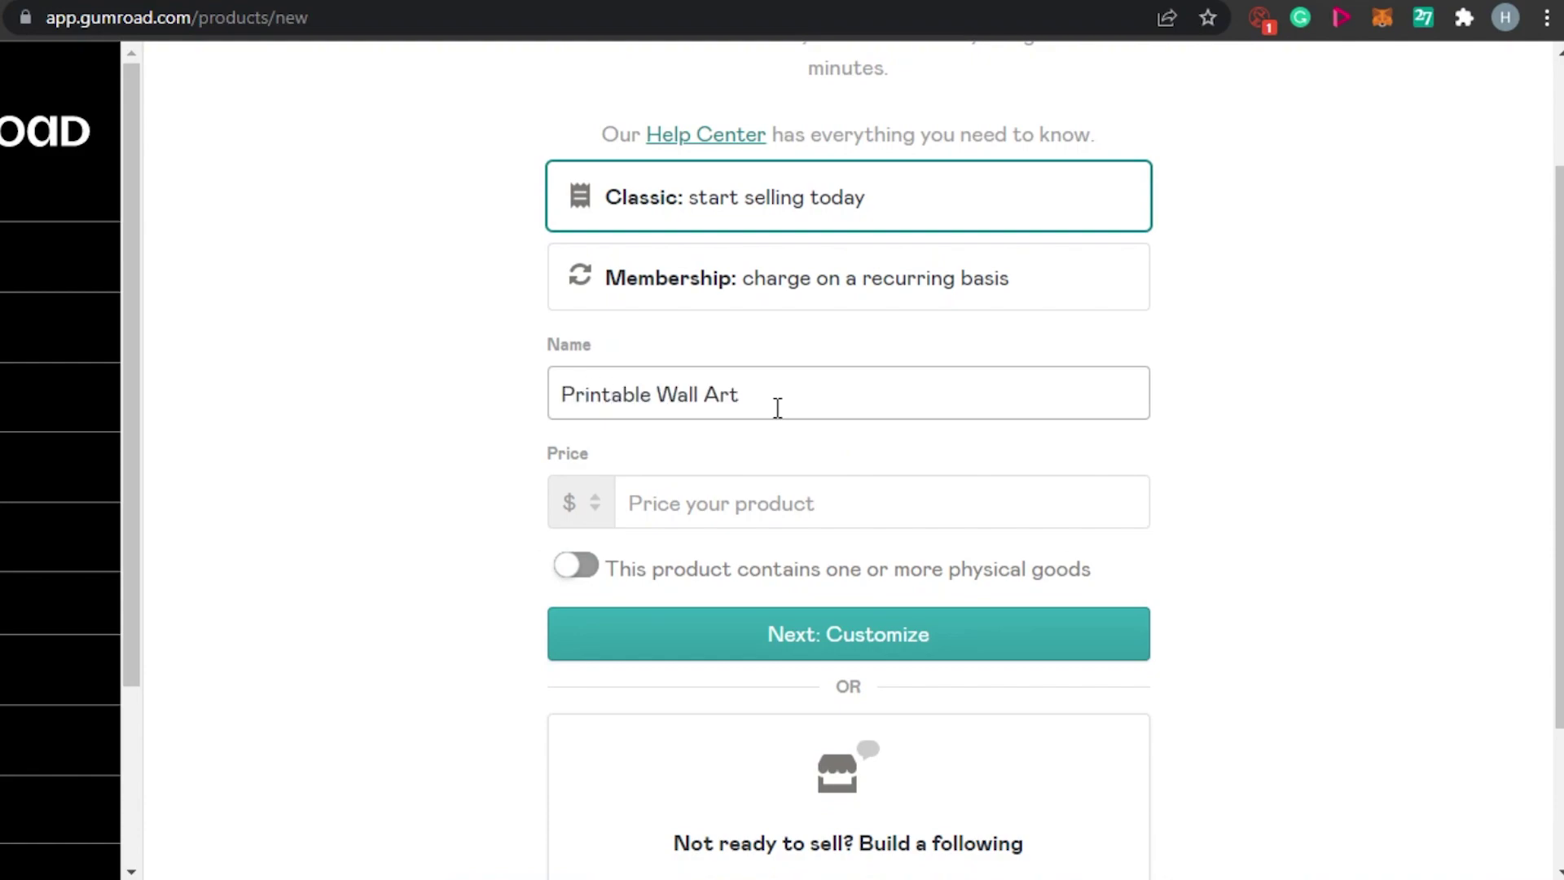
Set the product price to 23 and continue to customizing it.
click(736, 514)
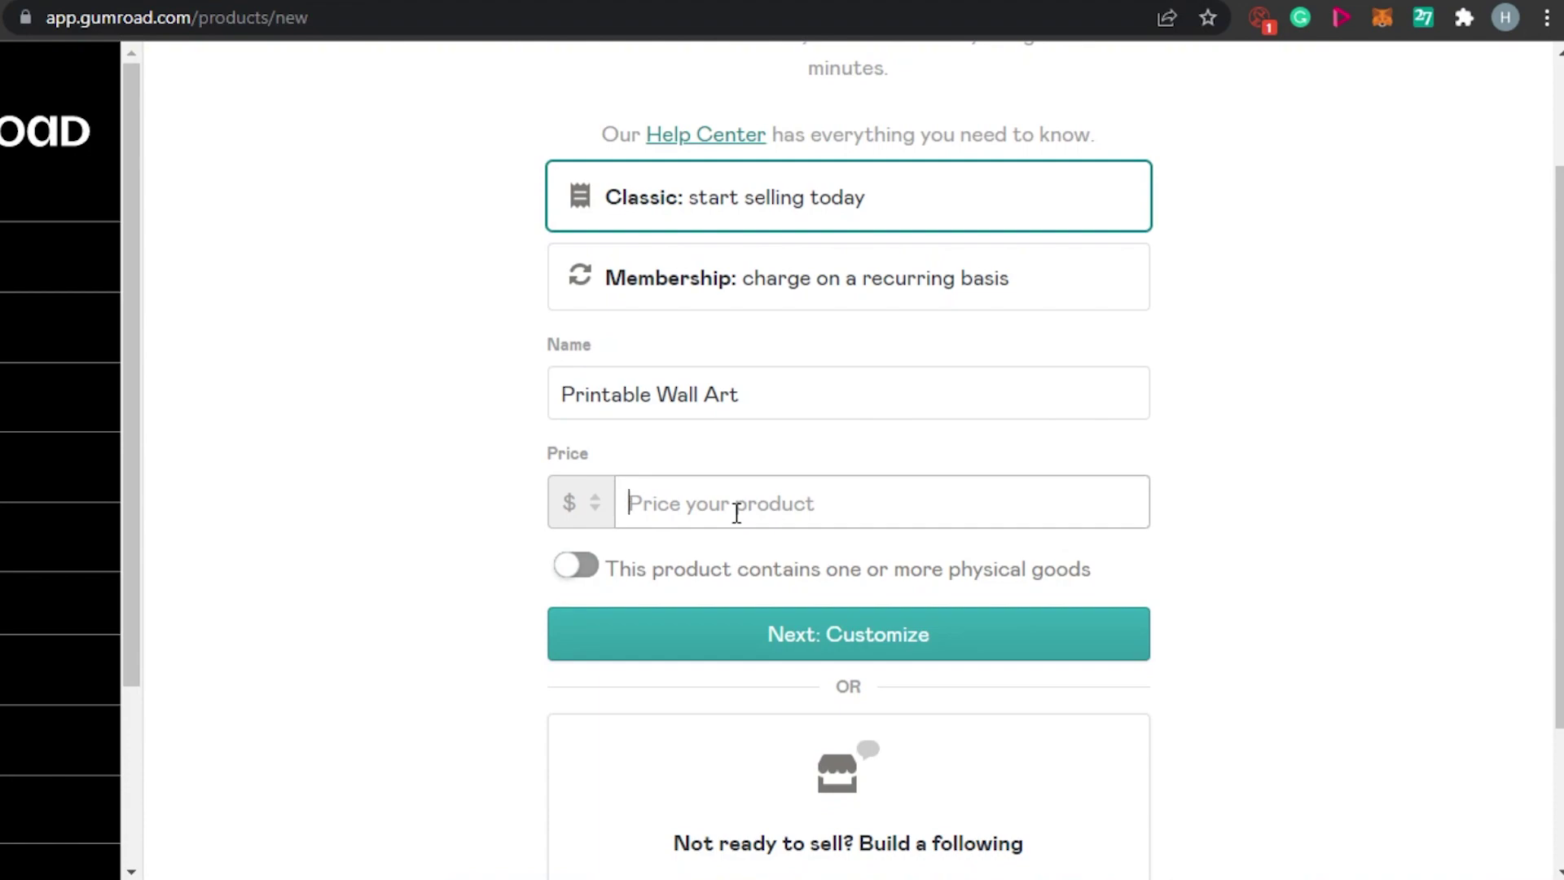
text(23)
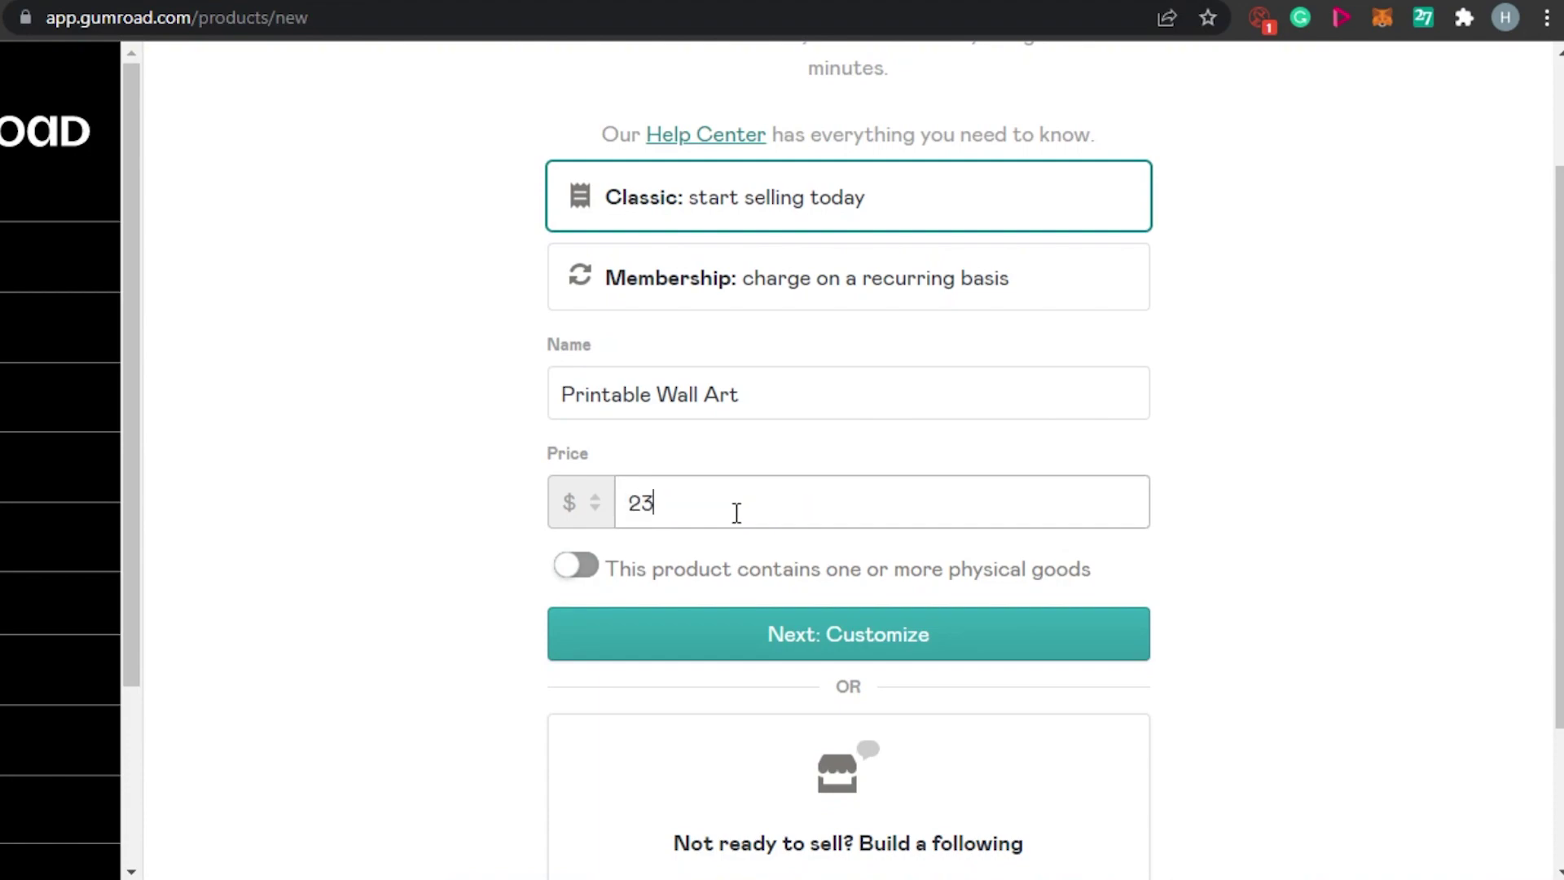
text($)
click(821, 599)
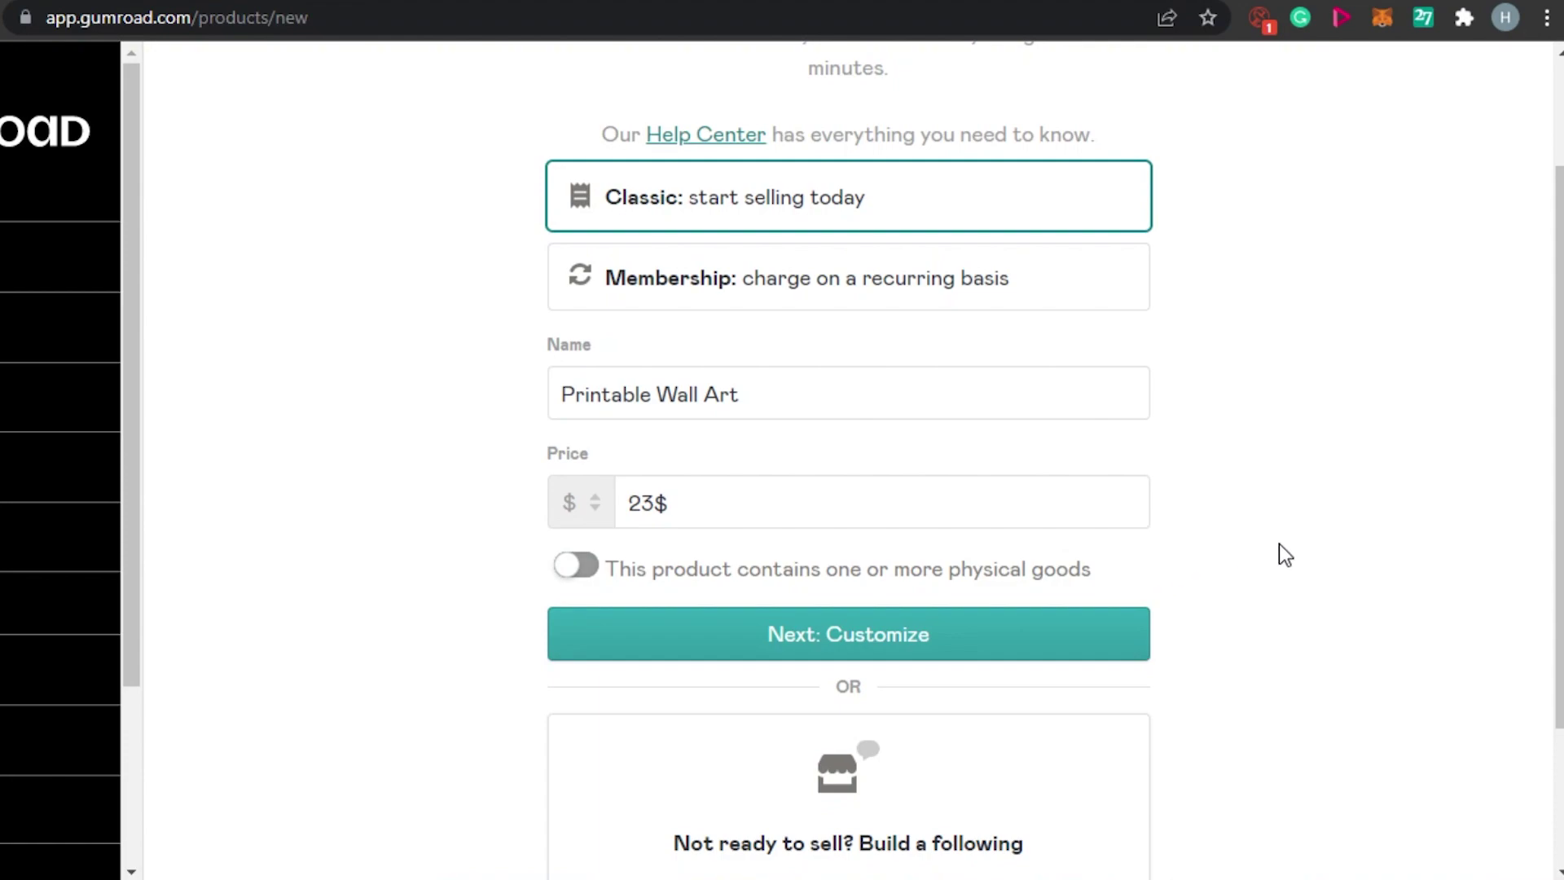
scroll(1559, 448, down, 2)
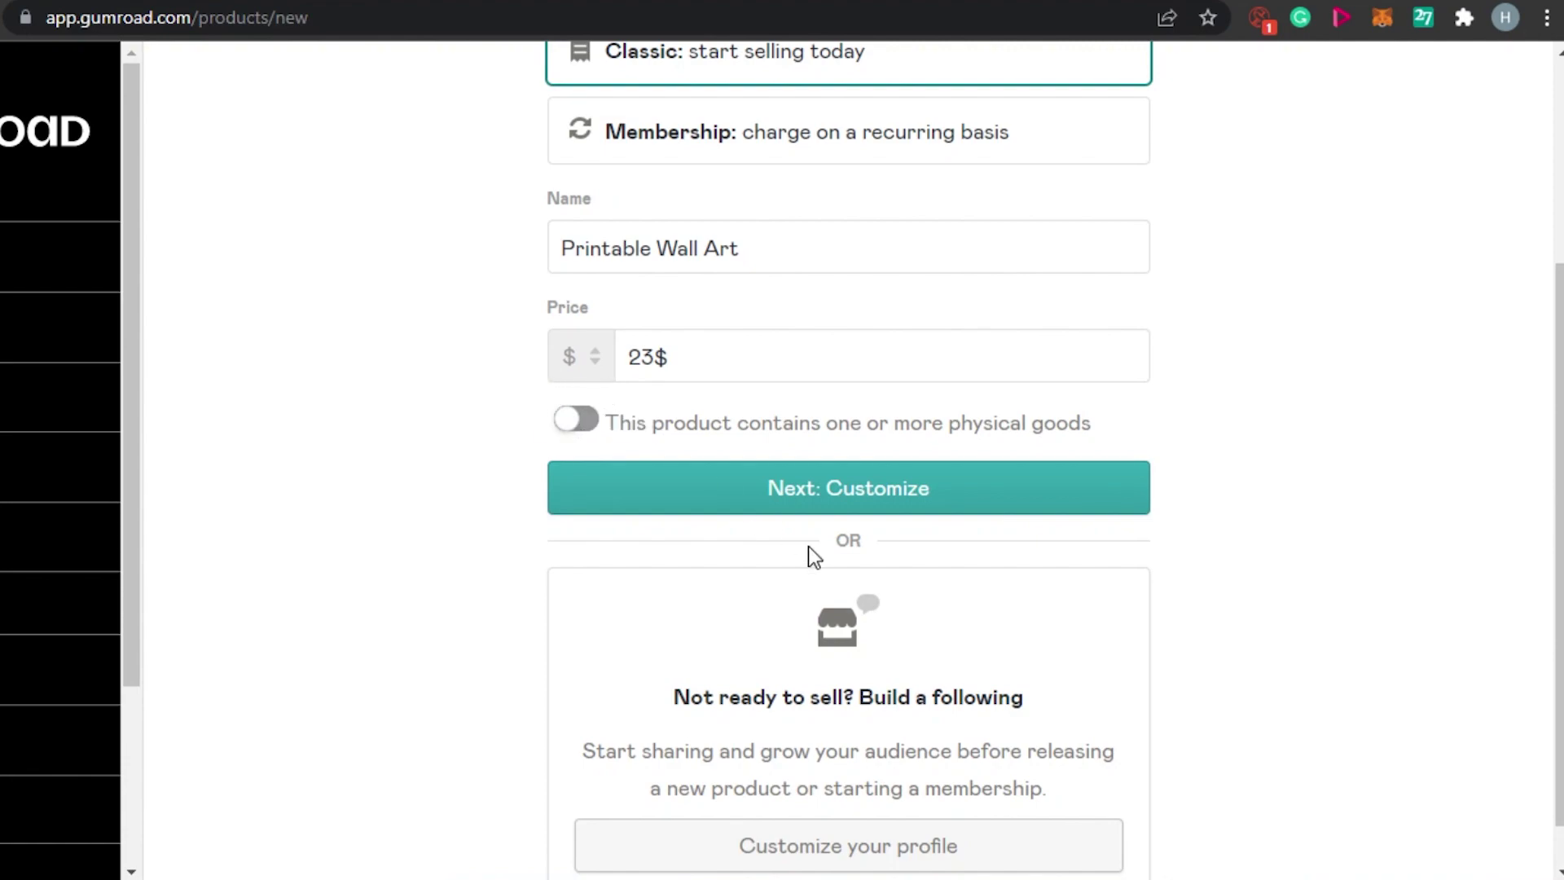
click(822, 489)
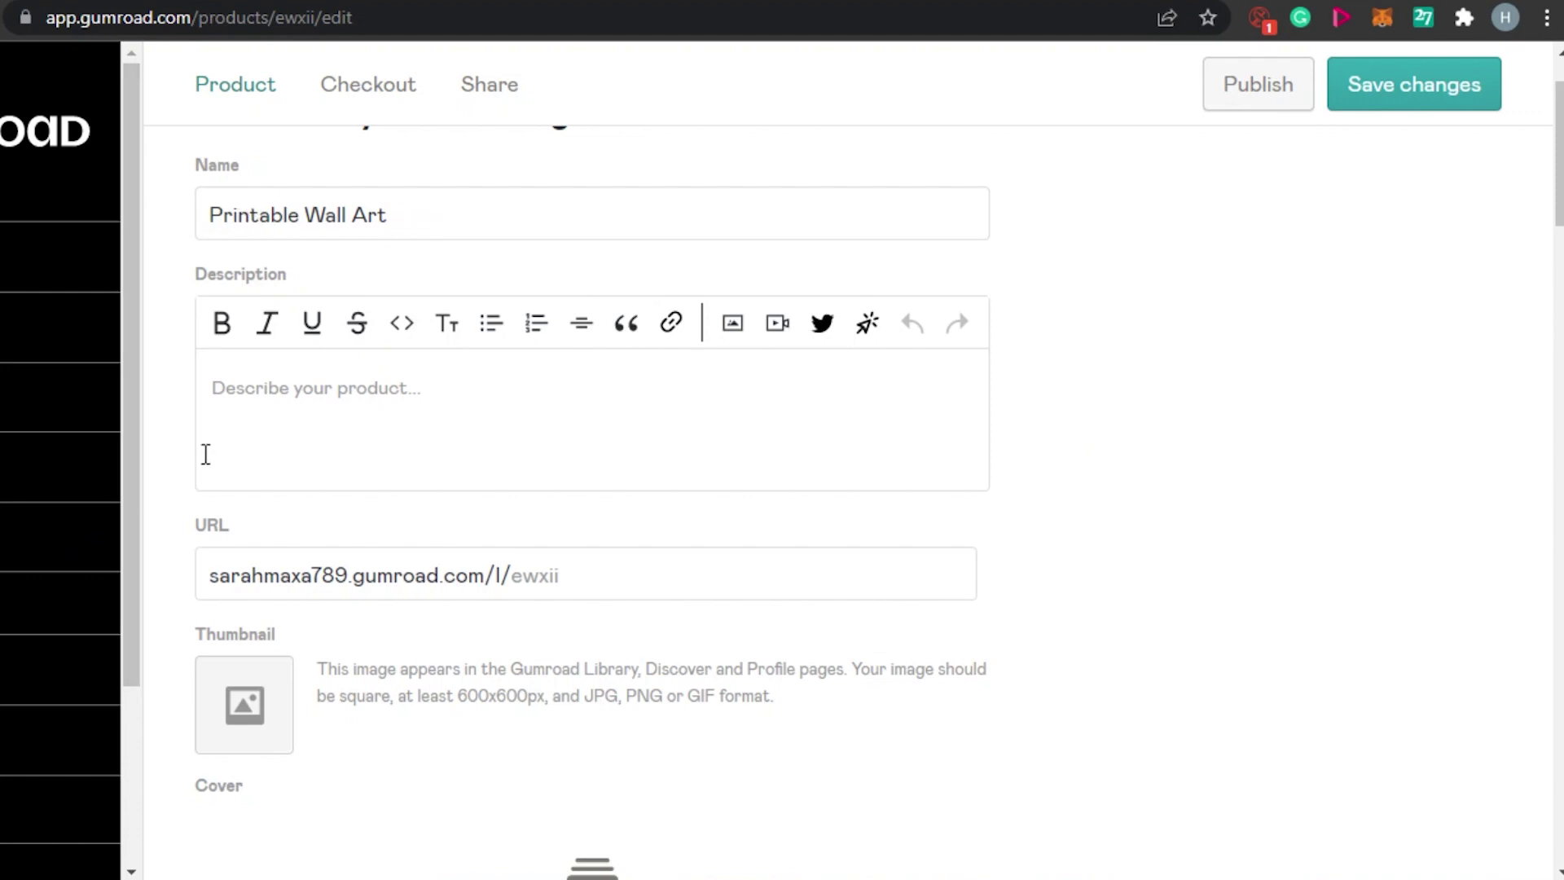
Type 'description...' as the product's description.
click(264, 417)
text(description....)
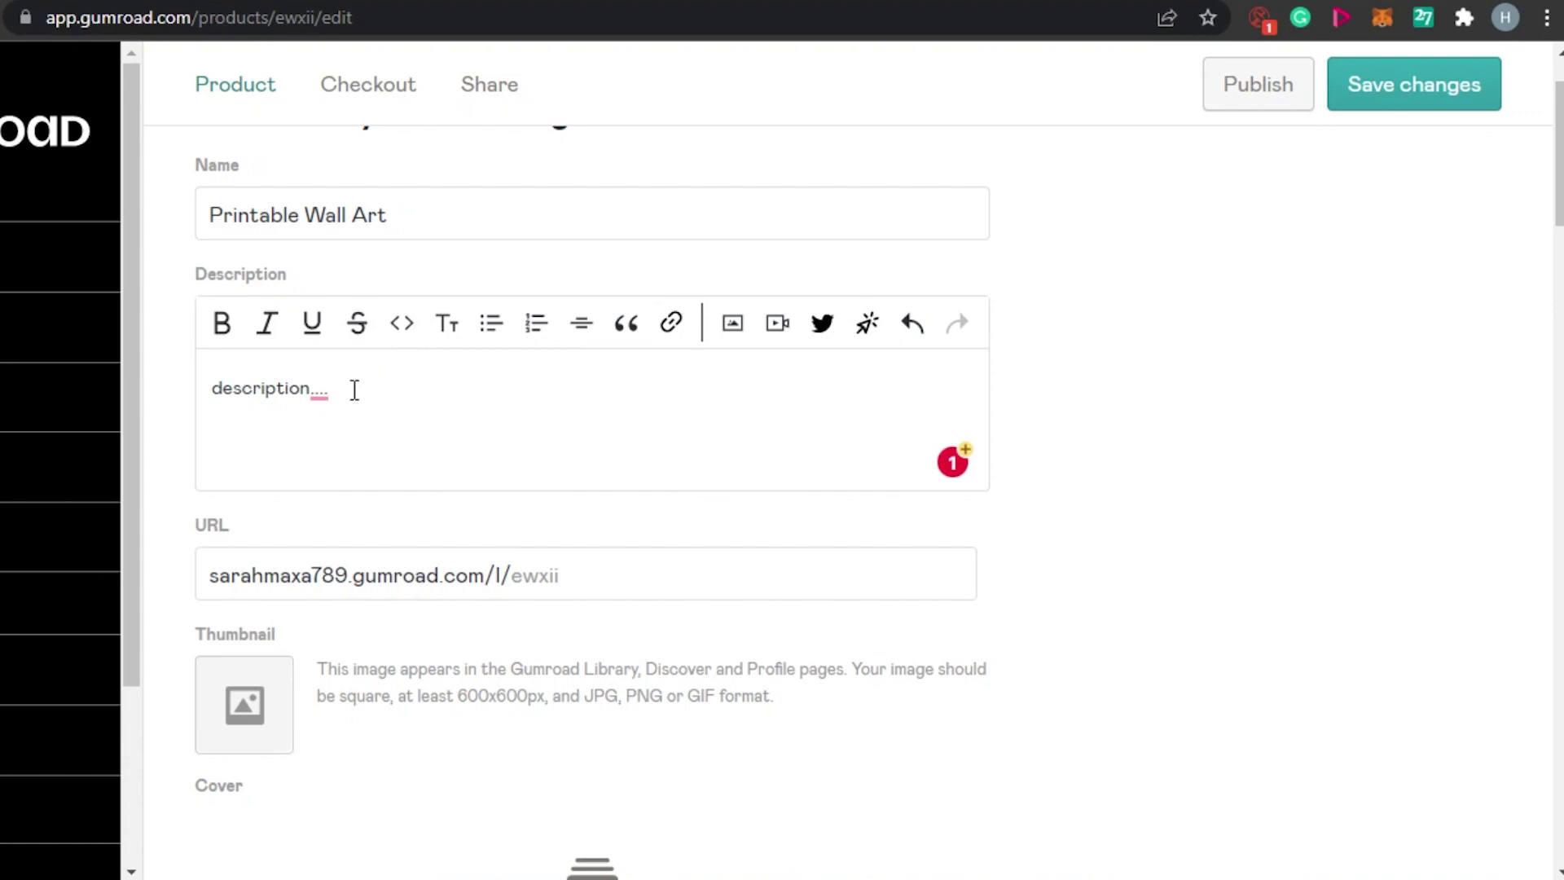
click(325, 388)
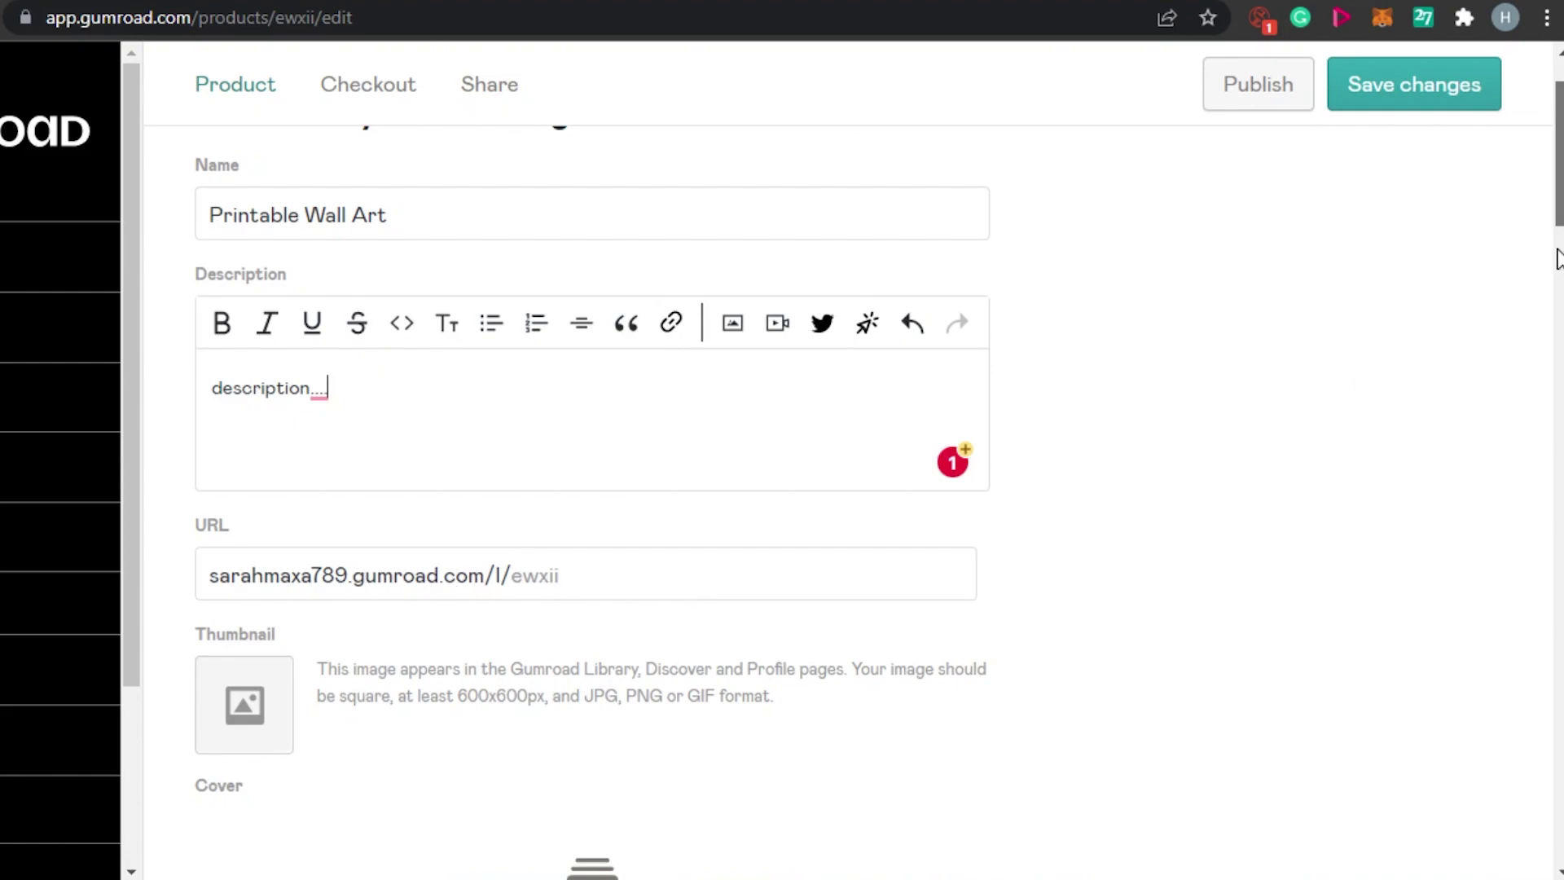
scroll(1557, 259, down, 5)
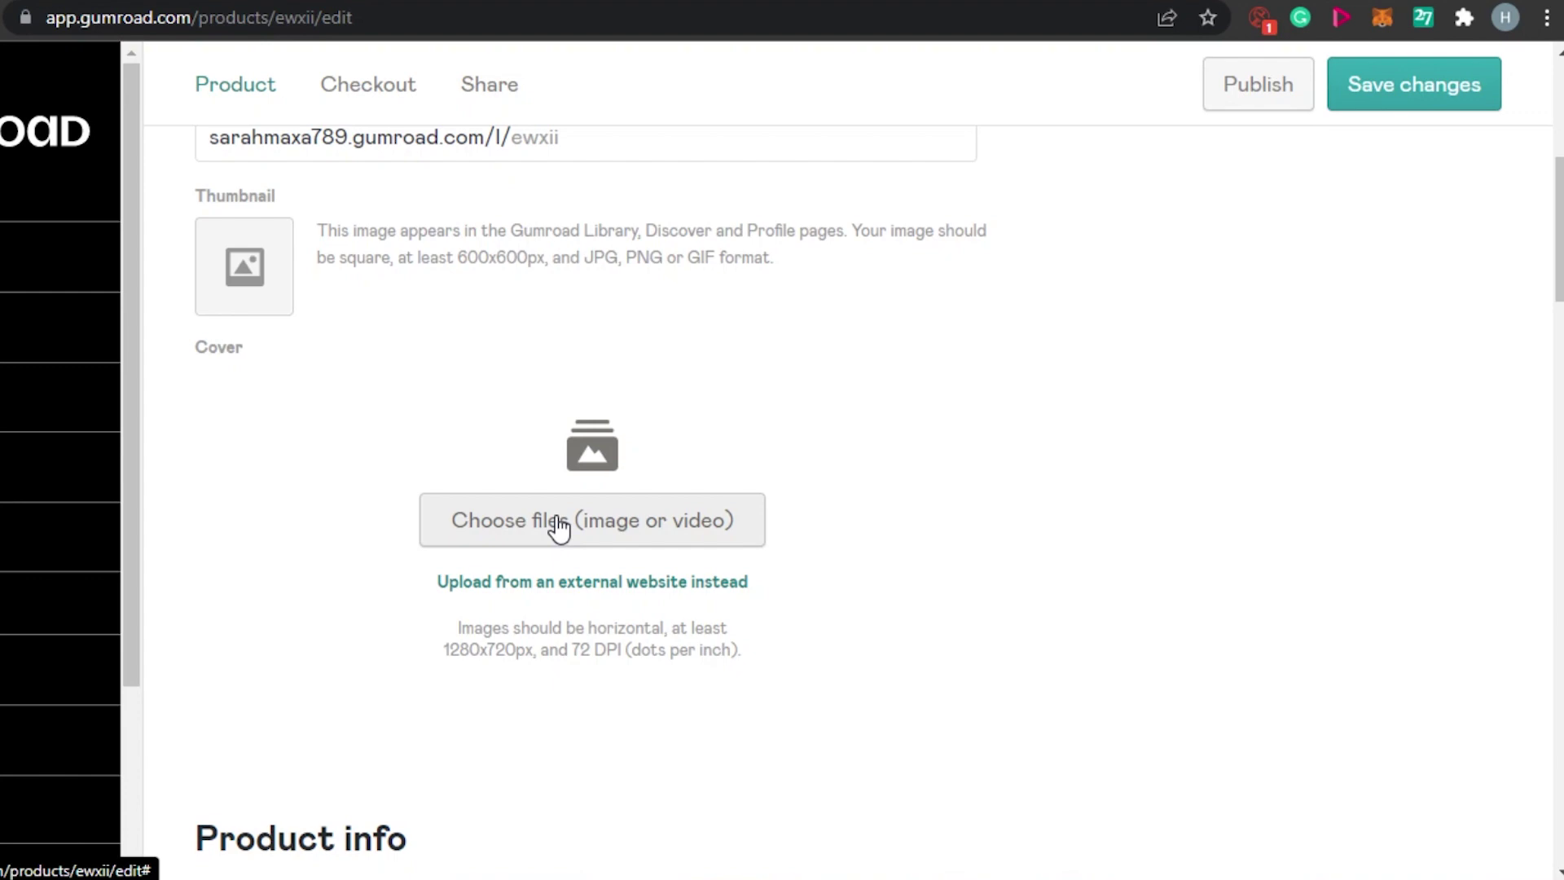
click(559, 527)
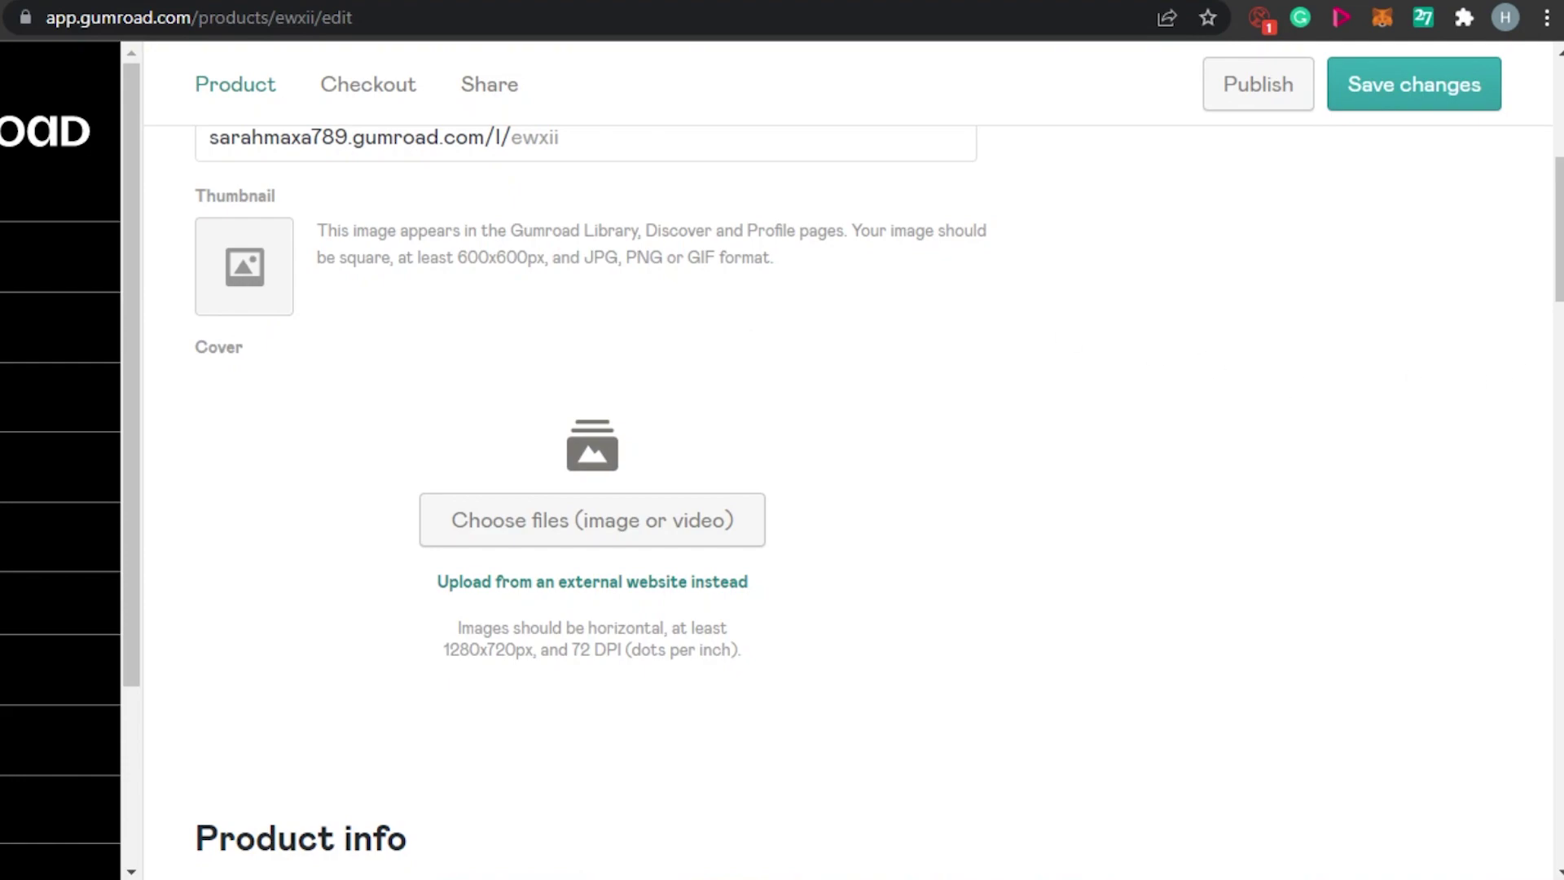
scroll(1264, 388, down, 4)
scroll(1264, 388, down, 6)
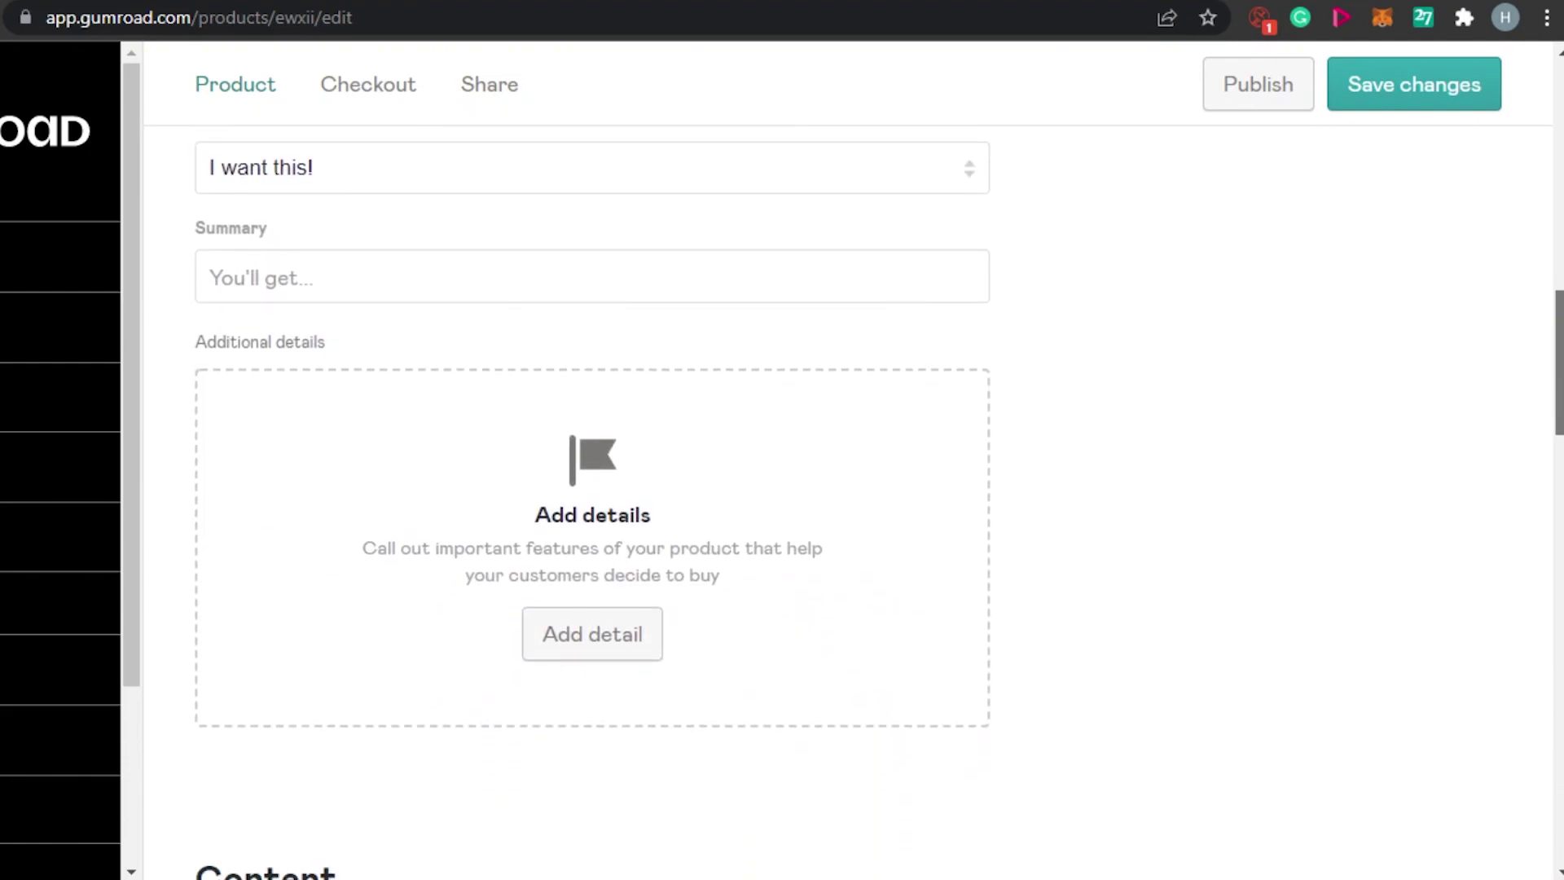
scroll(1264, 388, up, 2)
scroll(1560, 599, down, 15)
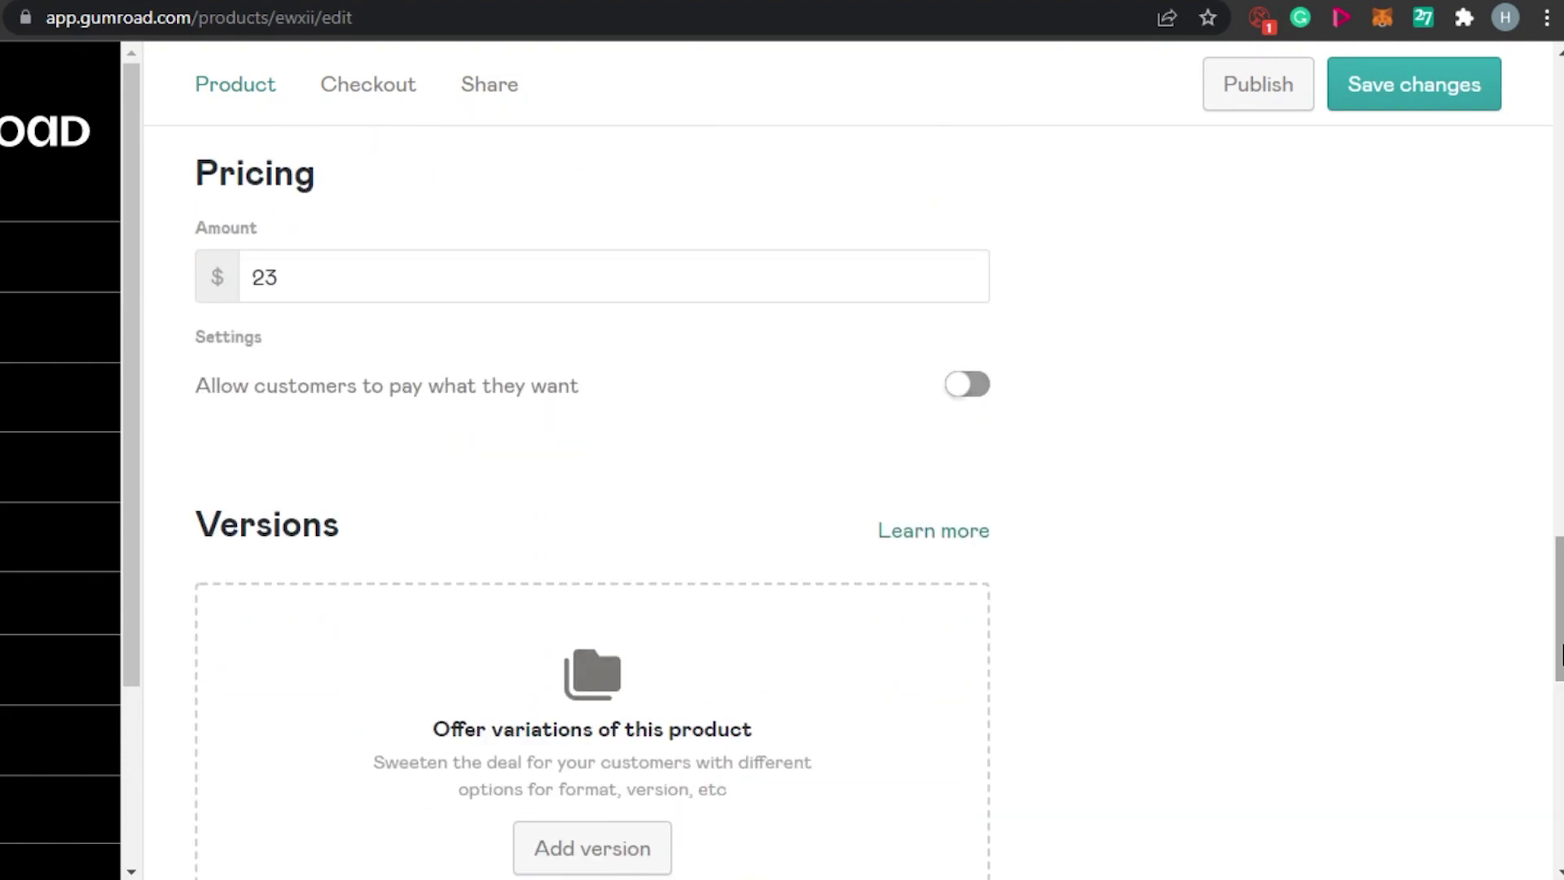
scroll(1561, 599, up, 20)
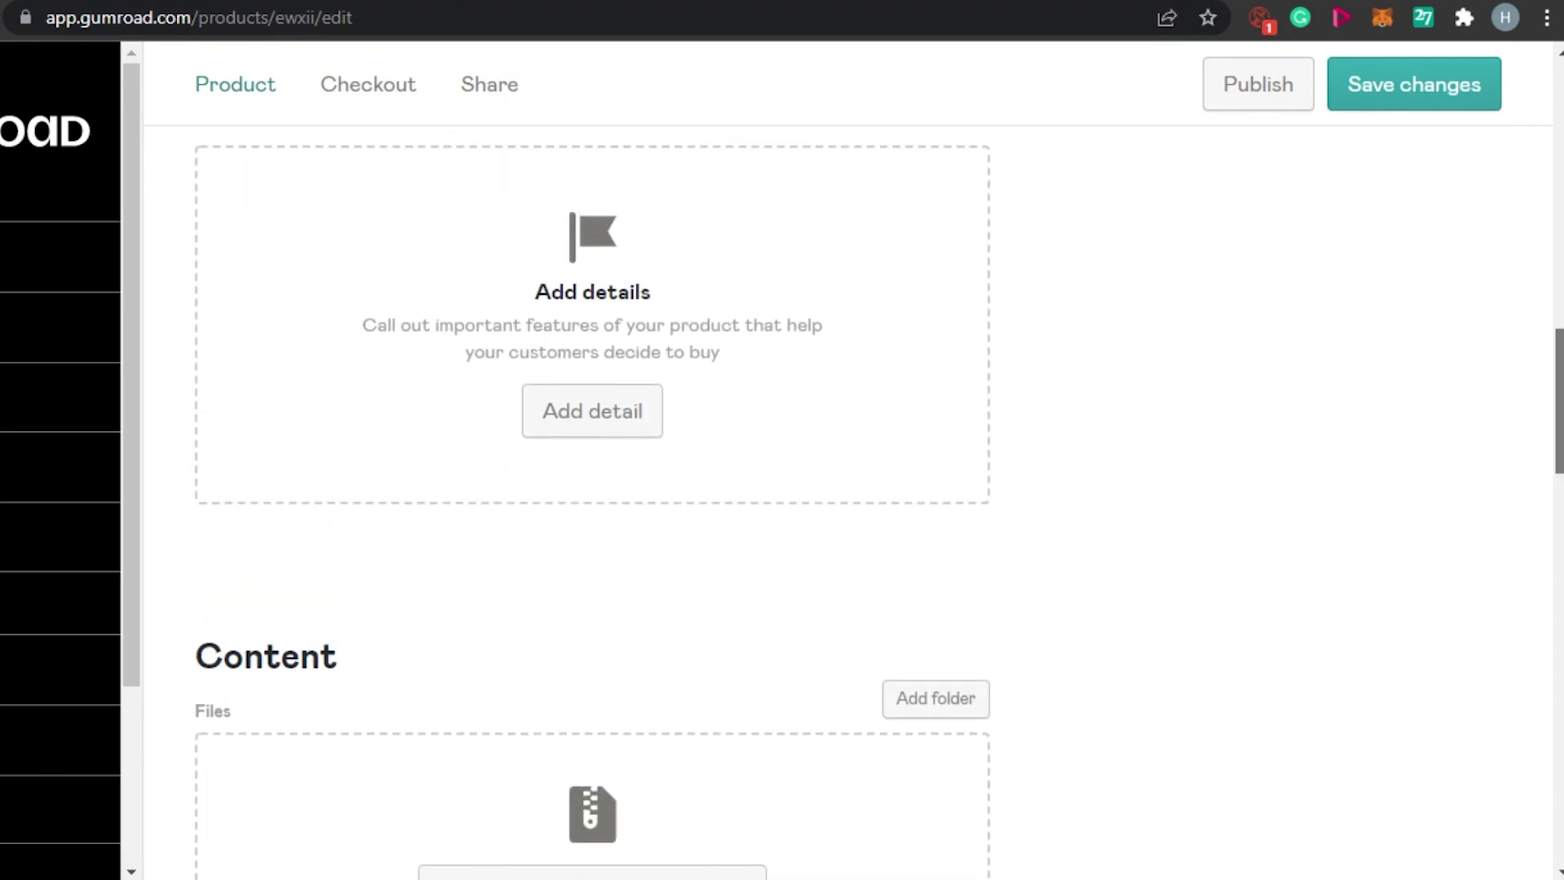
scroll(1560, 599, down, 2)
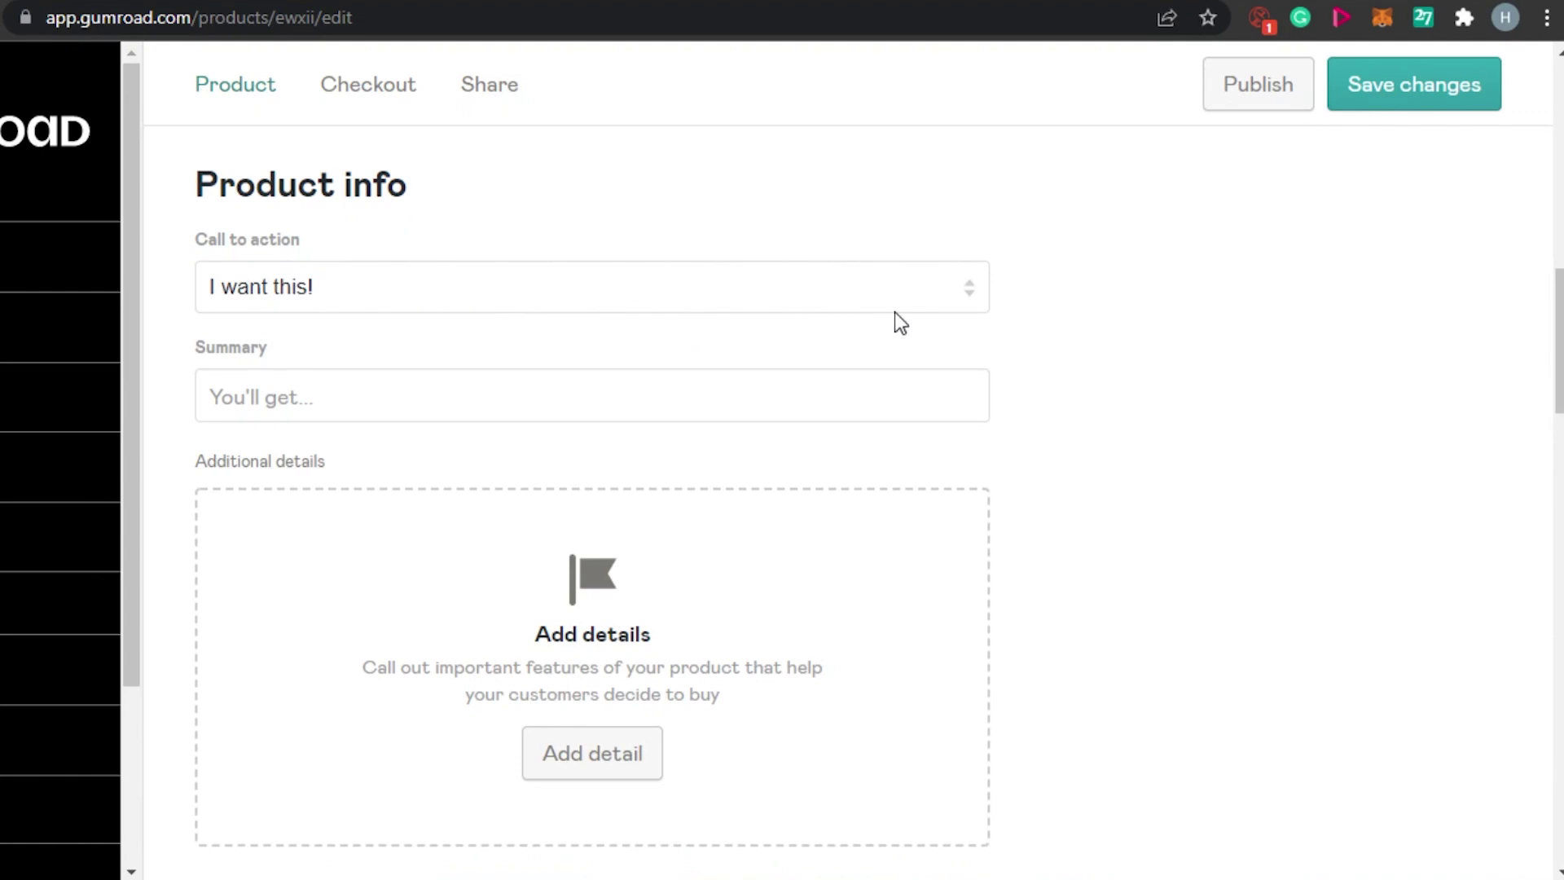
Choose 'Buy this' from the Call to action dropdown.
click(970, 303)
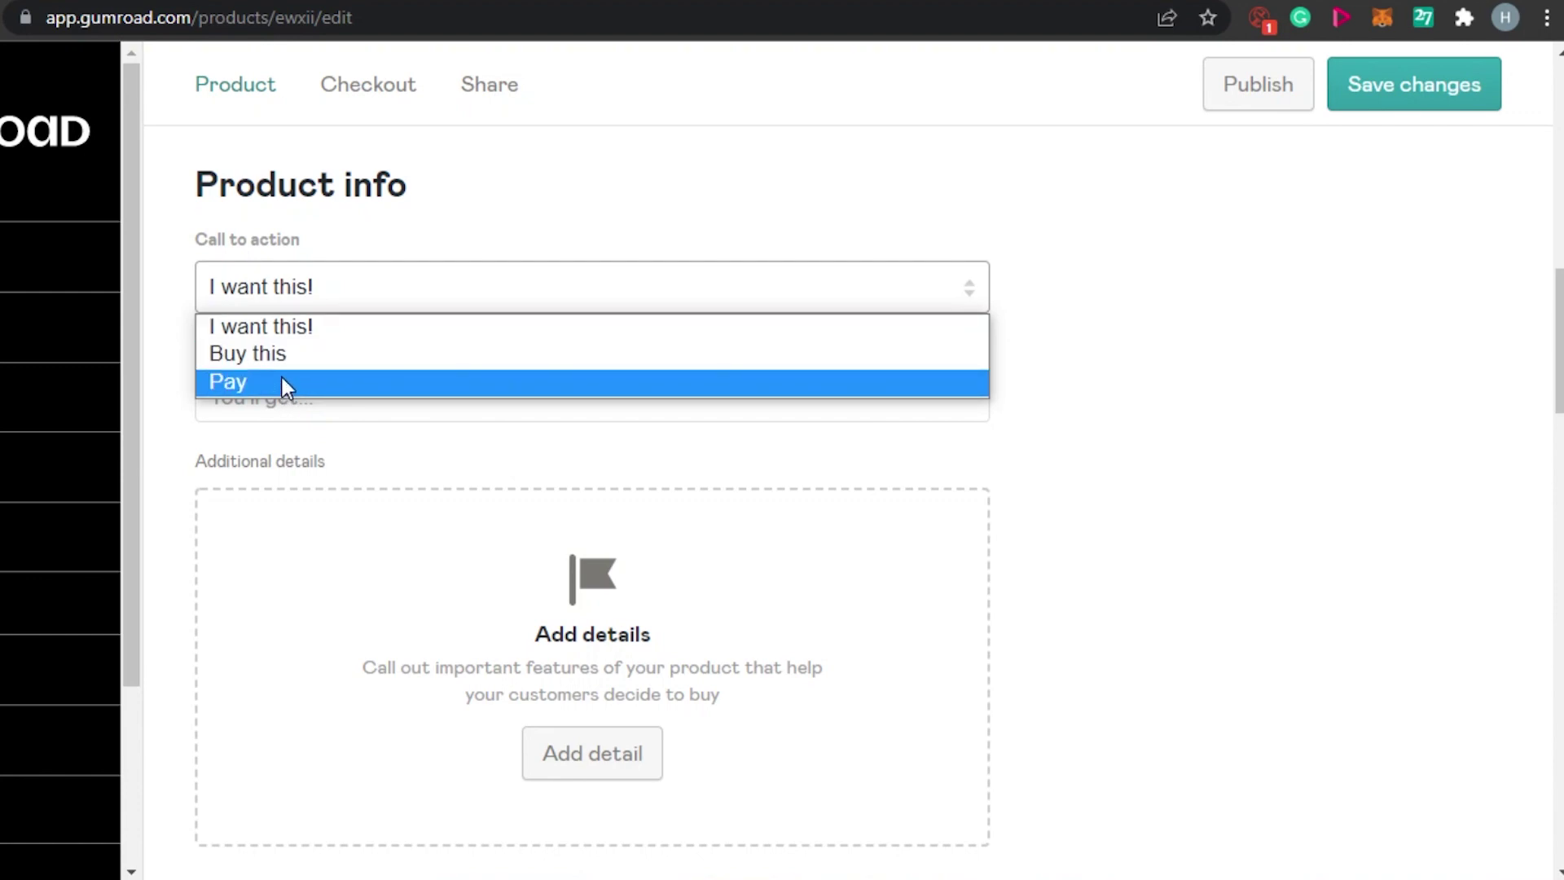
click(274, 359)
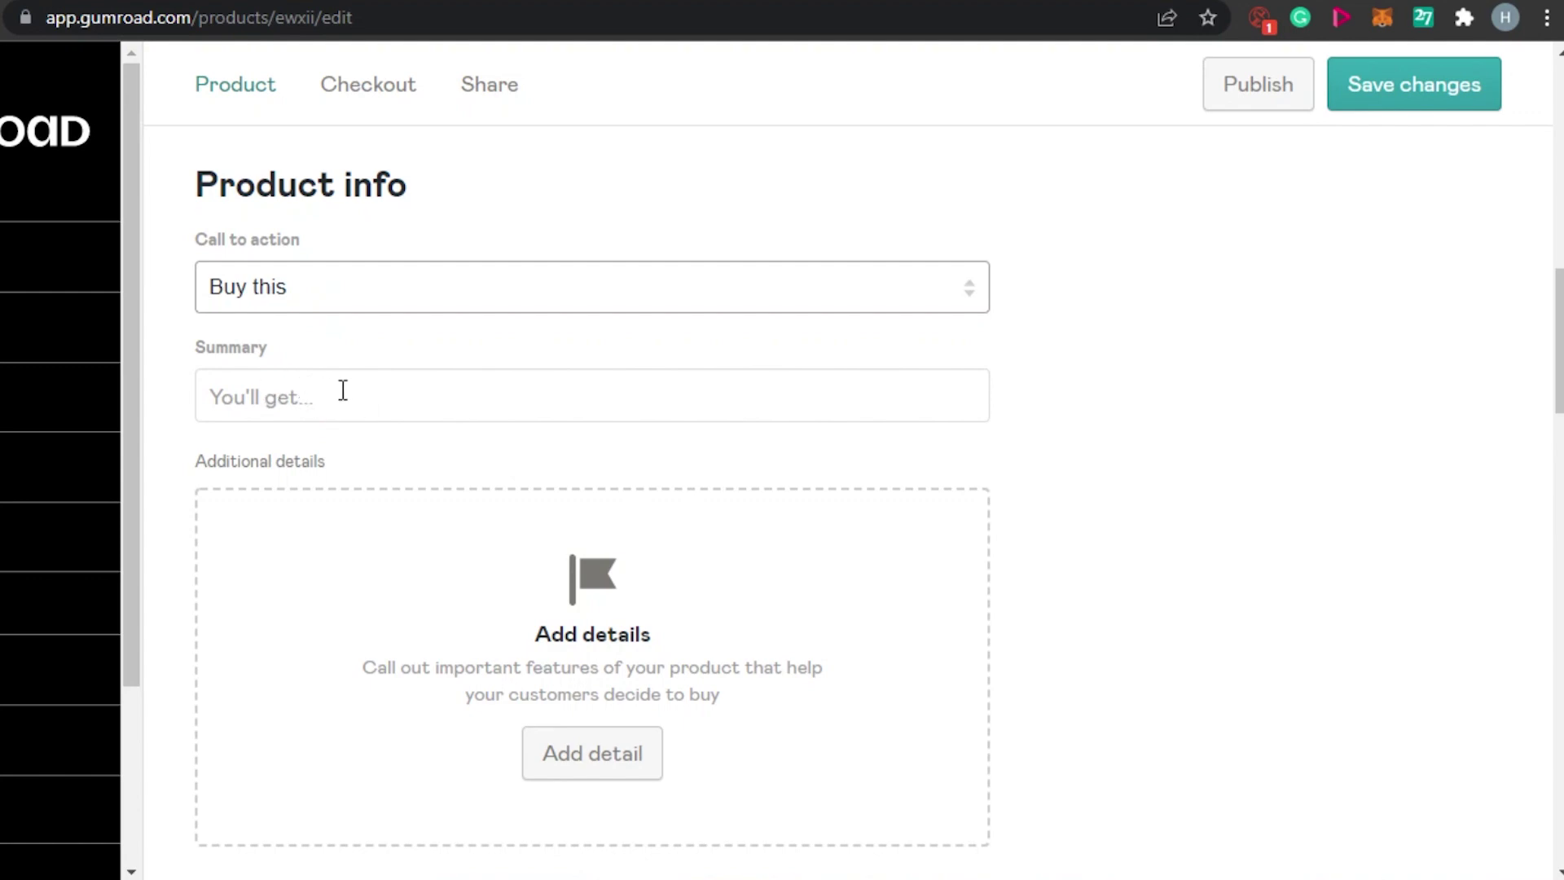
drag(1560, 342, 1560, 394)
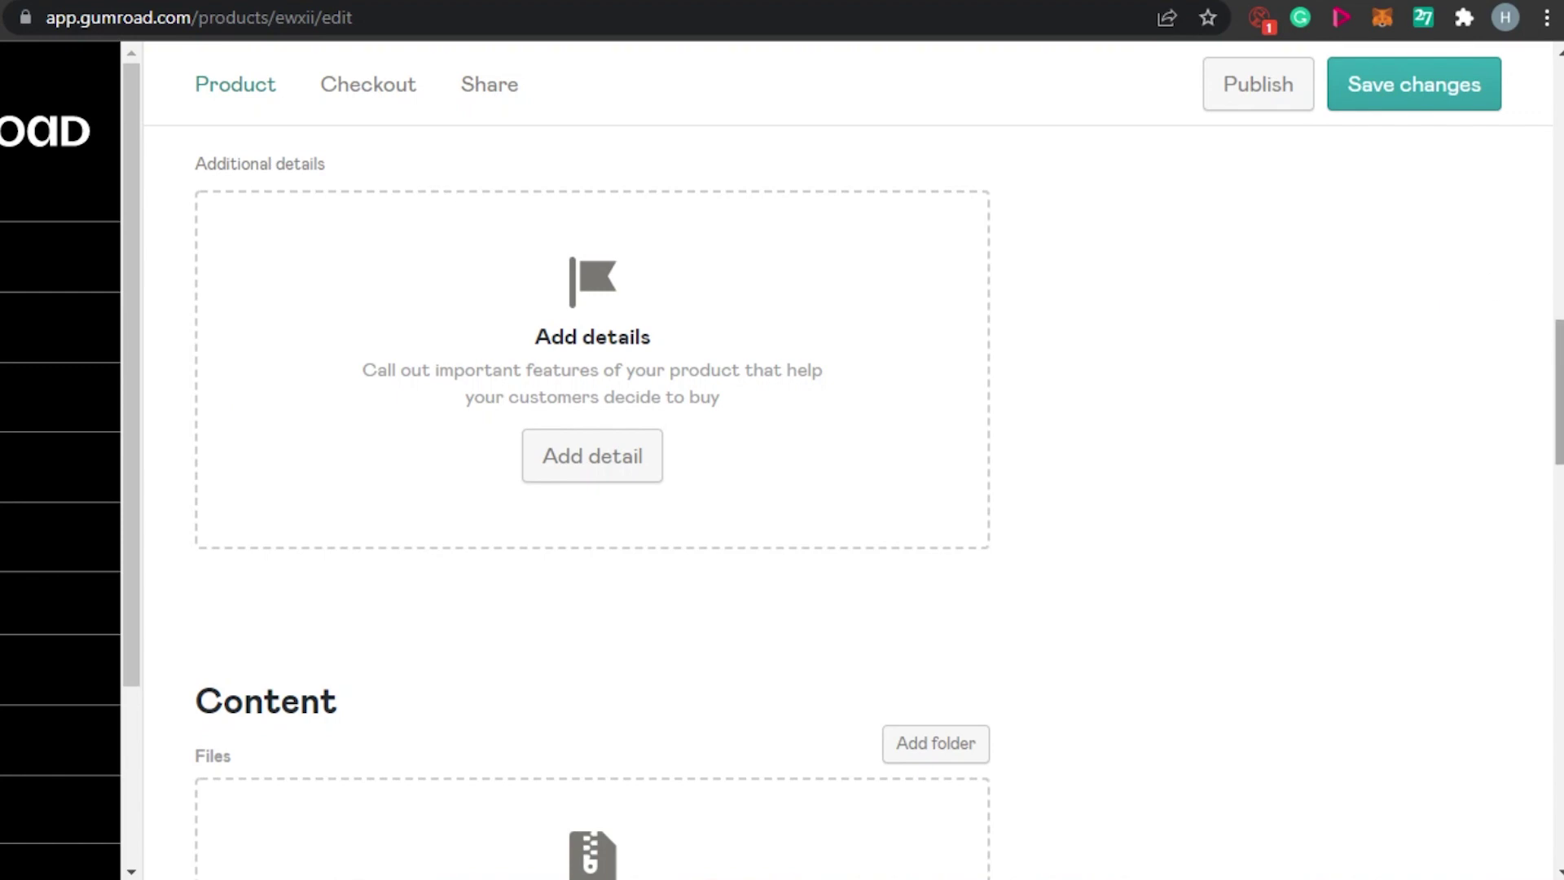
scroll(878, 489, down, 7)
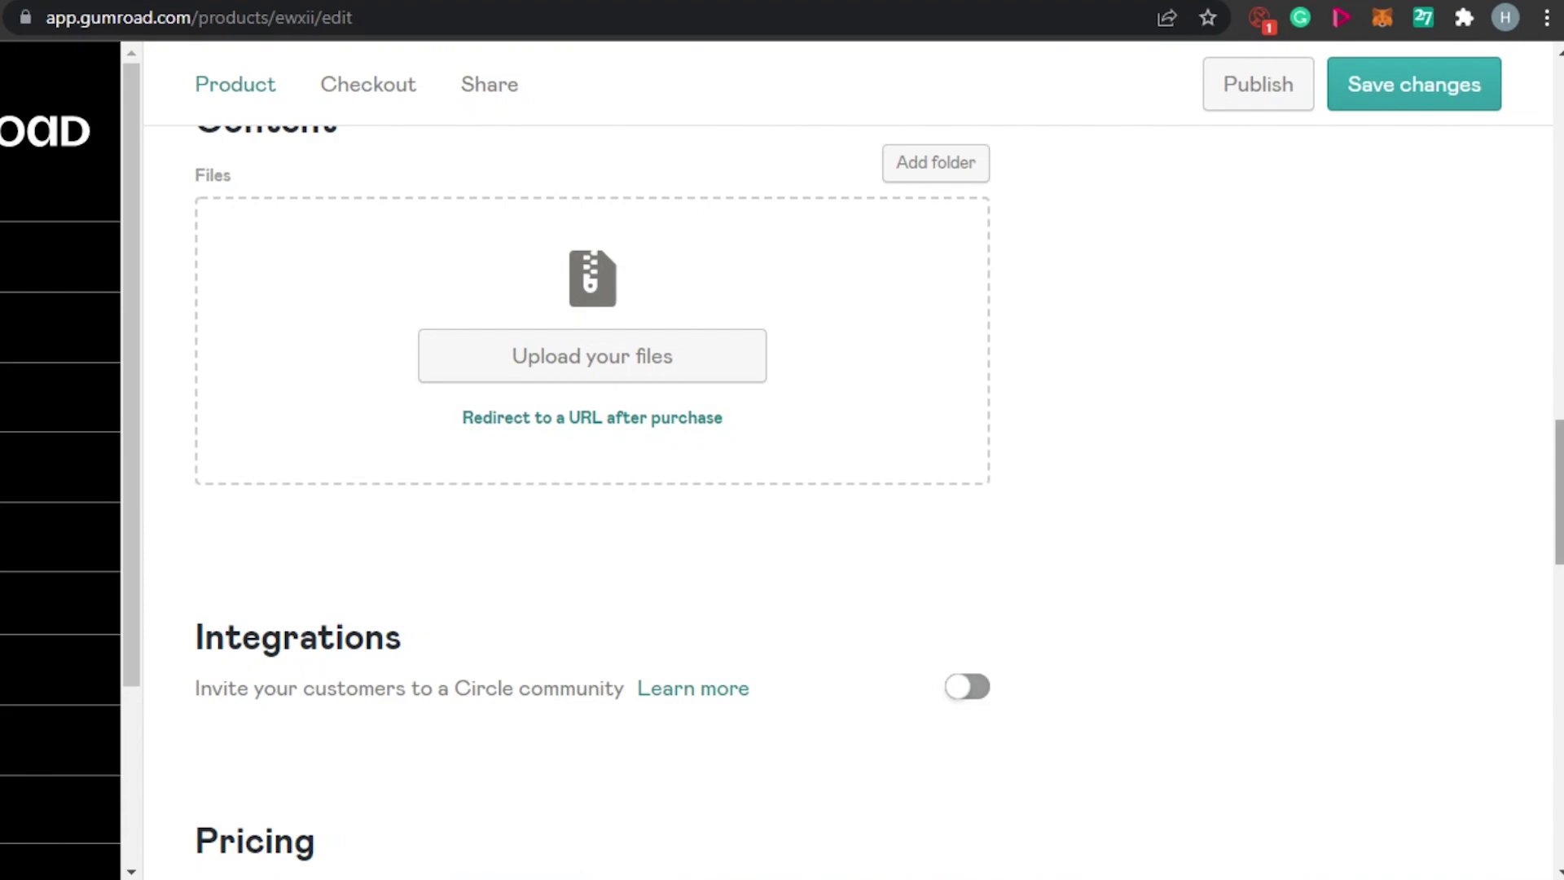
scroll(878, 489, down, 5)
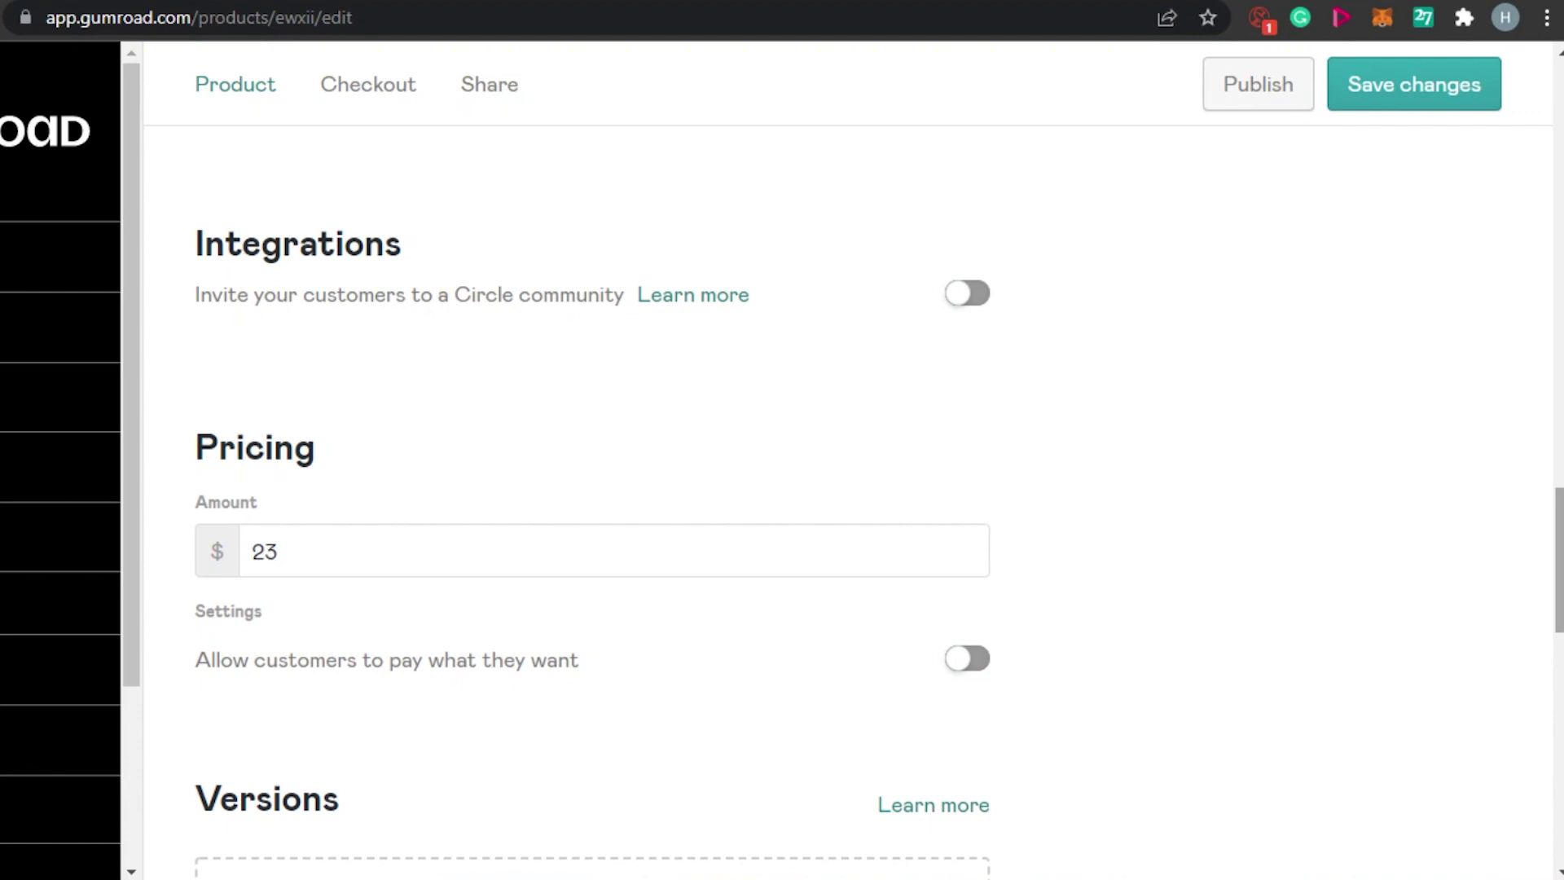
scroll(879, 521, down, 1)
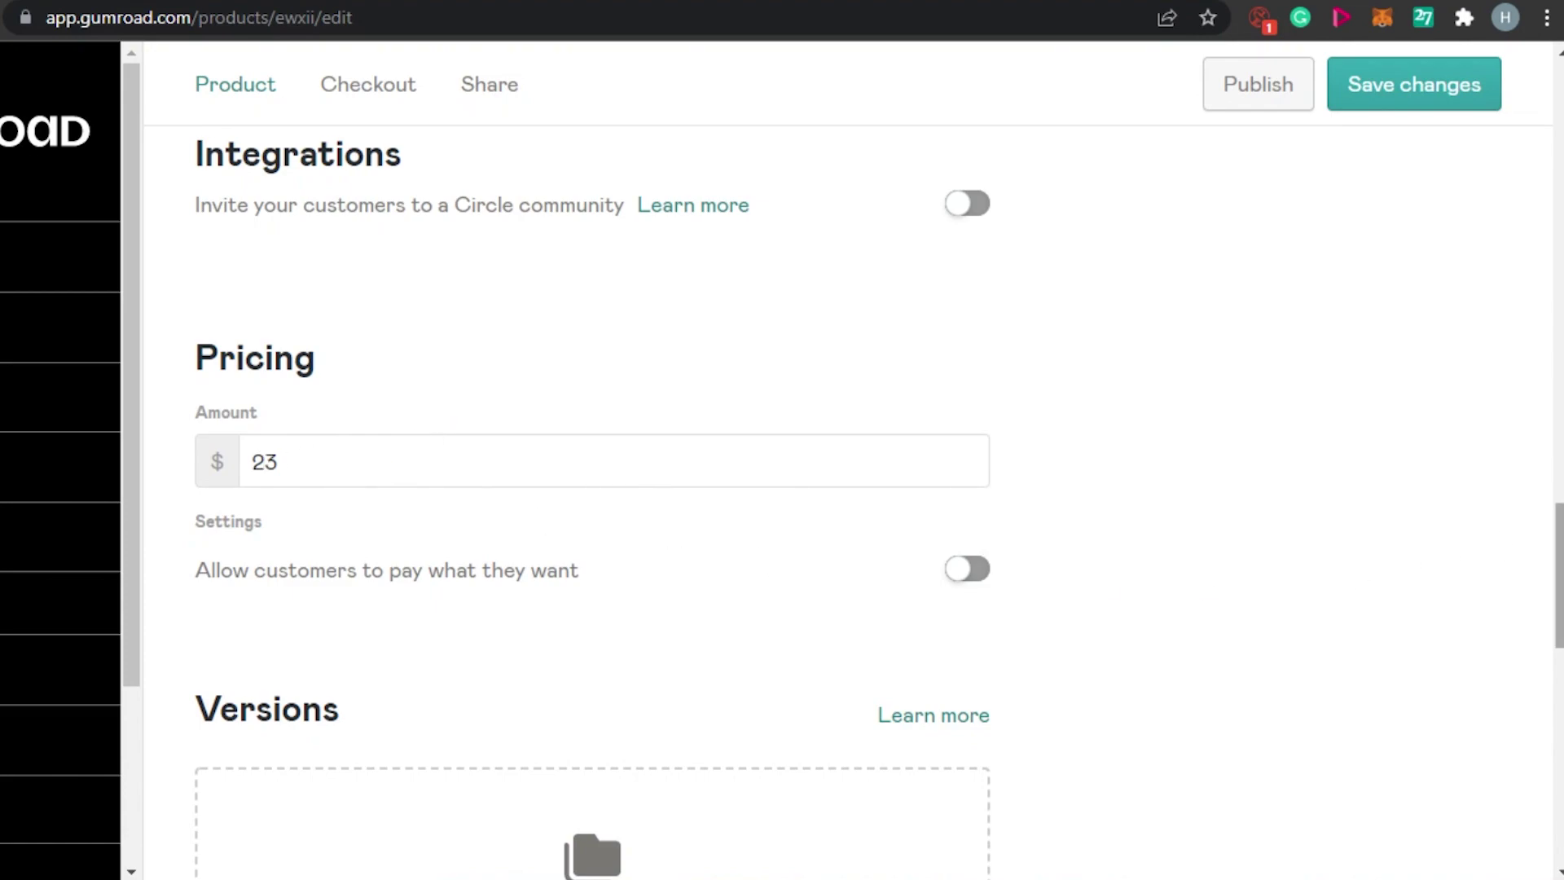
scroll(1558, 571, down, 10)
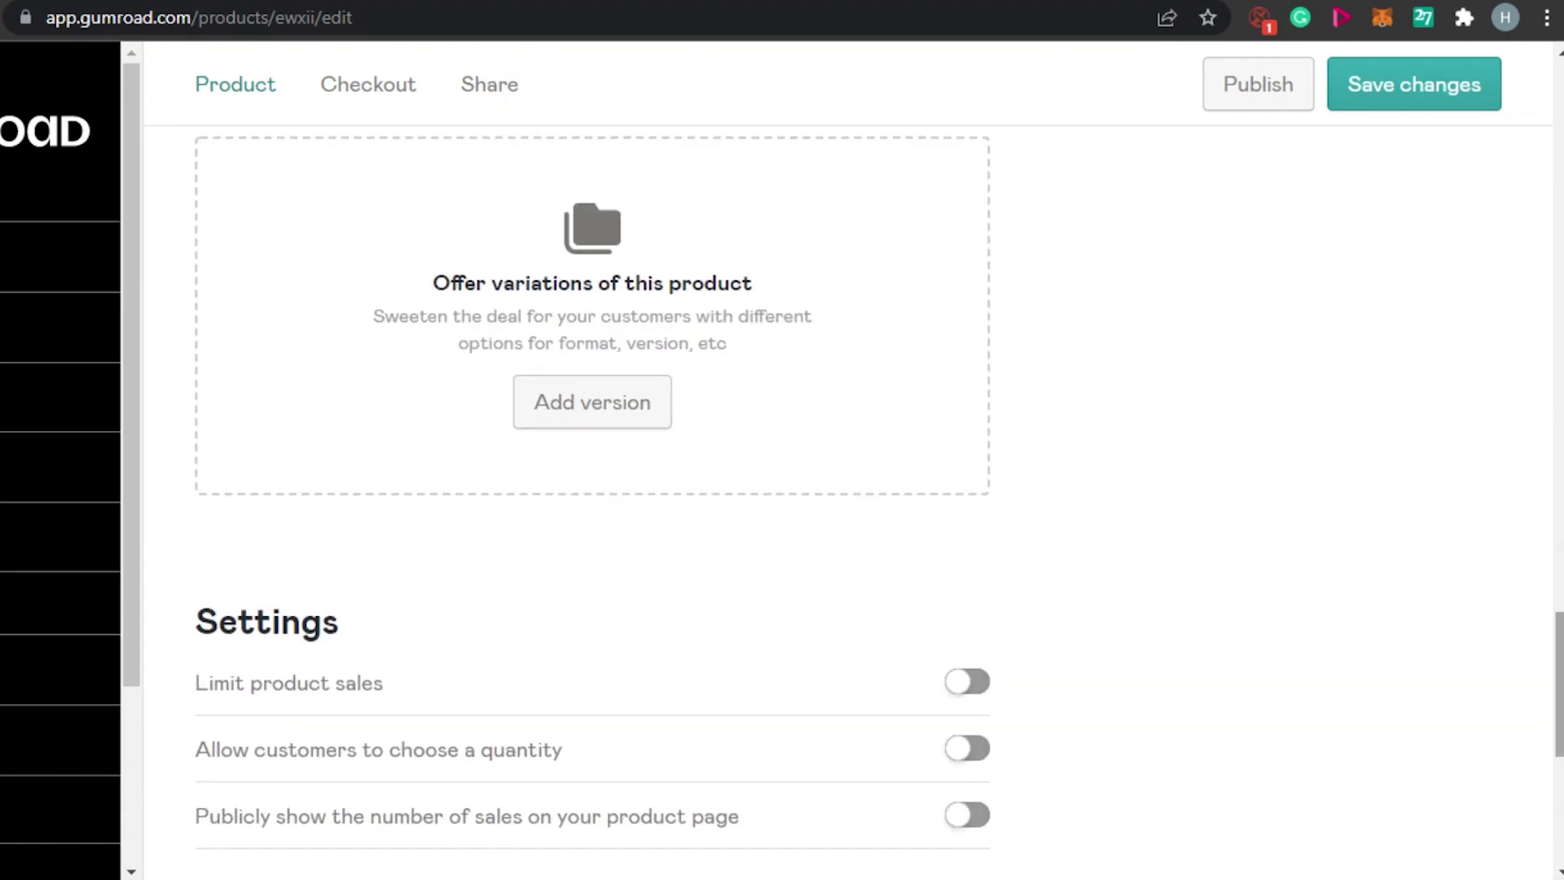
scroll(1558, 717, up, 8)
scroll(1558, 627, down, 2)
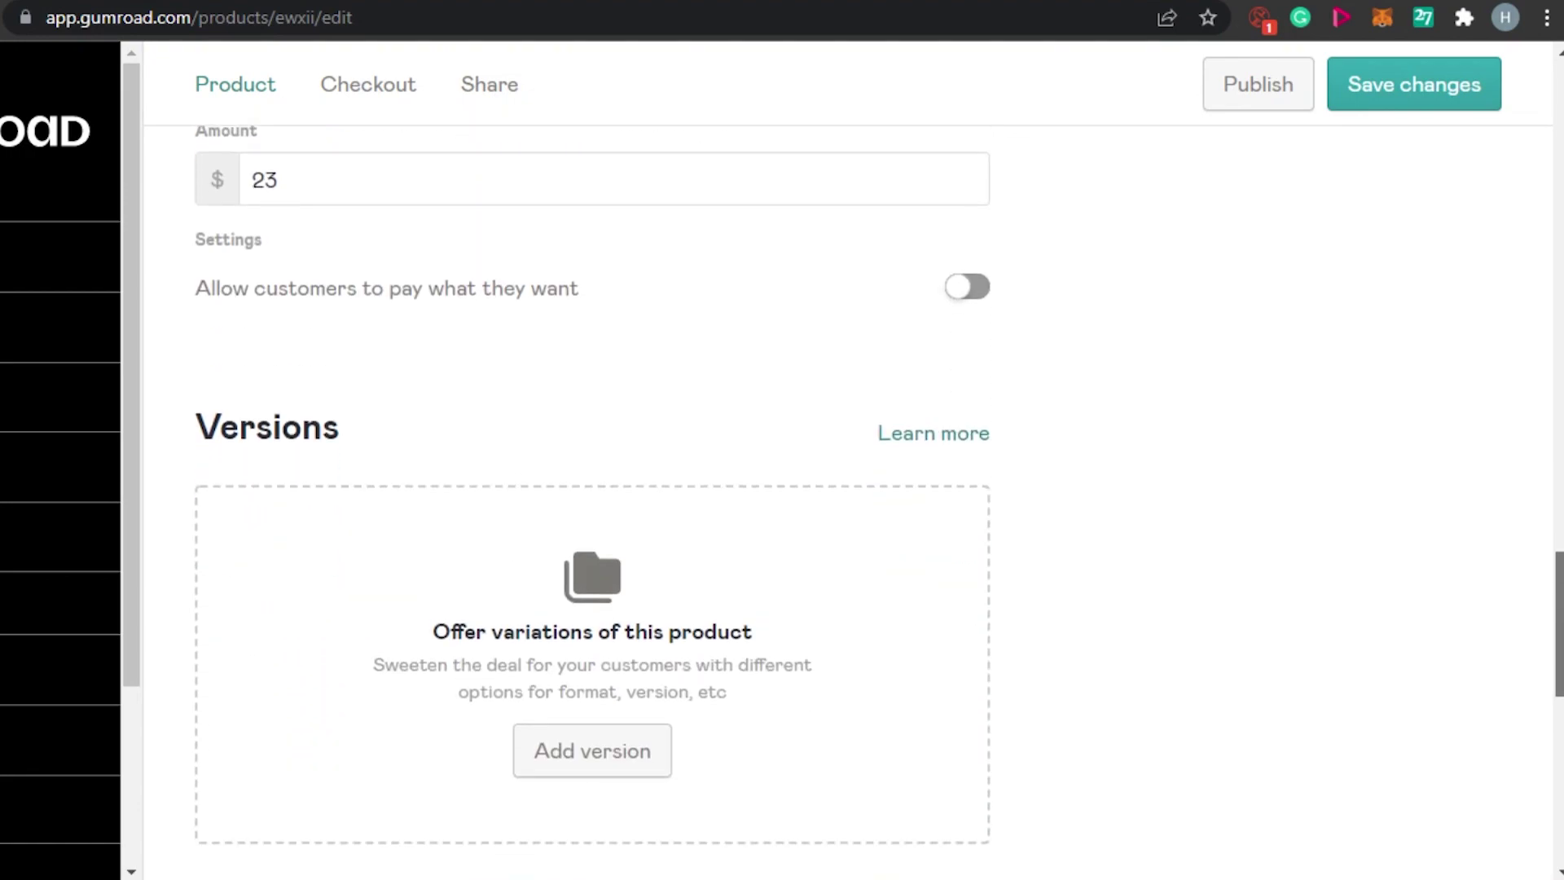
scroll(593, 489, down, 1)
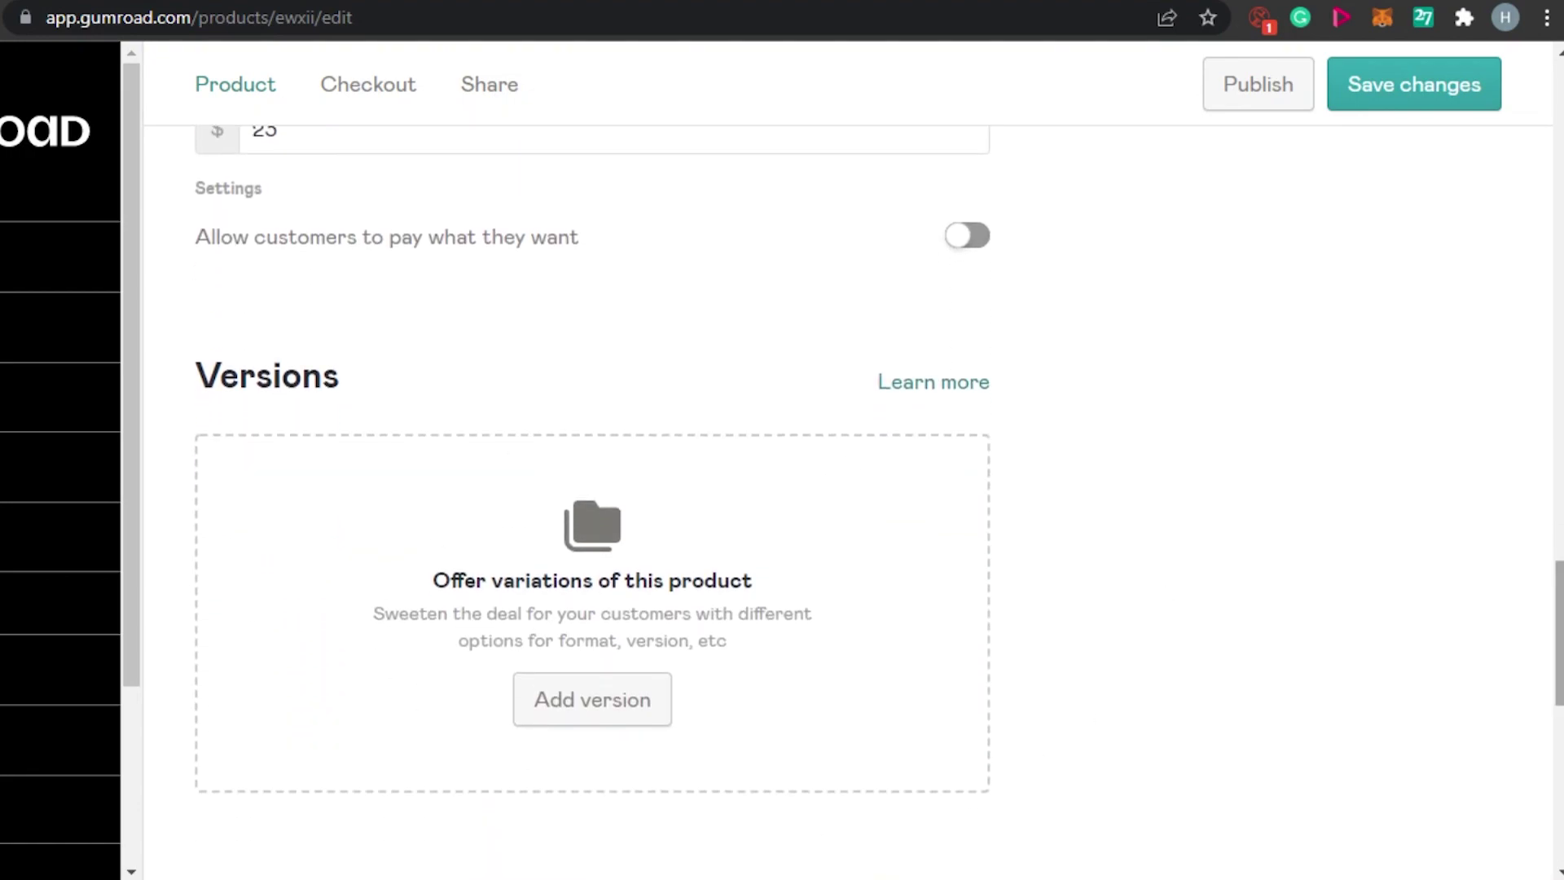
scroll(879, 489, down, 10)
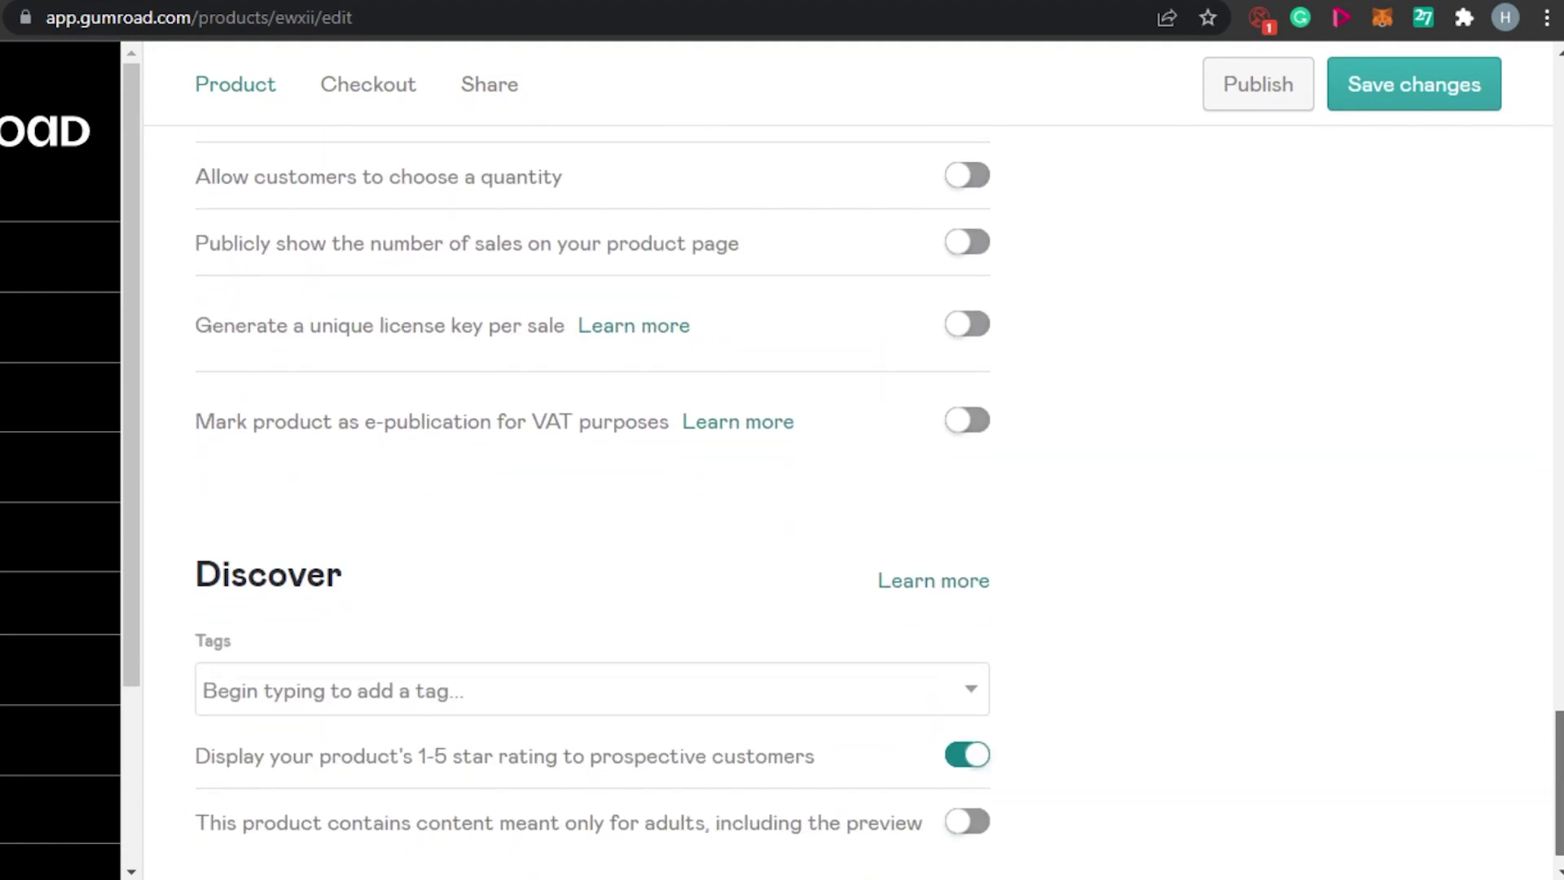
scroll(762, 384, up, 2)
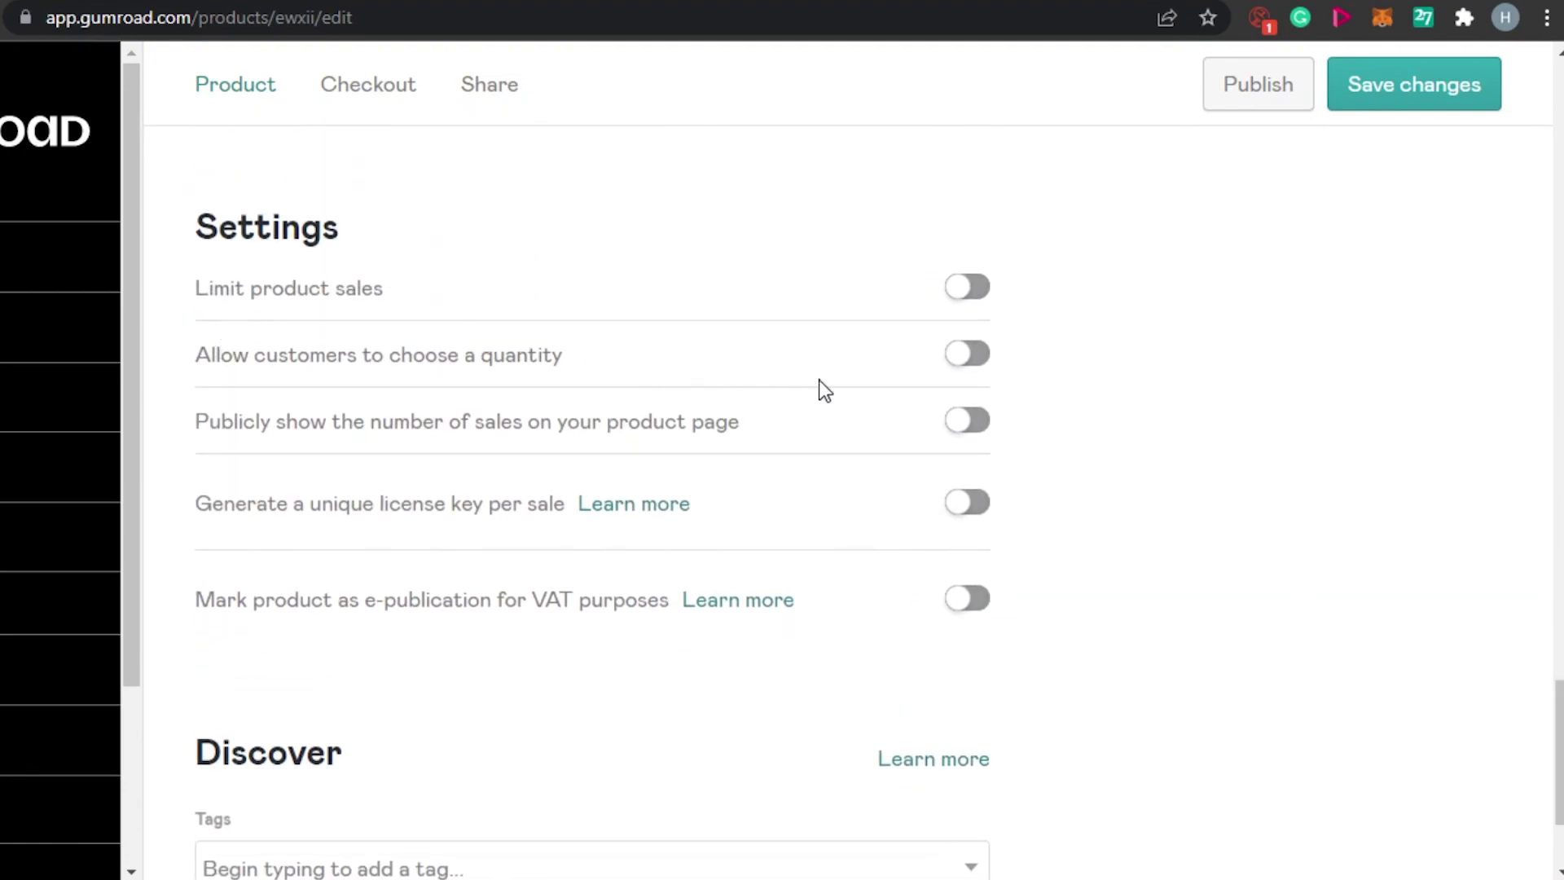
Turn on 'Allow customers to choose a quantity' and click into the Tags field.
click(972, 363)
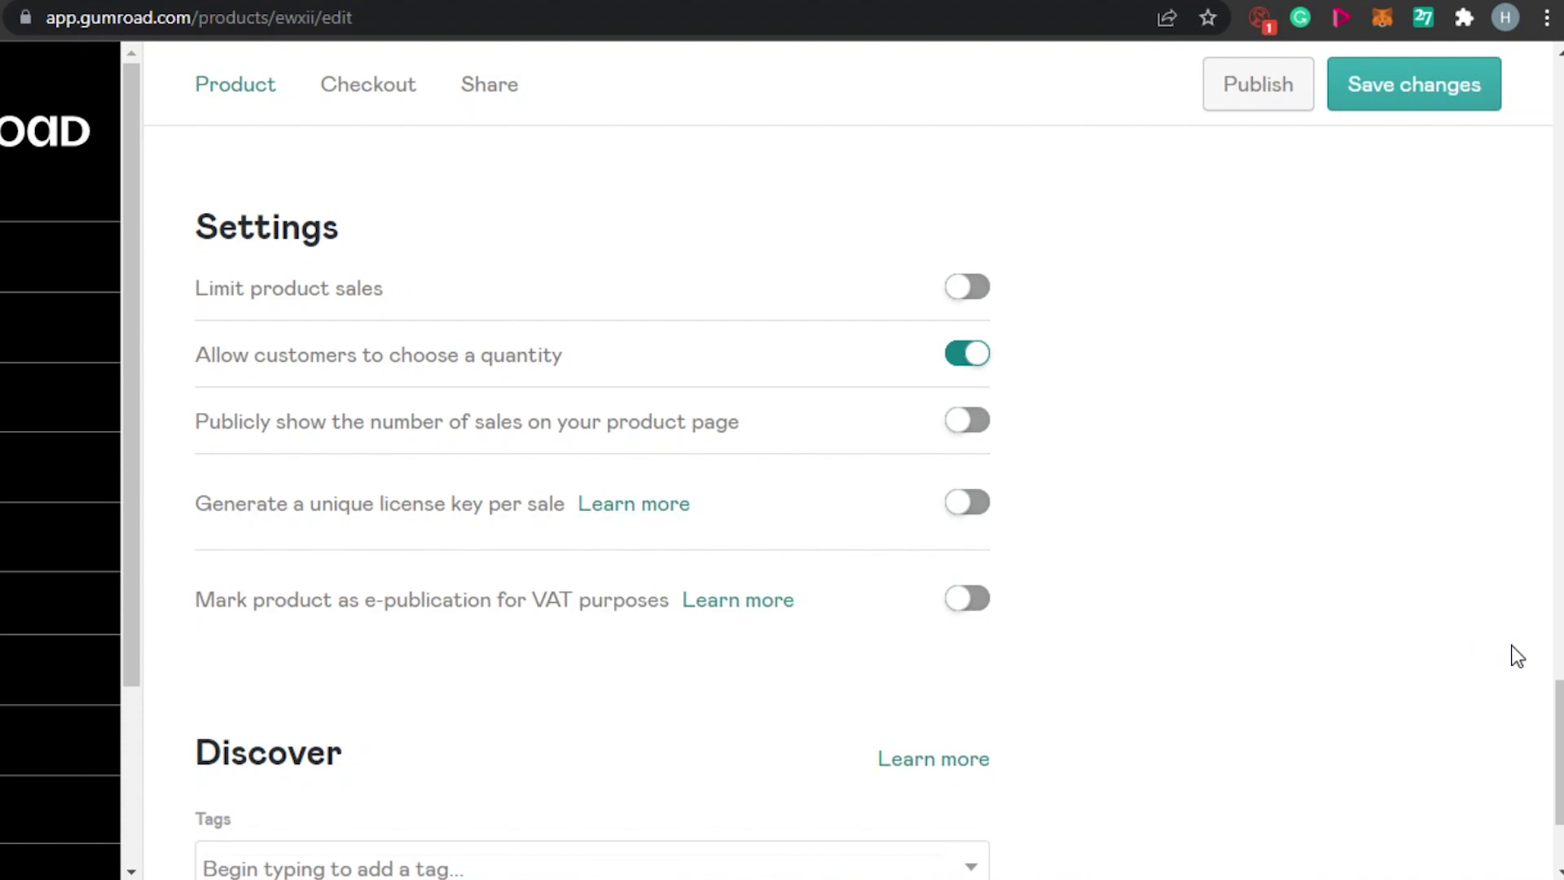
scroll(1558, 733, down, 3)
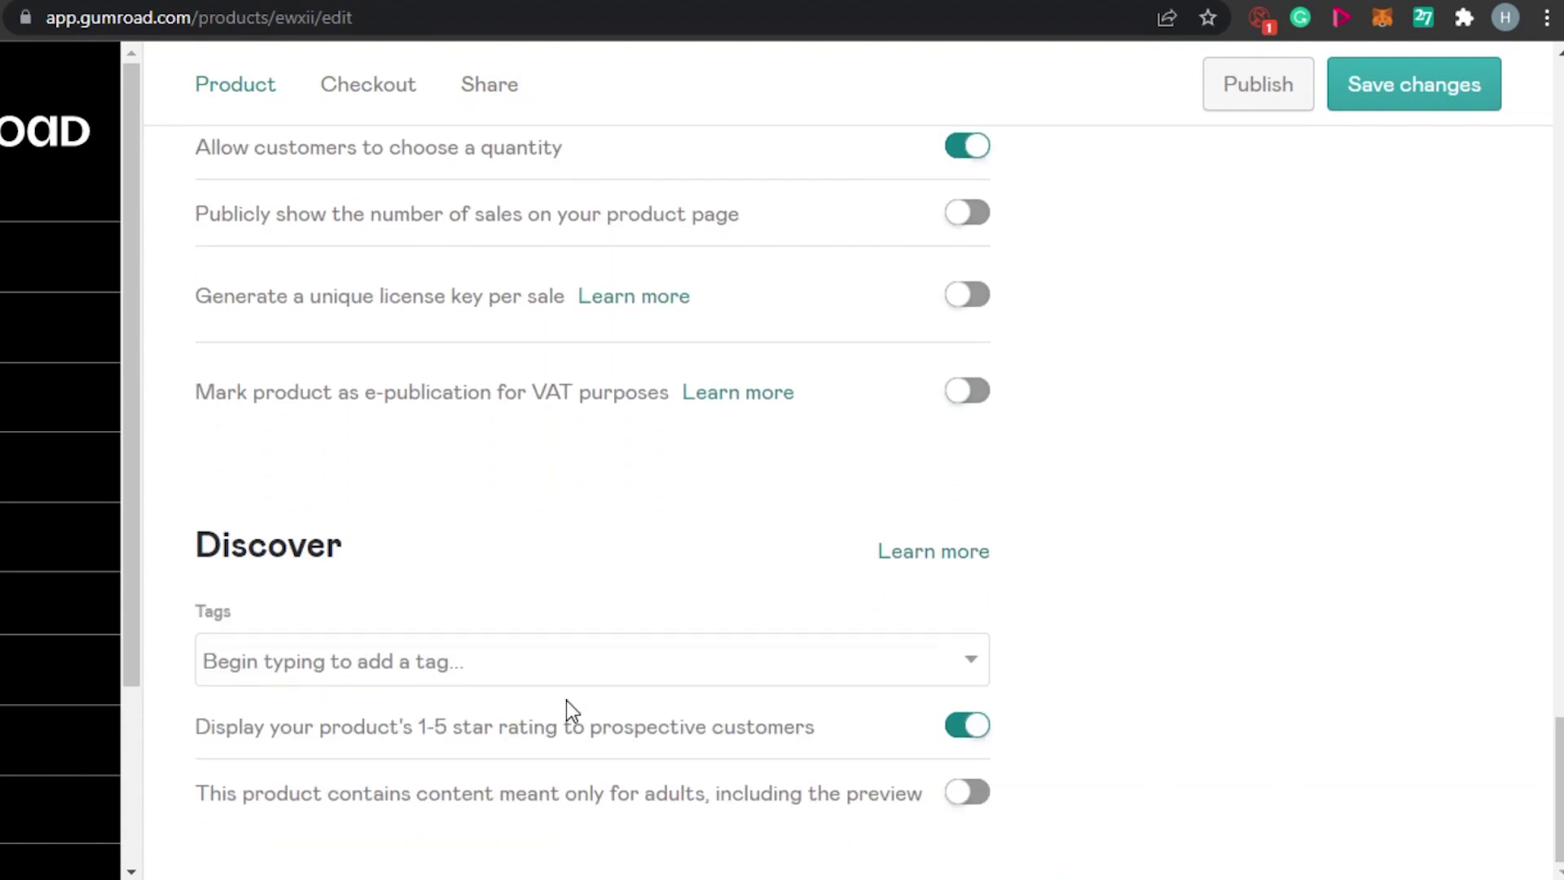
click(976, 658)
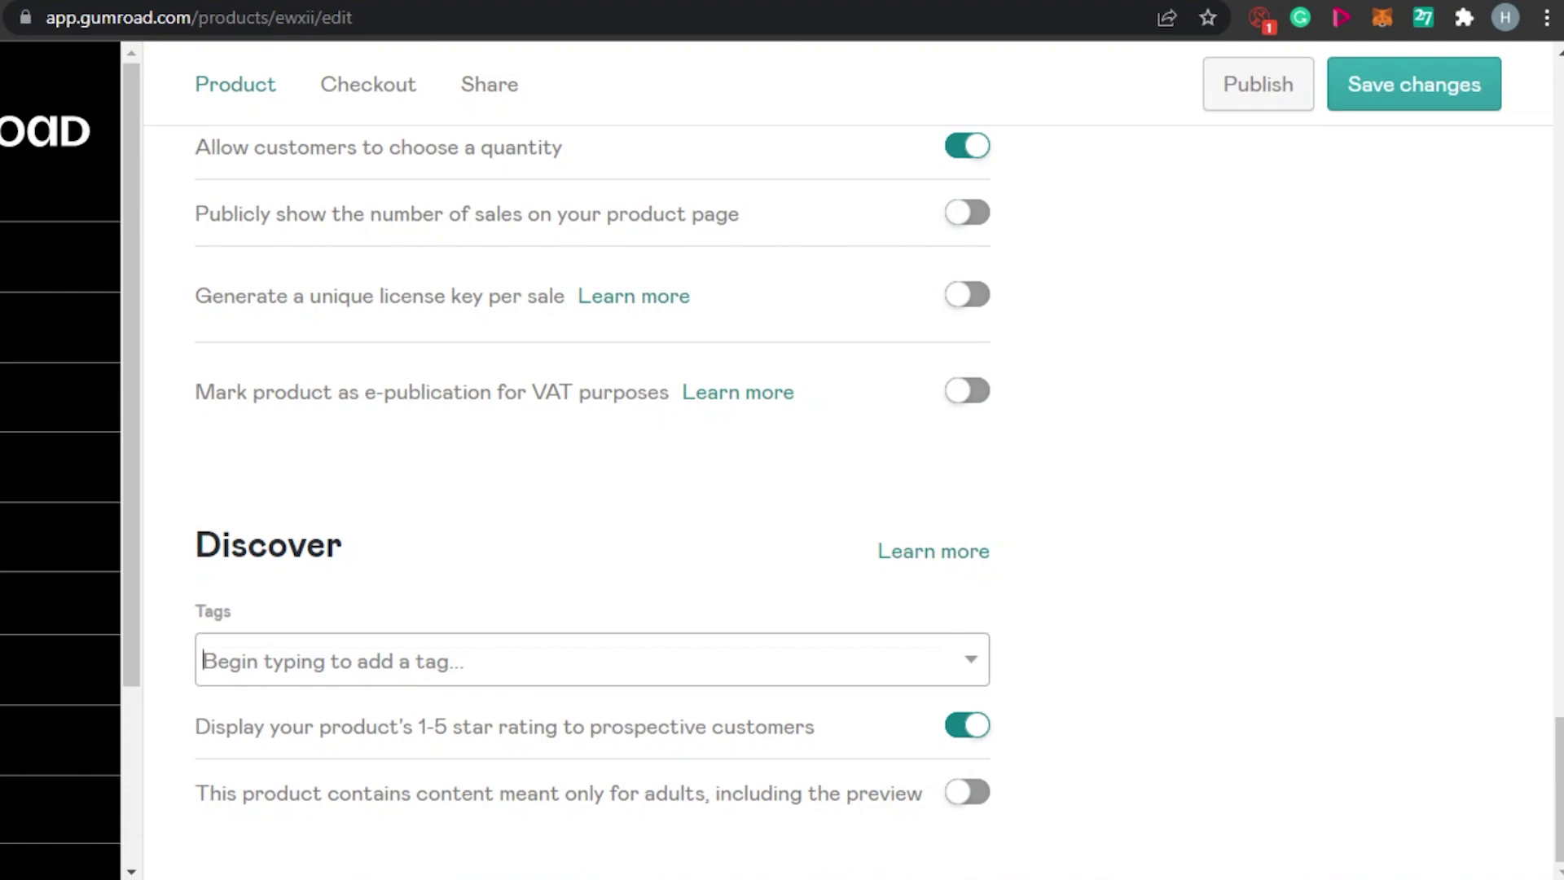
scroll(402, 684, up, 15)
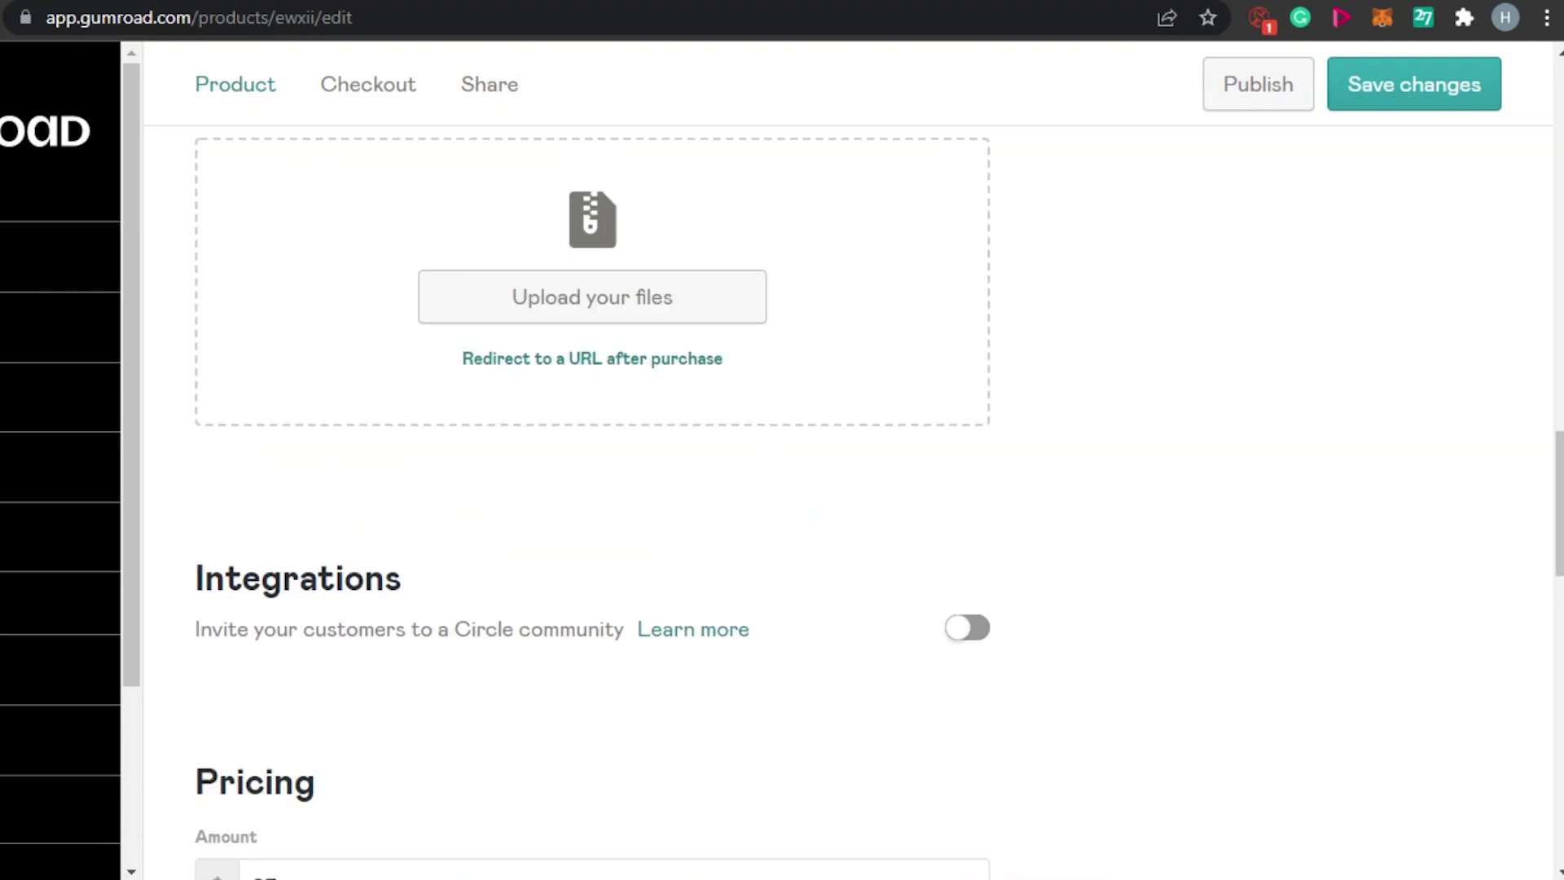
scroll(383, 139, up, 10)
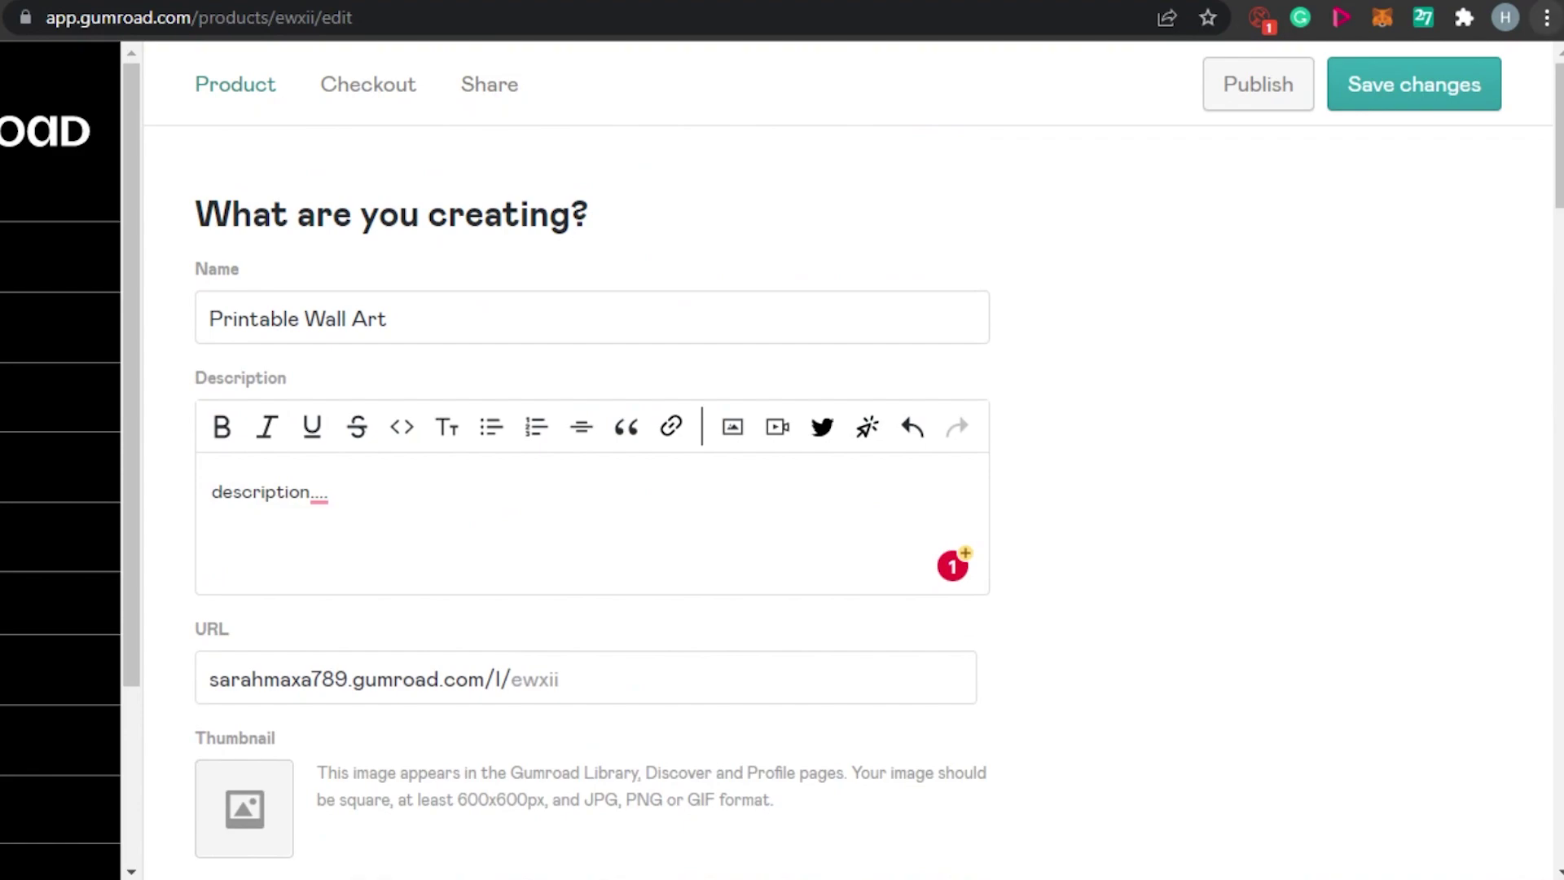
Save the product draft changes, then go to the Posts page.
click(1414, 84)
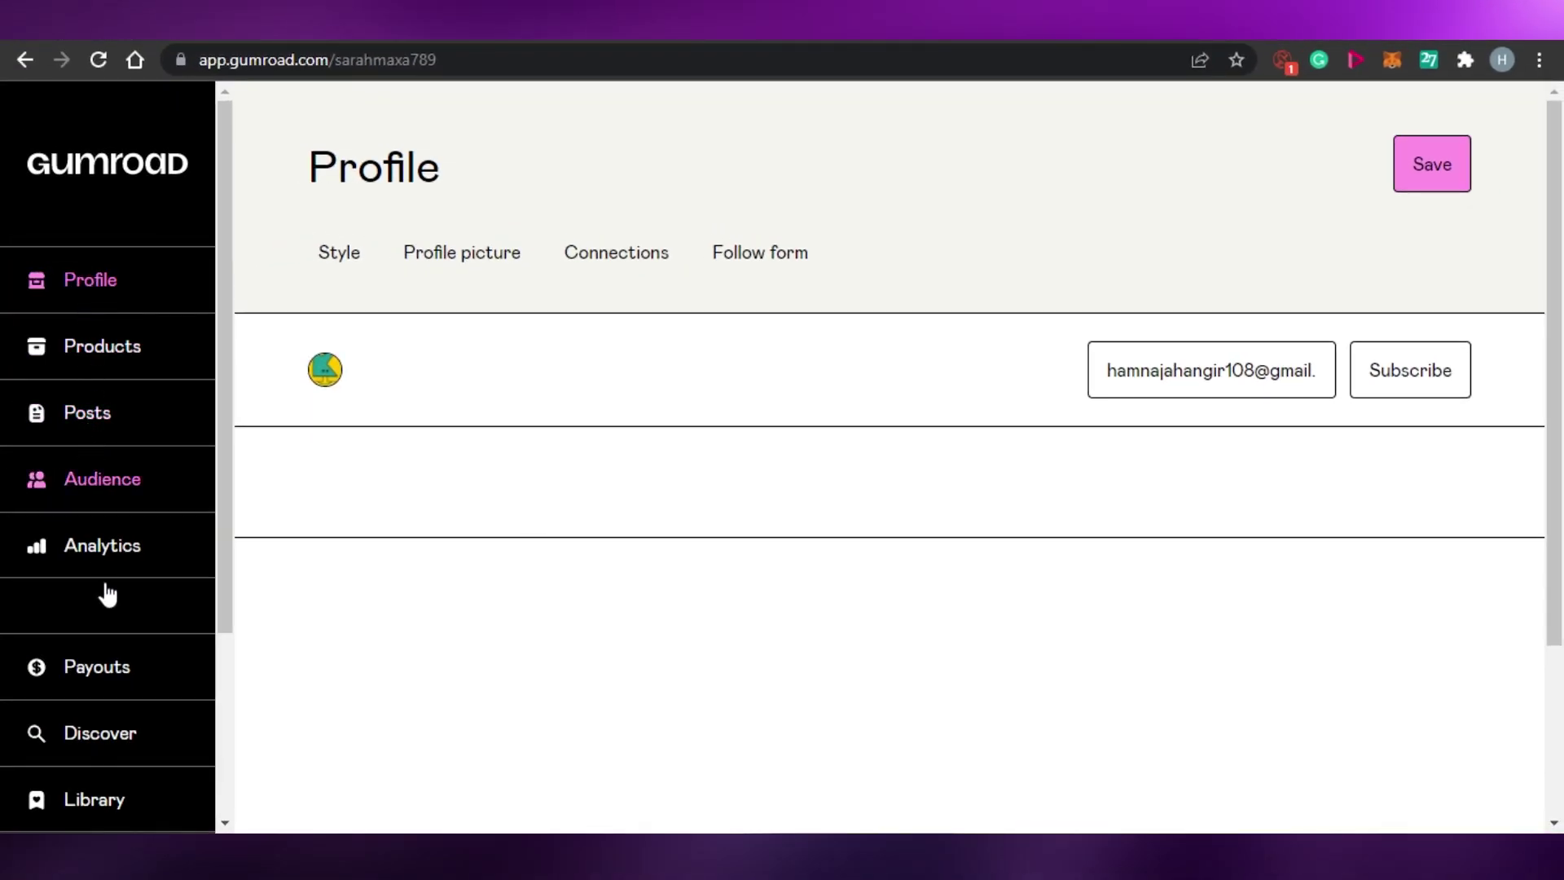
click(78, 418)
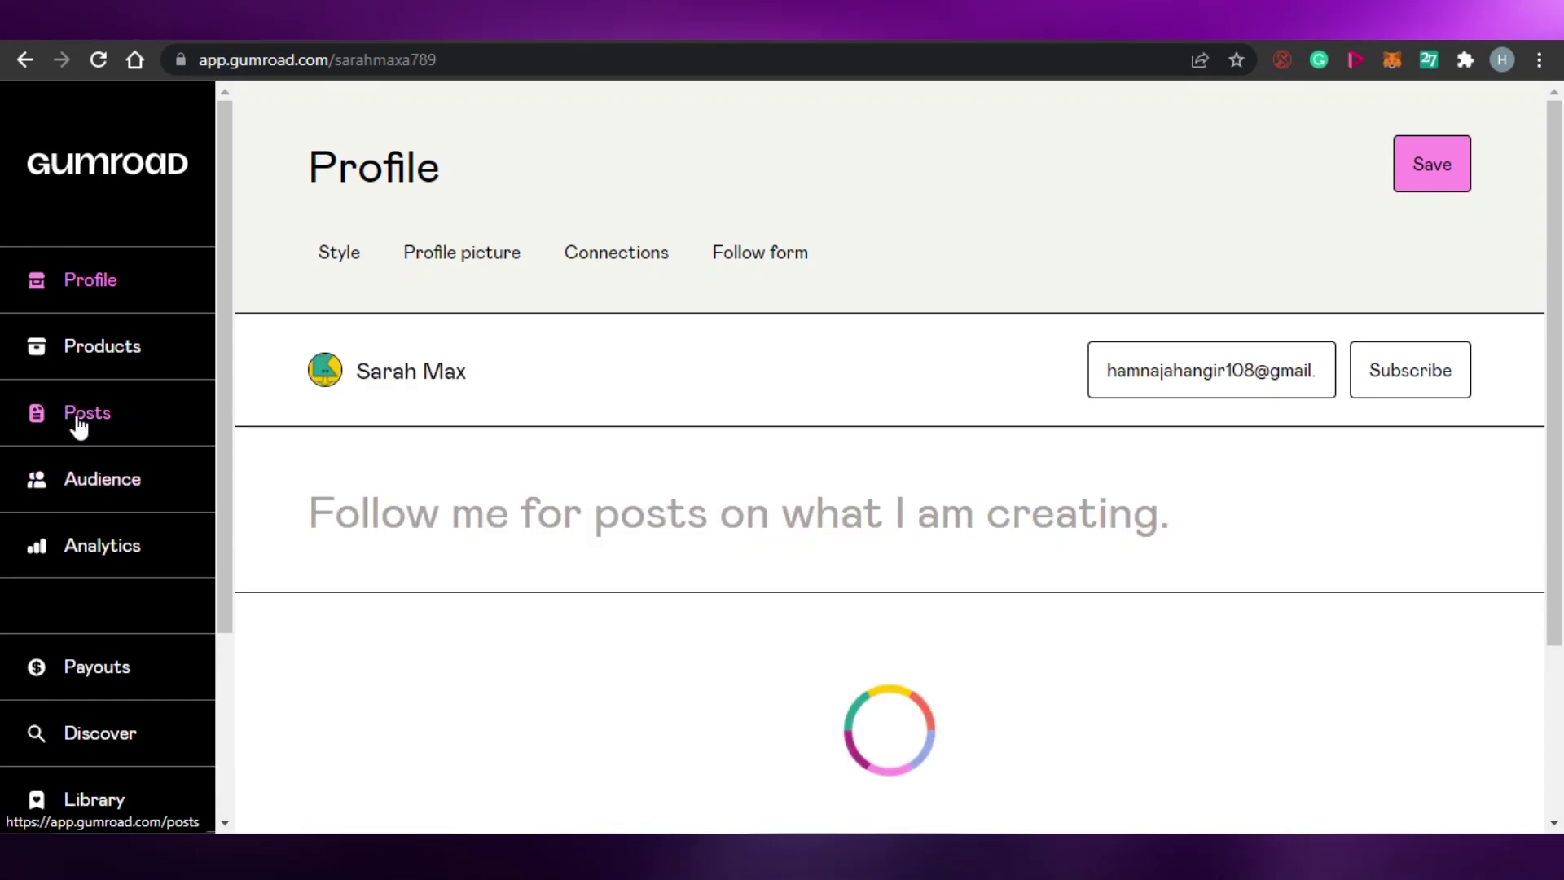